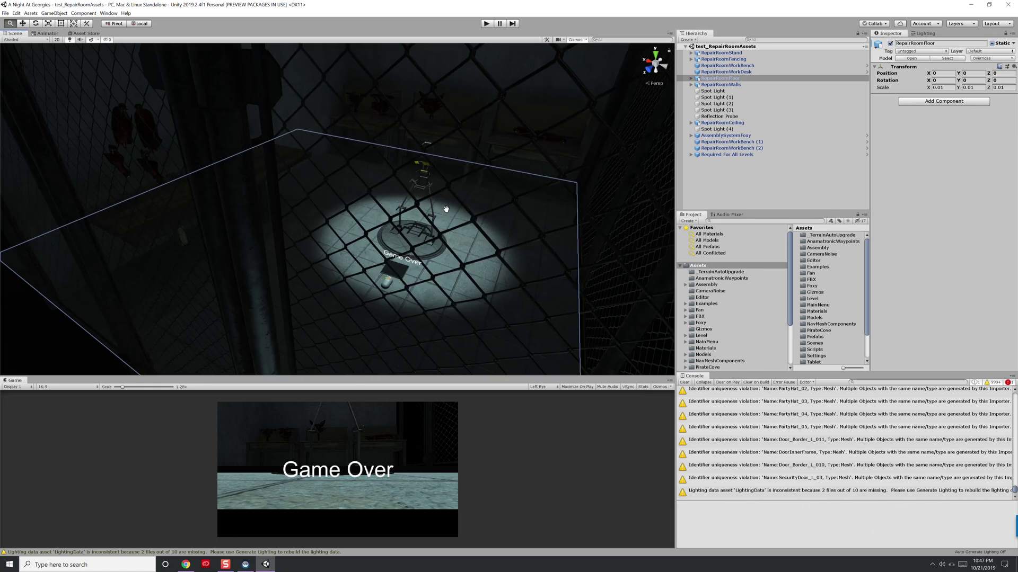
- Open the Package Manager and check the web browser alongside it
{"action": "left_click_drag", "start_coordinate": [446, 209], "coordinate": [366, 312], "text": "alt"}
{"action": "left_click", "coordinate": [108, 14]}
{"action": "left_click", "coordinate": [128, 58]}
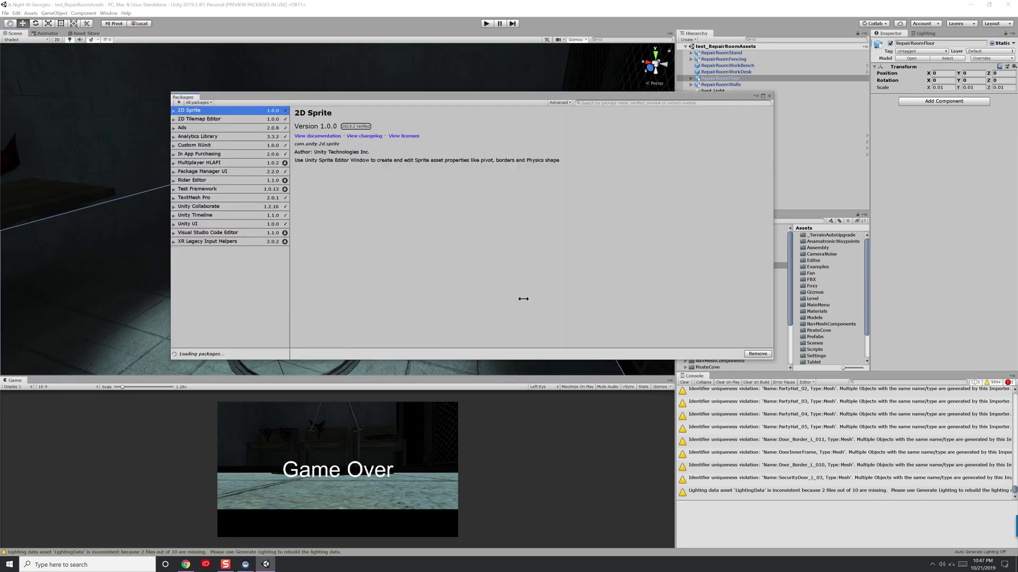
{"action": "scroll", "coordinate": [222, 192], "scroll_direction": "down", "scroll_amount": 5}
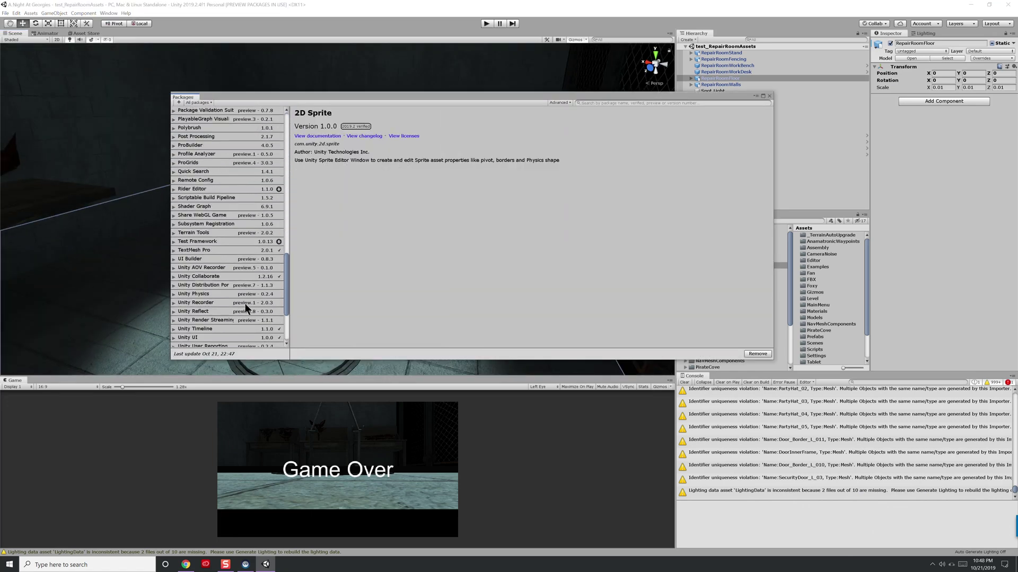
{"action": "key", "text": "alt+Tab"}
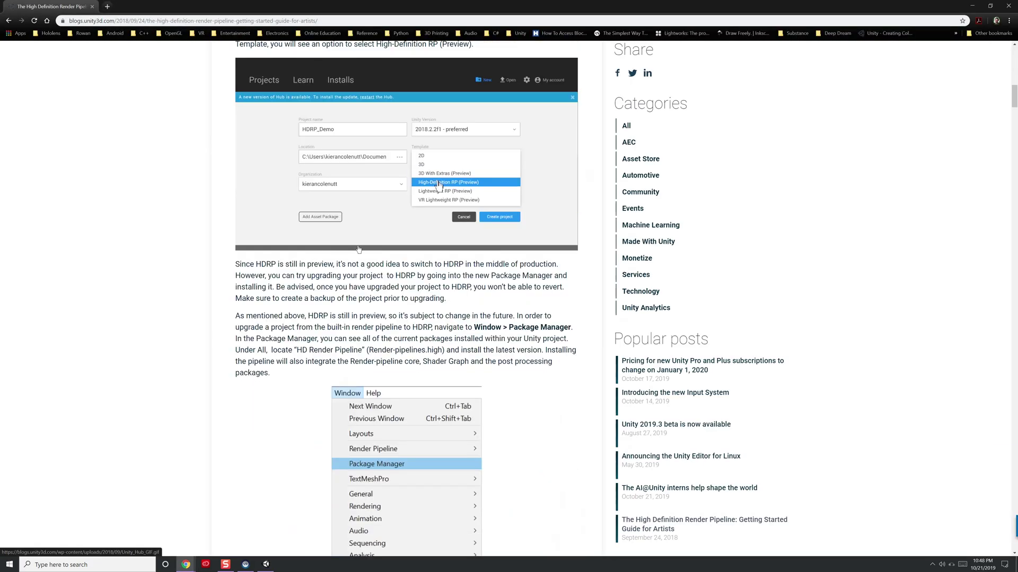
{"action": "scroll", "coordinate": [282, 174], "scroll_direction": "down", "scroll_amount": 5}
{"action": "scroll", "coordinate": [282, 167], "scroll_direction": "down", "scroll_amount": 5}
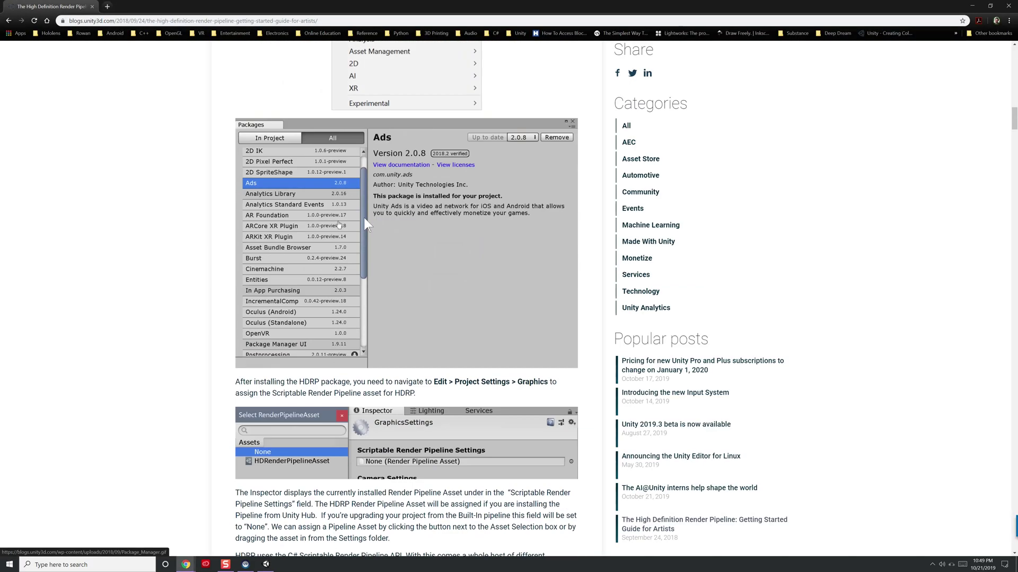
{"action": "key", "text": "alt+Tab"}
- Browse Analytics Library, Core RP Library, Editor Coroutines and the High Definition RP versions
{"action": "left_click", "coordinate": [198, 103]}
{"action": "scroll", "coordinate": [196, 175], "scroll_direction": "down", "scroll_amount": 3}
{"action": "left_click", "coordinate": [206, 148]}
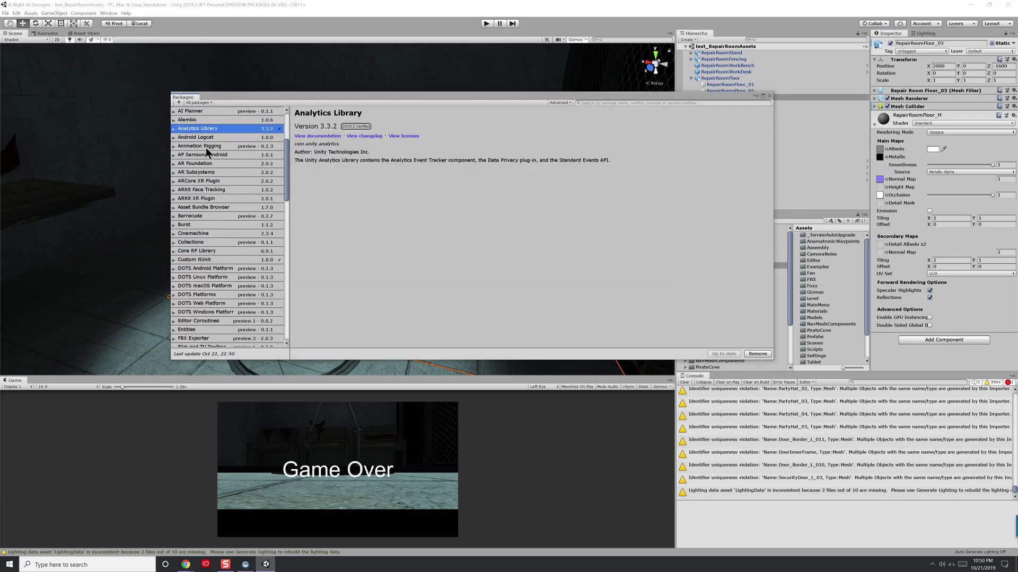
{"action": "scroll", "coordinate": [204, 159], "scroll_direction": "down", "scroll_amount": 4}
{"action": "left_click", "coordinate": [199, 144]}
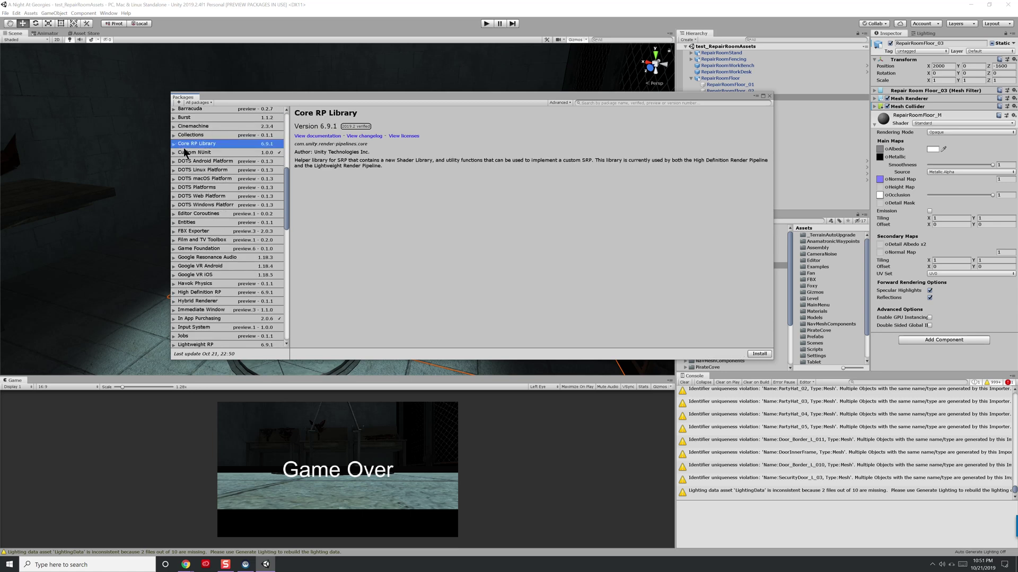
{"action": "left_click", "coordinate": [201, 213]}
{"action": "scroll", "coordinate": [207, 201], "scroll_direction": "down", "scroll_amount": 3}
{"action": "left_click_drag", "start_coordinate": [305, 360], "coordinate": [305, 532]}
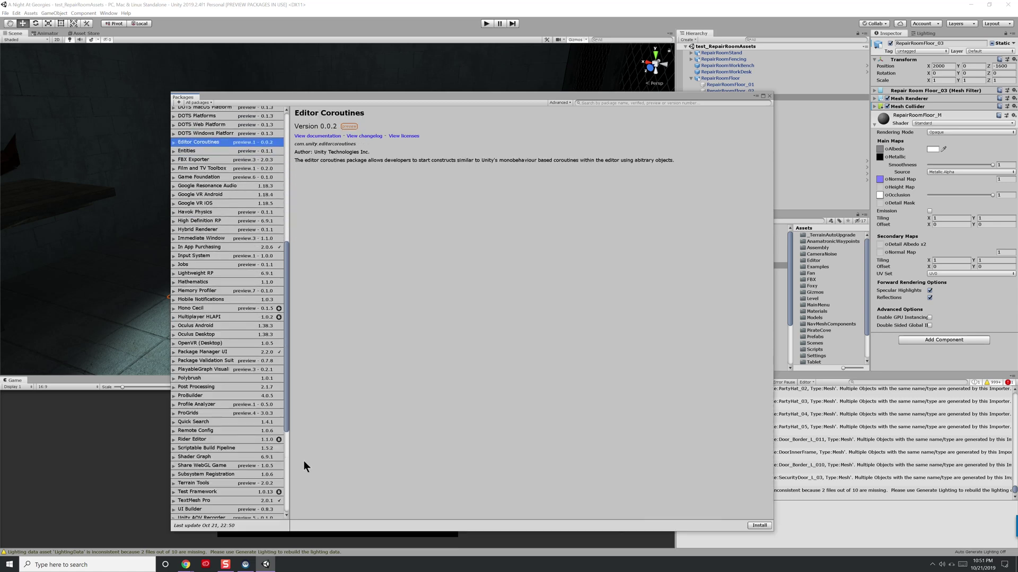
{"action": "left_click", "coordinate": [227, 221]}
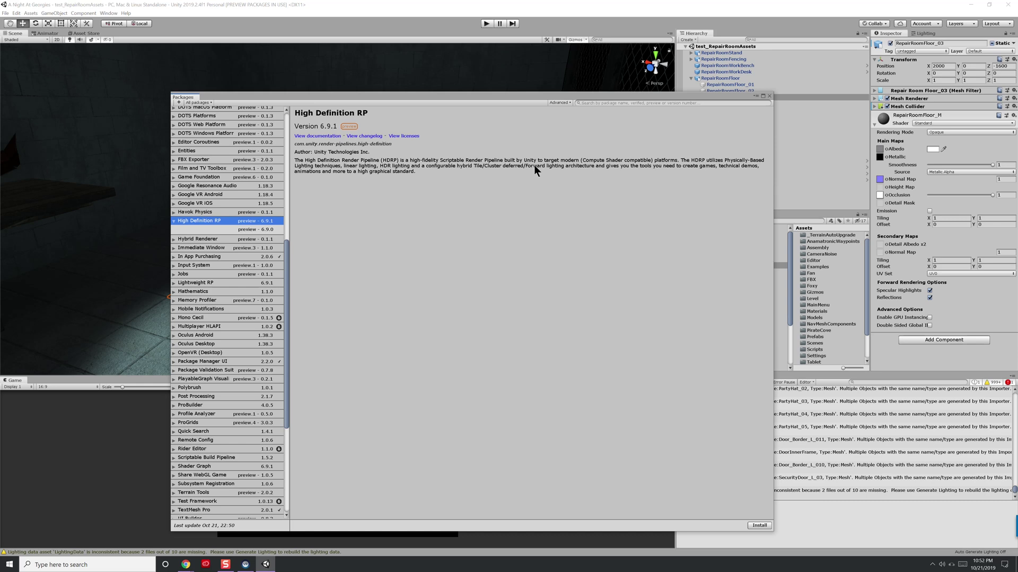
- Close the Package Manager and start a new Unity project in Unity Hub
{"action": "left_click", "coordinate": [769, 95]}
{"action": "left_click", "coordinate": [962, 122]}
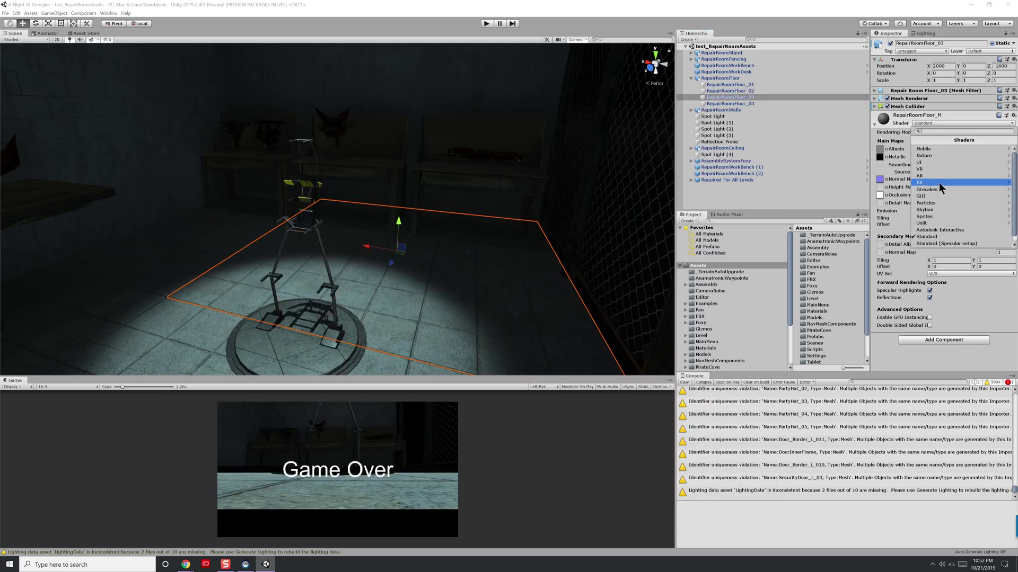
{"action": "key", "text": "Escape"}
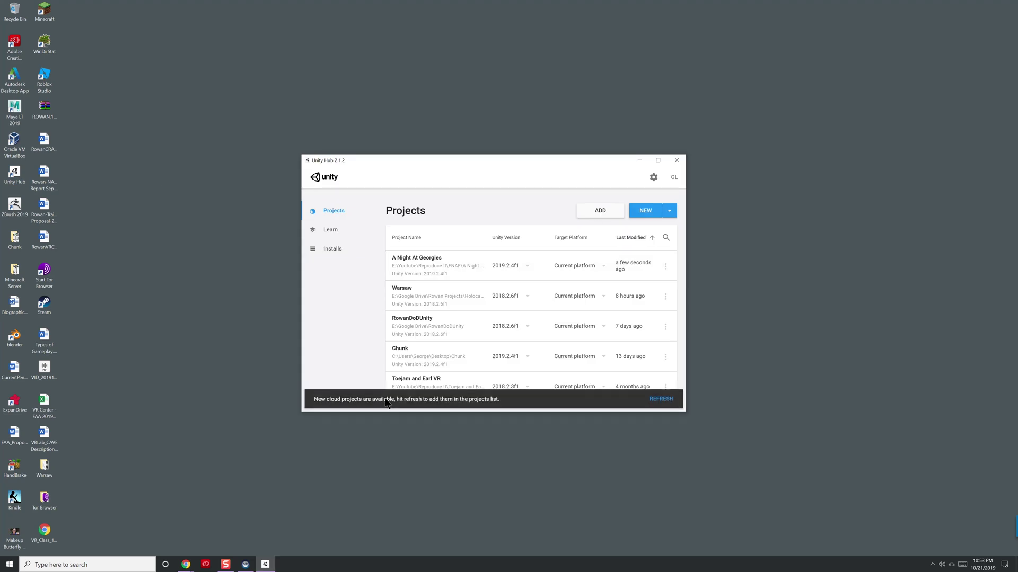
{"action": "left_click", "coordinate": [645, 211]}
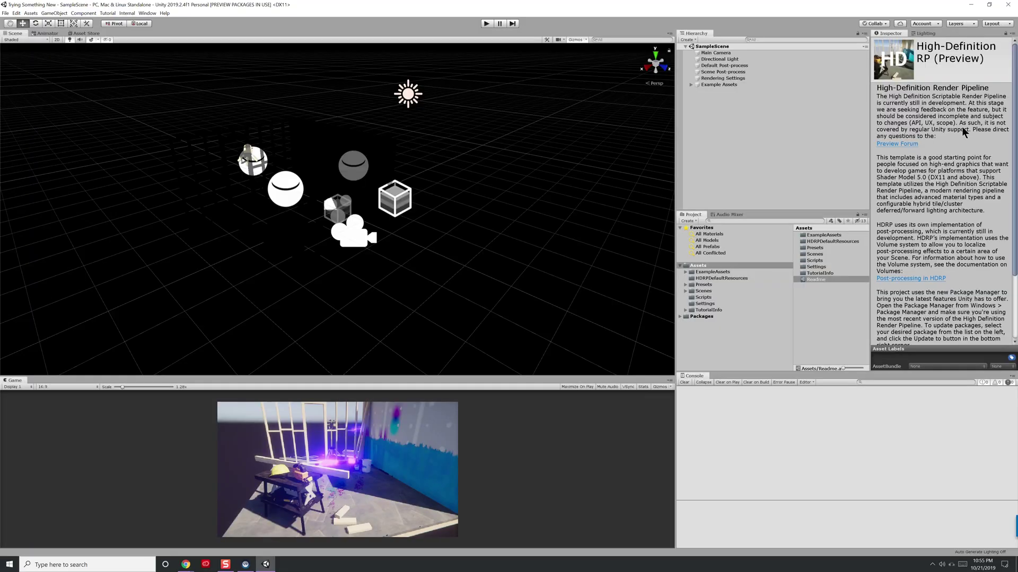
- Look over the HDRP sample scene, open the Package Manager, then the Start menu to switch projects
{"action": "scroll", "coordinate": [962, 128], "scroll_direction": "down", "scroll_amount": 3}
{"action": "scroll", "coordinate": [922, 187], "scroll_direction": "down", "scroll_amount": 1}
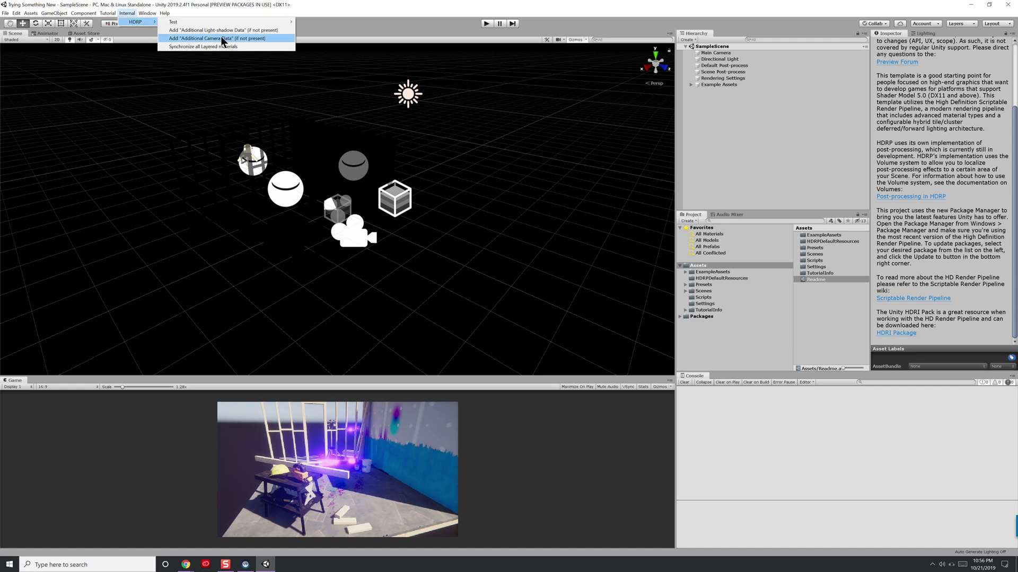
{"action": "left_click", "coordinate": [222, 39]}
{"action": "left_click", "coordinate": [147, 12]}
{"action": "left_click", "coordinate": [177, 63]}
{"action": "key", "text": "super"}
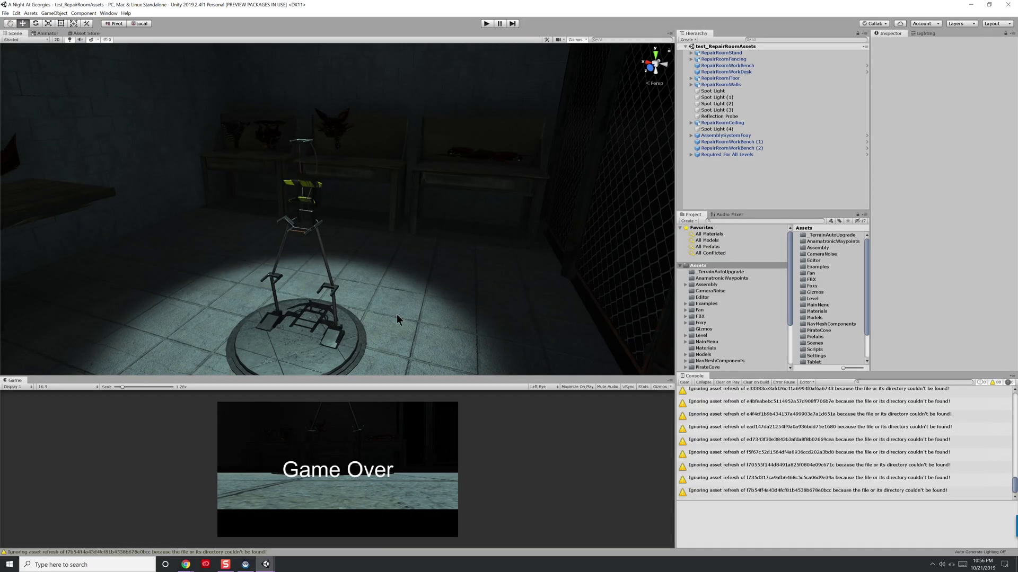
- In the Package Manager, choose a High Definition RP preview version with the filter on All packages
{"action": "left_click", "coordinate": [109, 13]}
{"action": "mouse_move", "coordinate": [133, 88]}
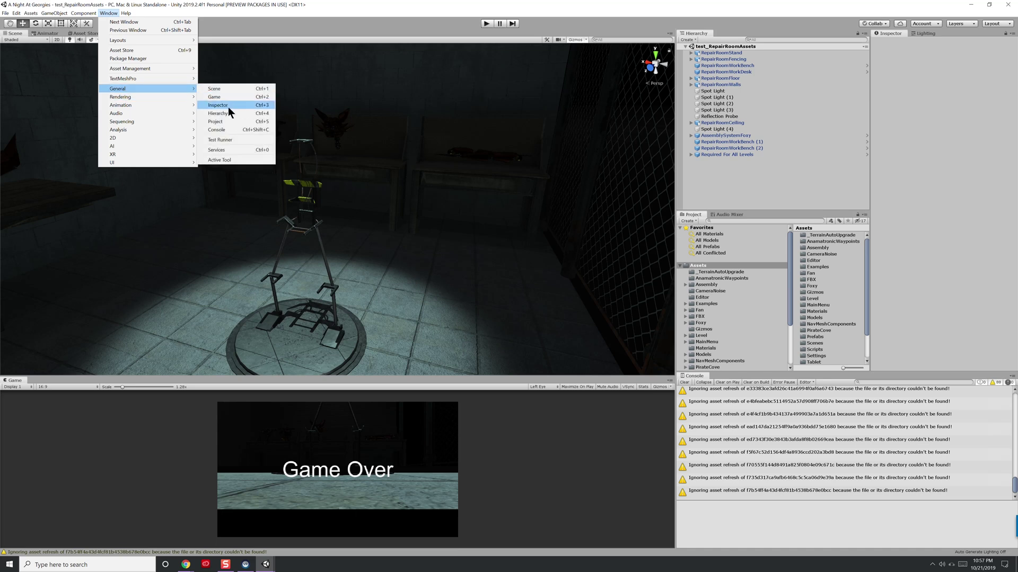
{"action": "left_click", "coordinate": [128, 59]}
{"action": "scroll", "coordinate": [212, 105], "scroll_direction": "down", "scroll_amount": 10}
{"action": "left_click", "coordinate": [169, 247]}
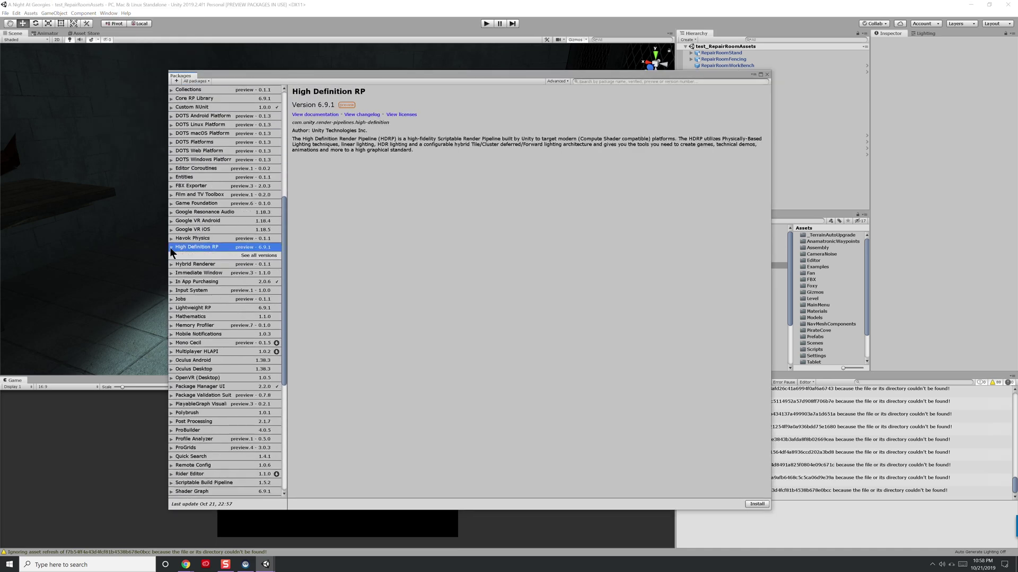
{"action": "left_click", "coordinate": [255, 256]}
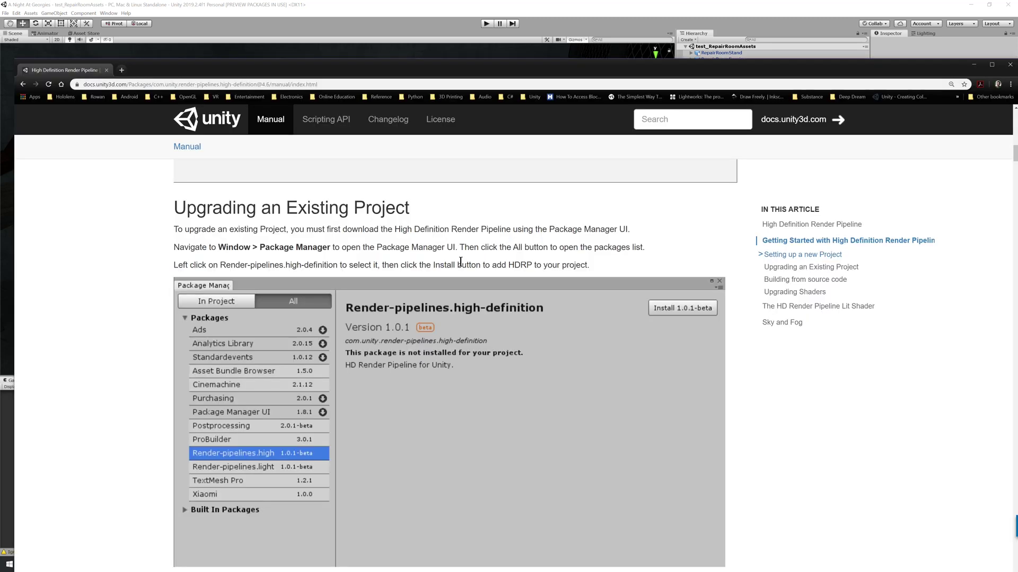
{"action": "scroll", "coordinate": [221, 350], "scroll_direction": "down", "scroll_amount": 3}
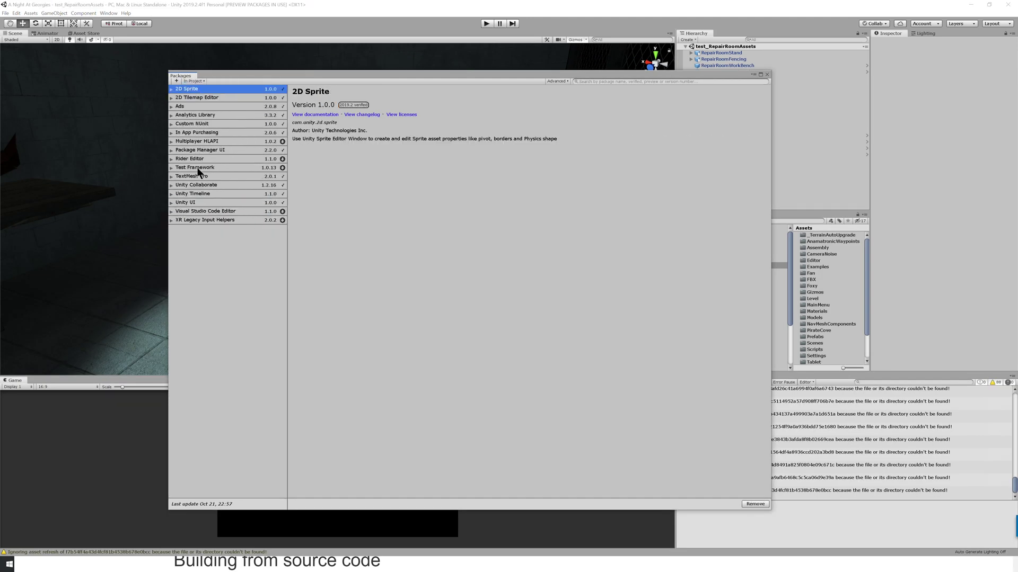
{"action": "left_click", "coordinate": [200, 105]}
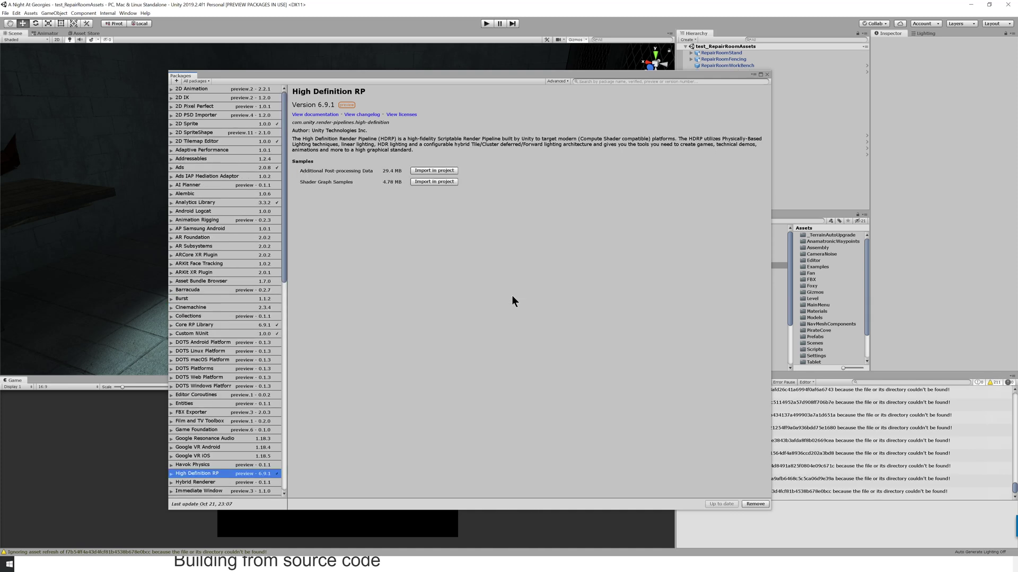
- Give RepairRoomFloor_04's material the HDRP Autodesk Interactive shader
{"action": "left_click", "coordinate": [689, 78]}
{"action": "left_click", "coordinate": [690, 78]}
{"action": "left_click", "coordinate": [728, 103]}
{"action": "left_click", "coordinate": [933, 123]}
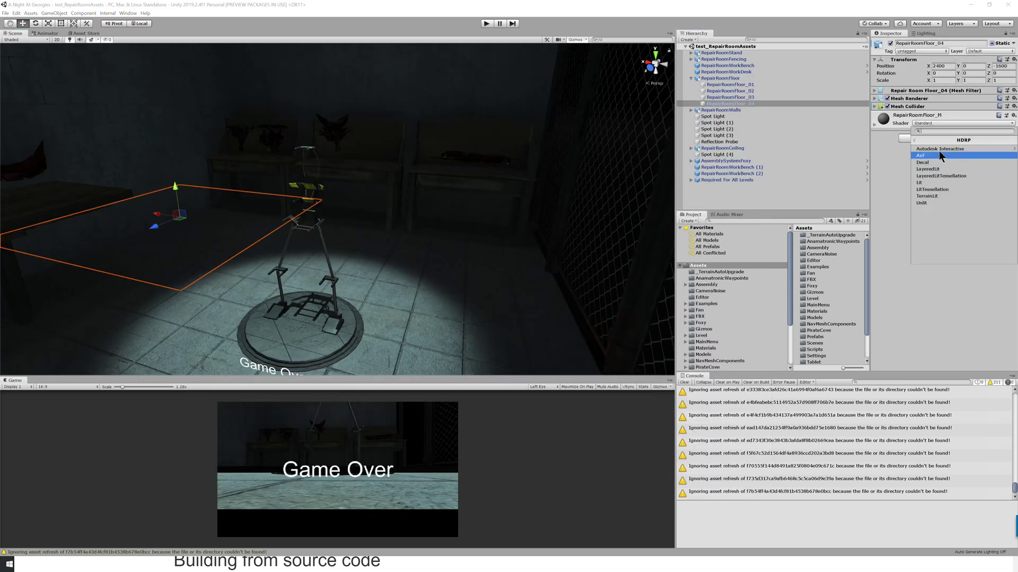
{"action": "left_click", "coordinate": [939, 149]}
{"action": "left_click", "coordinate": [944, 150]}
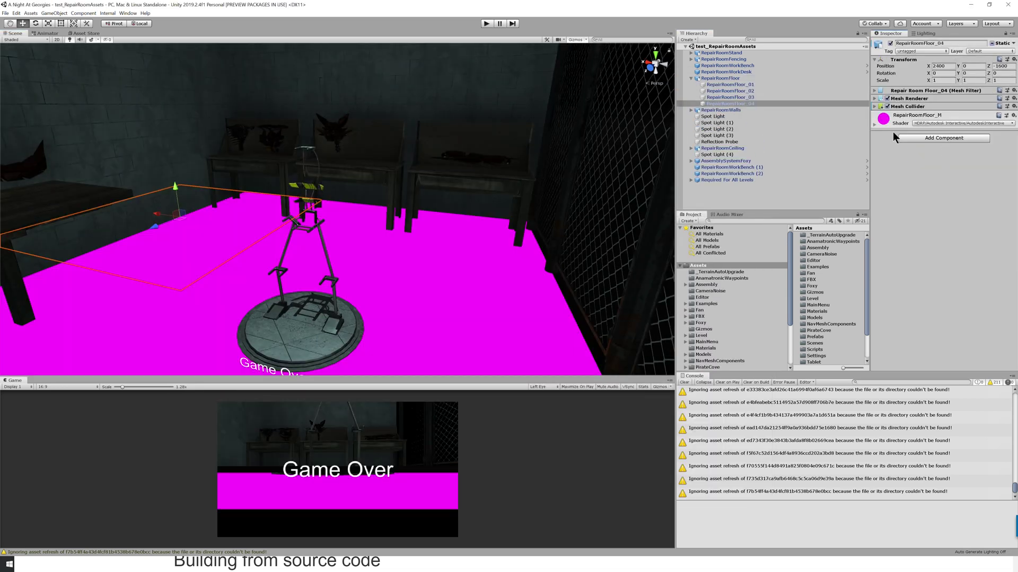
{"action": "scroll", "coordinate": [928, 230], "scroll_direction": "down", "scroll_amount": 1}
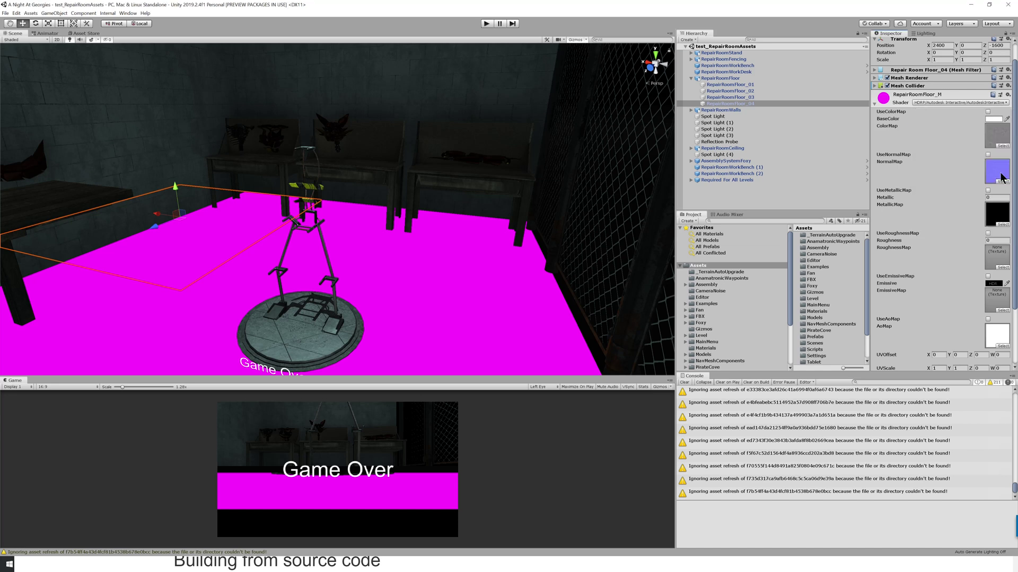
{"action": "scroll", "coordinate": [997, 212], "scroll_direction": "down", "scroll_amount": 3}
{"action": "scroll", "coordinate": [993, 159], "scroll_direction": "up", "scroll_amount": 5}
{"action": "scroll", "coordinate": [970, 191], "scroll_direction": "down", "scroll_amount": 5}
- Launch Substance Painter from the Windows search
{"action": "key", "text": "super"}
{"action": "type", "text": "suv=bsta"}
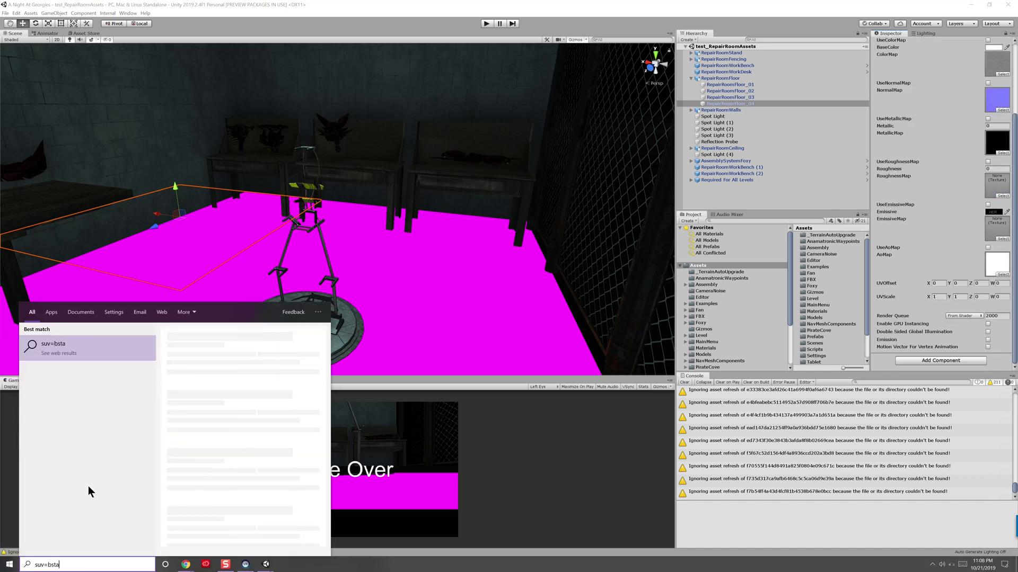
{"action": "key", "text": "Return"}
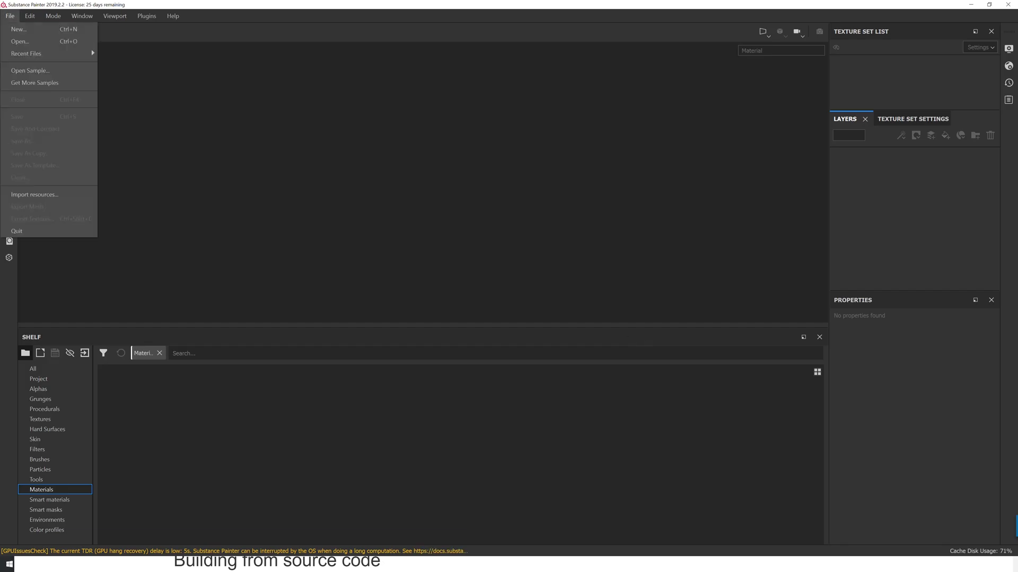
- Start a new Substance Painter project with the floor mesh from Reproduce It/FNAF/SP
{"action": "left_click", "coordinate": [18, 29]}
{"action": "left_click", "coordinate": [503, 155]}
{"action": "left_click", "coordinate": [459, 224]}
{"action": "left_click", "coordinate": [580, 190]}
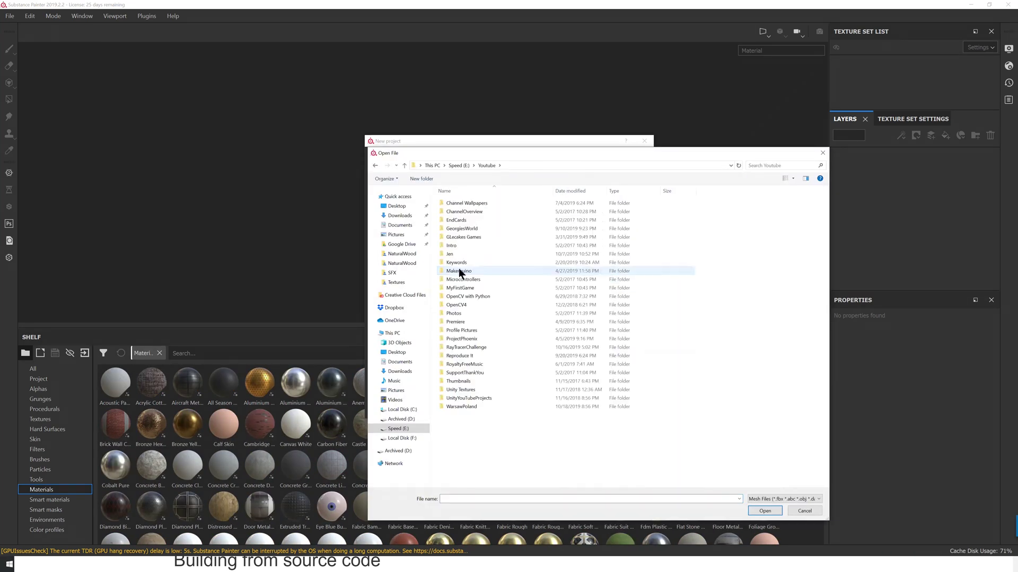
{"action": "double_click", "coordinate": [457, 355]}
{"action": "double_click", "coordinate": [469, 236]}
{"action": "double_click", "coordinate": [467, 405]}
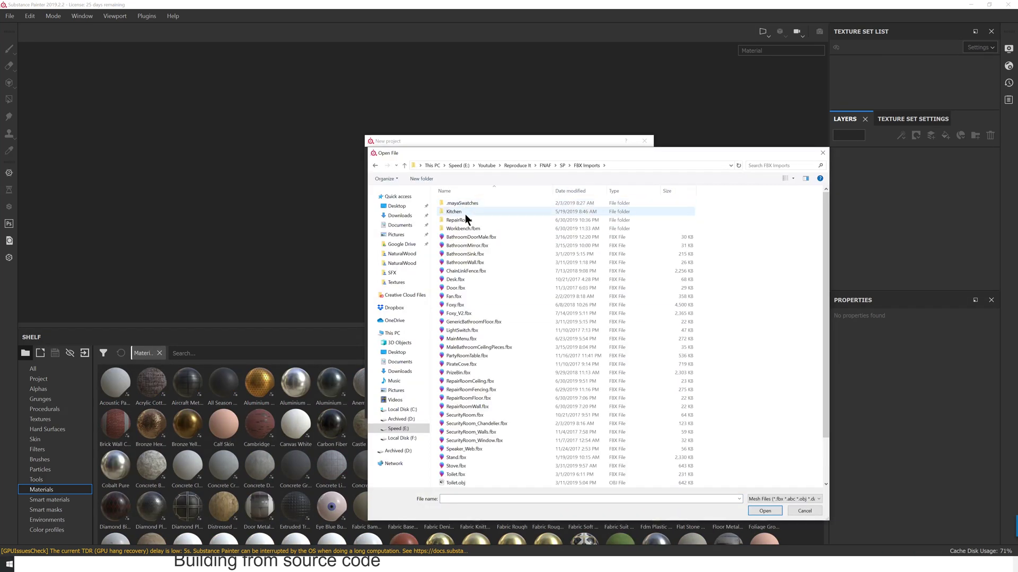
{"action": "double_click", "coordinate": [471, 390]}
{"action": "left_click", "coordinate": [555, 409]}
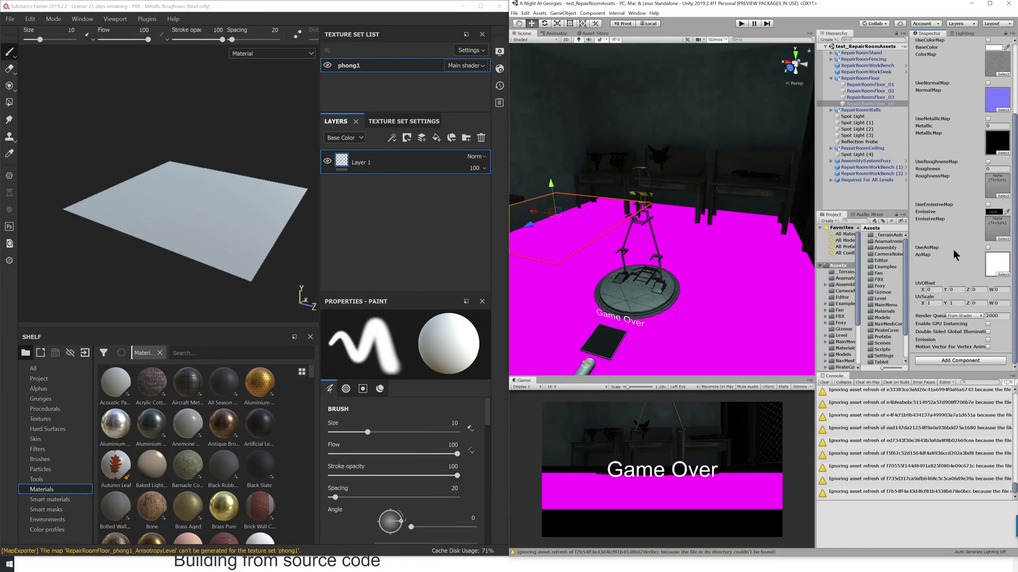
- Check the texture export settings and switch the floor material to the HDRP Lit shader
{"action": "left_click", "coordinate": [10, 18]}
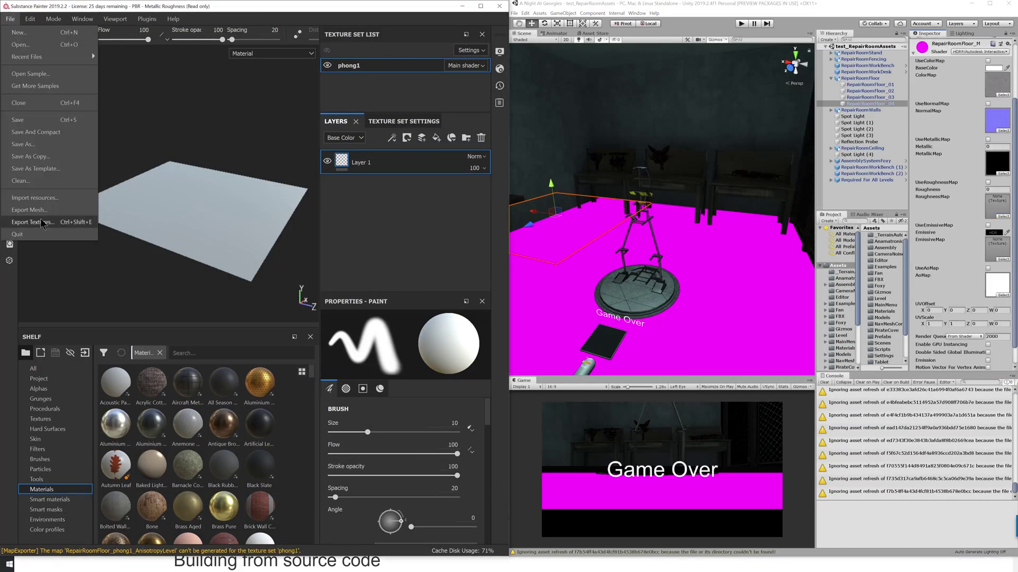
{"action": "left_click", "coordinate": [37, 220]}
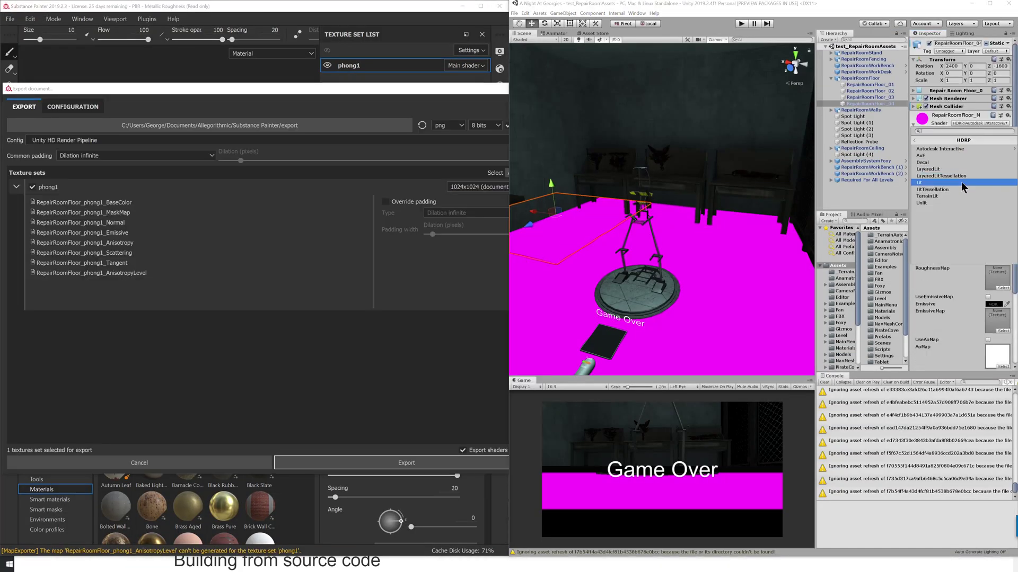
{"action": "left_click", "coordinate": [962, 182]}
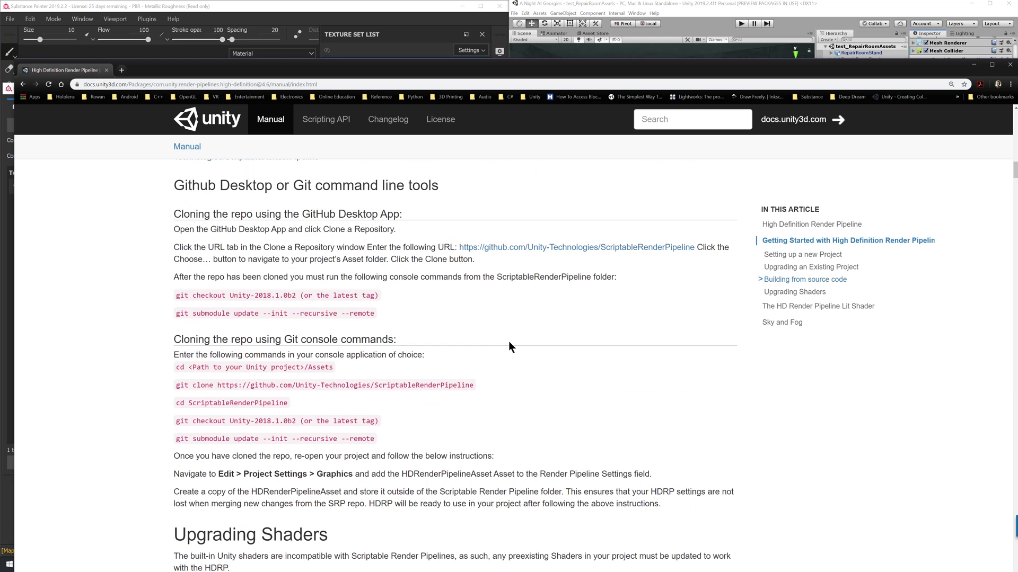
- Read the HDRP docs and upgrade the project's materials to High Definition materials
{"action": "scroll", "coordinate": [237, 234], "scroll_direction": "down", "scroll_amount": 5}
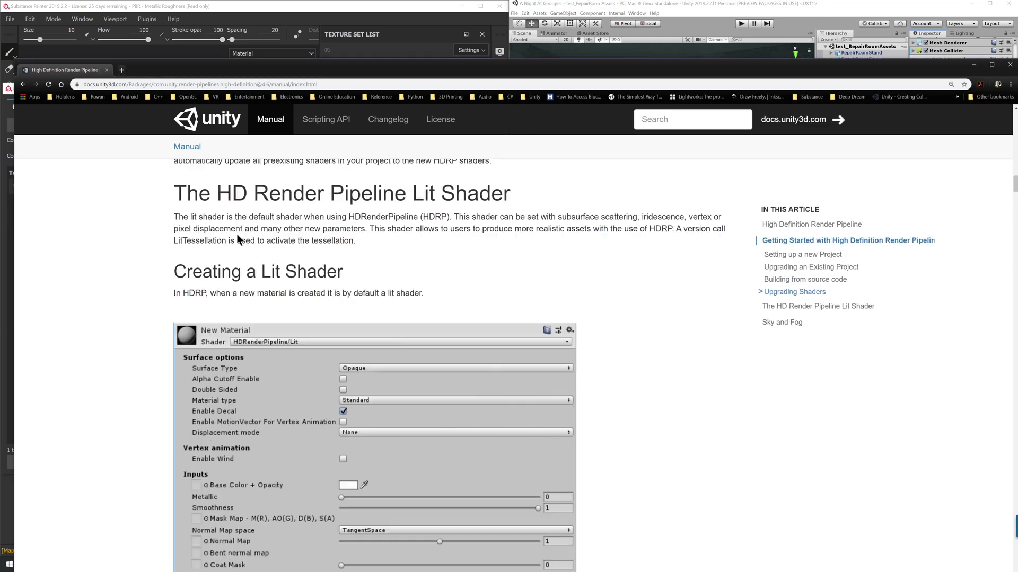
{"action": "scroll", "coordinate": [237, 234], "scroll_direction": "down", "scroll_amount": 10}
{"action": "triple_click", "coordinate": [326, 336]}
{"action": "scroll", "coordinate": [233, 291], "scroll_direction": "down", "scroll_amount": 5}
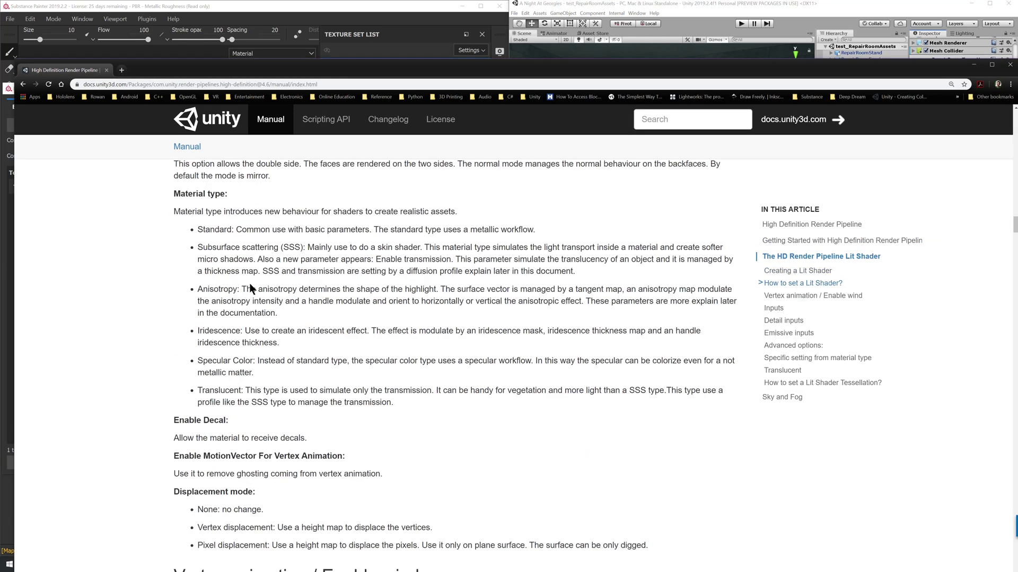
{"action": "scroll", "coordinate": [214, 312], "scroll_direction": "down", "scroll_amount": 10}
{"action": "scroll", "coordinate": [215, 384], "scroll_direction": "down", "scroll_amount": 10}
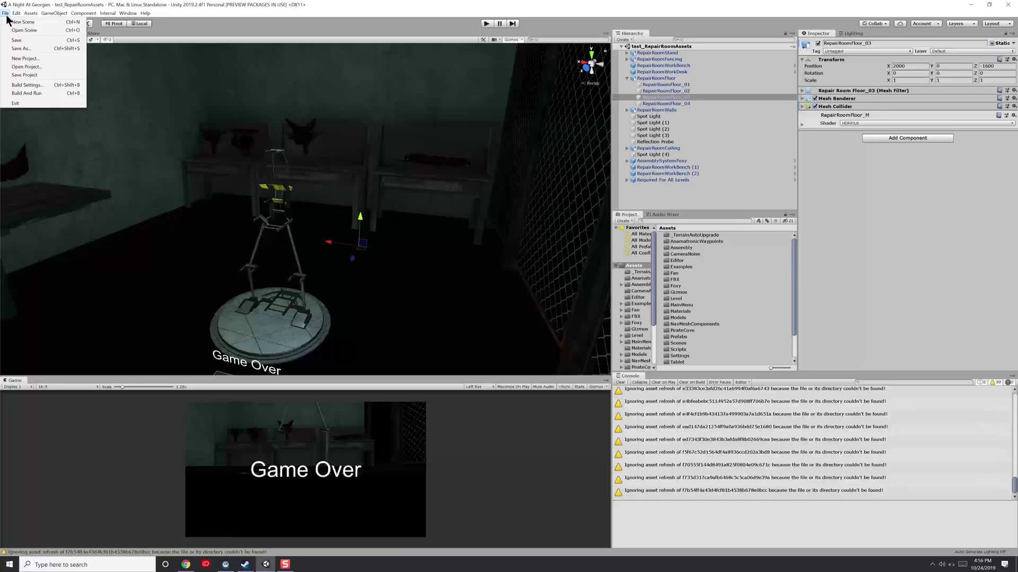
{"action": "mouse_move", "coordinate": [79, 256]}
{"action": "left_click", "coordinate": [244, 263]}
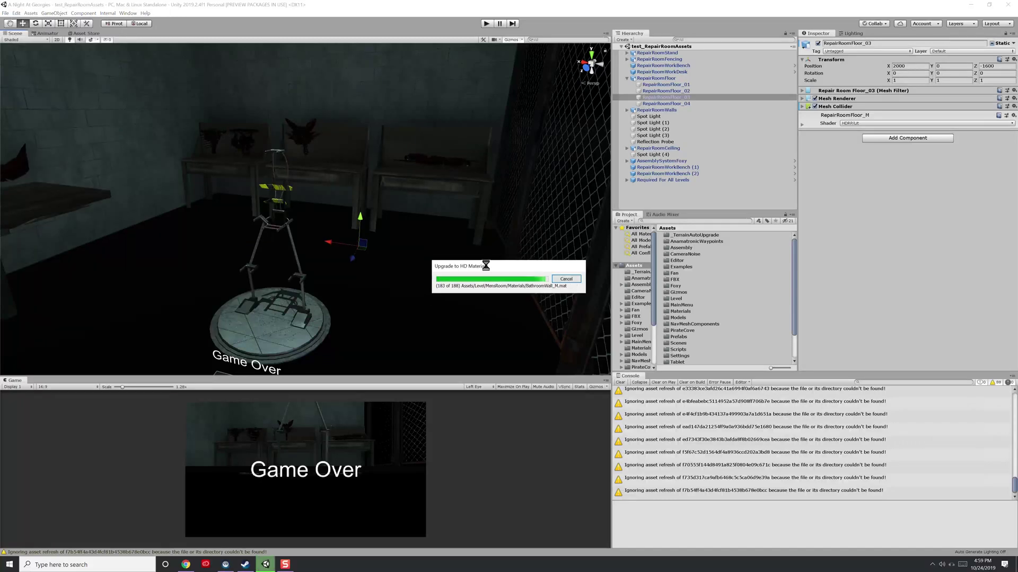
- Select RepairRoomFloor_02 and search the project assets for RepairRoomFloor
{"action": "left_click", "coordinate": [323, 176]}
{"action": "left_click", "coordinate": [666, 90]}
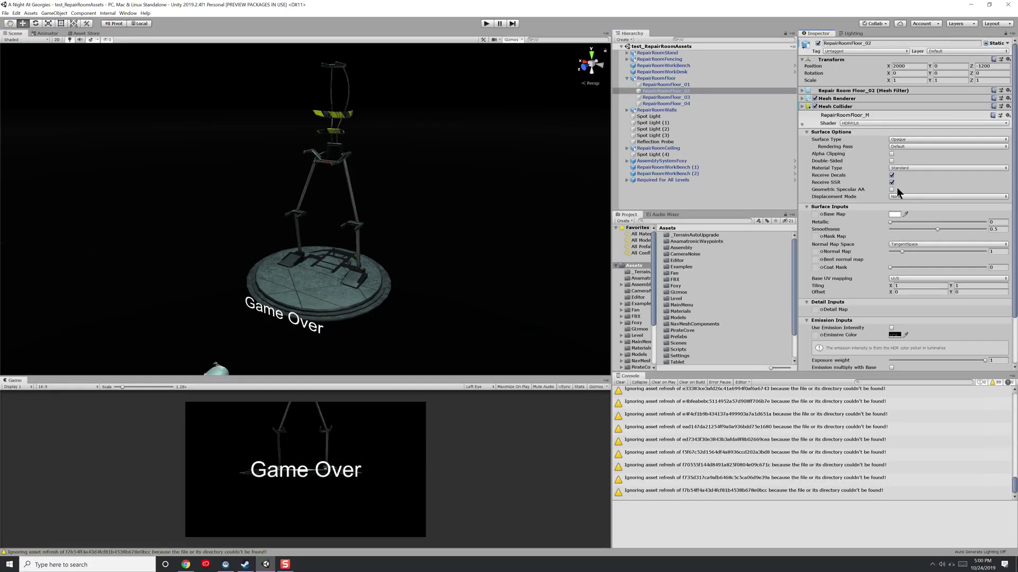
{"action": "scroll", "coordinate": [895, 196], "scroll_direction": "down", "scroll_amount": 3}
{"action": "left_click", "coordinate": [694, 221]}
{"action": "type", "text": "RepairRoomFloor"}
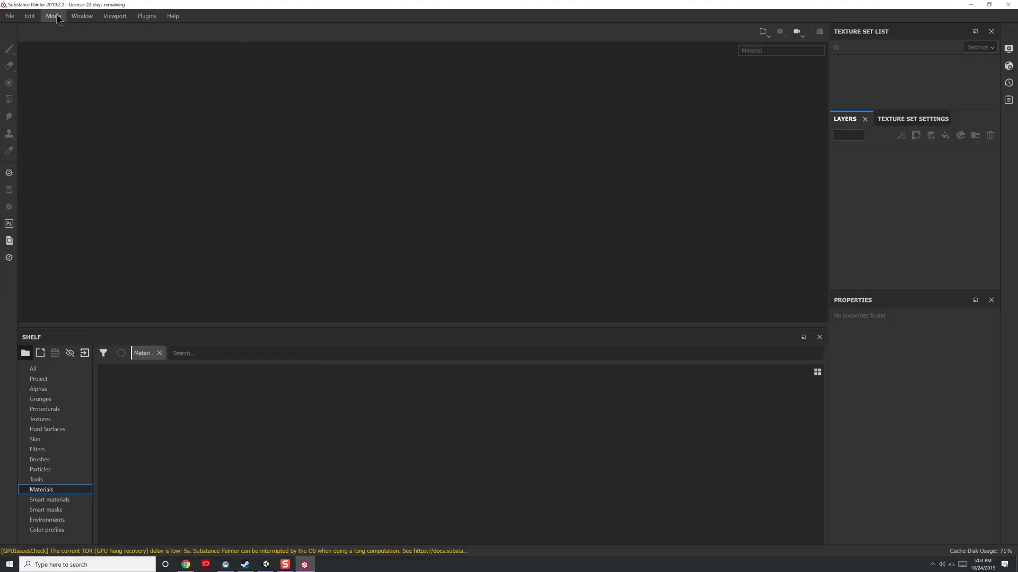
- Open the RepairRoomFloor.spp project and select its Concrete Linear Grey fill layer
{"action": "key", "text": "ctrl+o"}
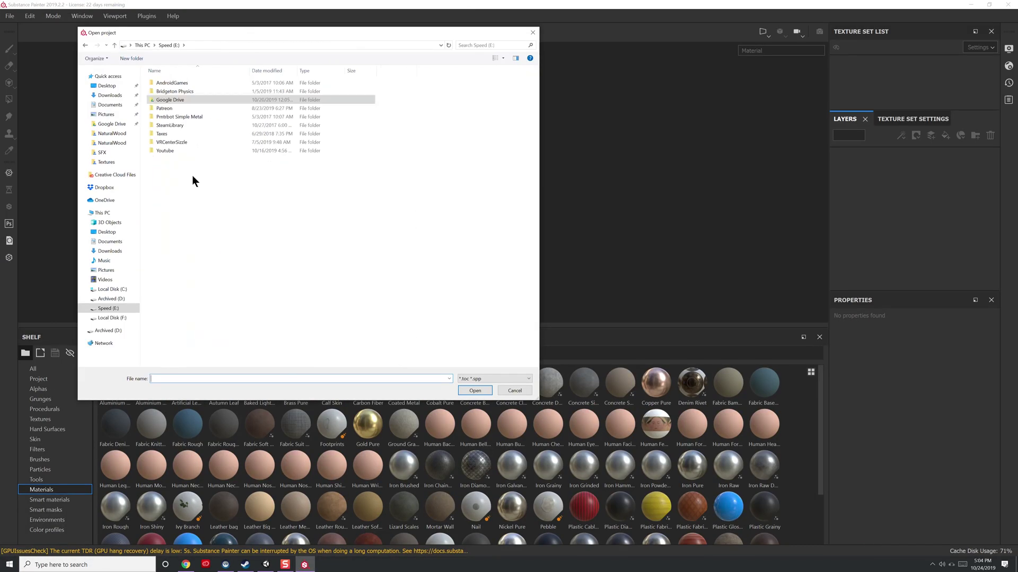
{"action": "double_click", "coordinate": [170, 100]}
{"action": "double_click", "coordinate": [182, 282]}
{"action": "double_click", "coordinate": [200, 223]}
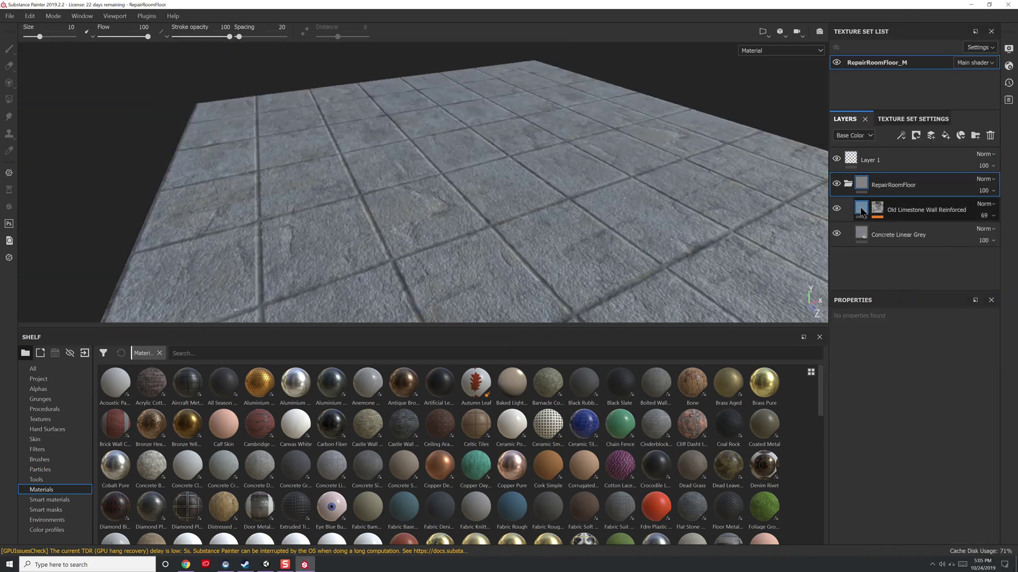
{"action": "left_click", "coordinate": [901, 234]}
{"action": "scroll", "coordinate": [920, 477], "scroll_direction": "down", "scroll_amount": 5}
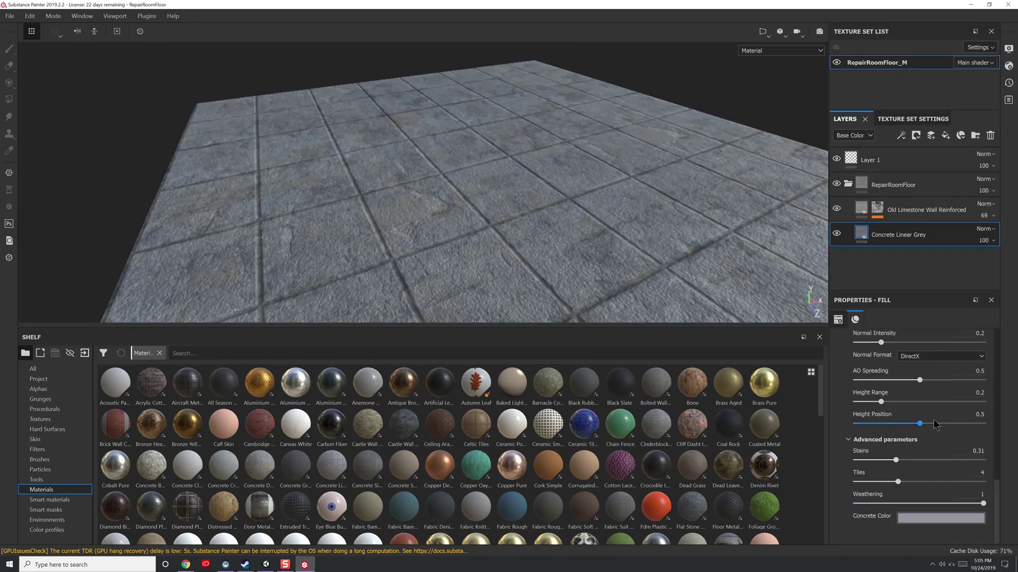
{"action": "scroll", "coordinate": [935, 424], "scroll_direction": "up", "scroll_amount": 3}
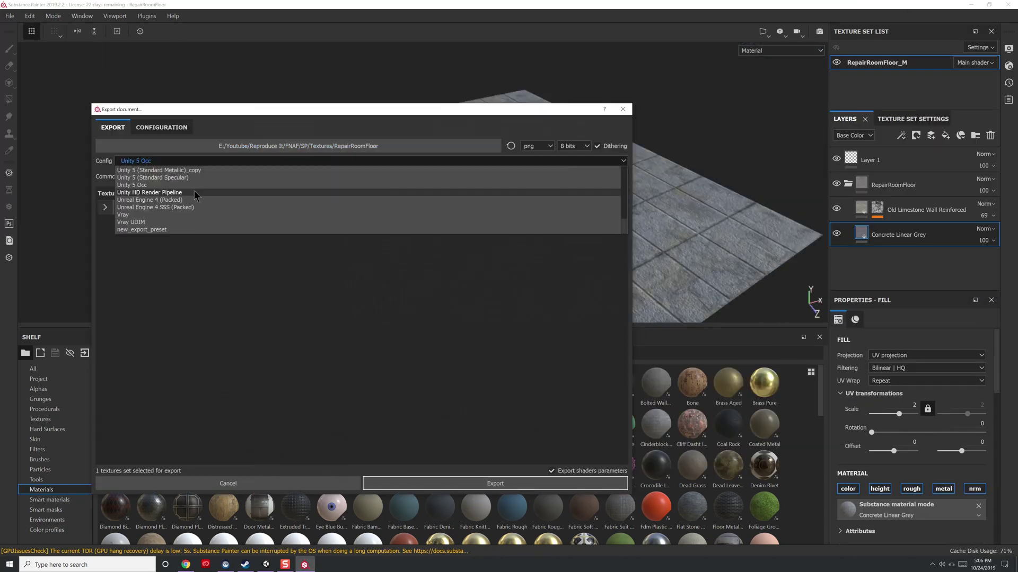
- Choose the Unity HD Render Pipeline export preset and copy the output folder path to File Explorer
{"action": "left_click", "coordinate": [194, 192]}
{"action": "left_click", "coordinate": [329, 146]}
{"action": "left_click", "coordinate": [371, 161]}
{"action": "right_click", "coordinate": [351, 162]}
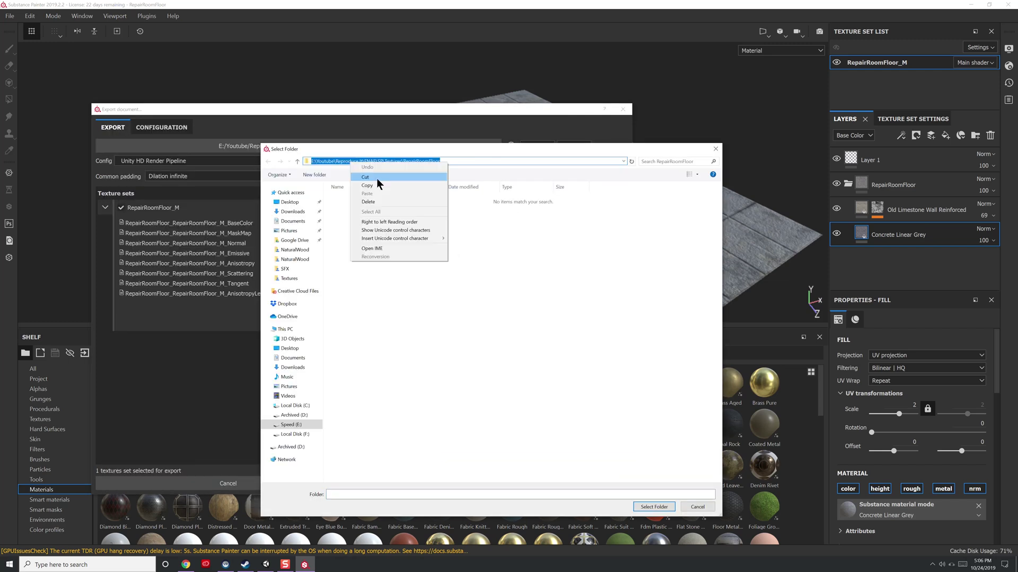
{"action": "left_click", "coordinate": [377, 179]}
{"action": "key", "text": "super+e"}
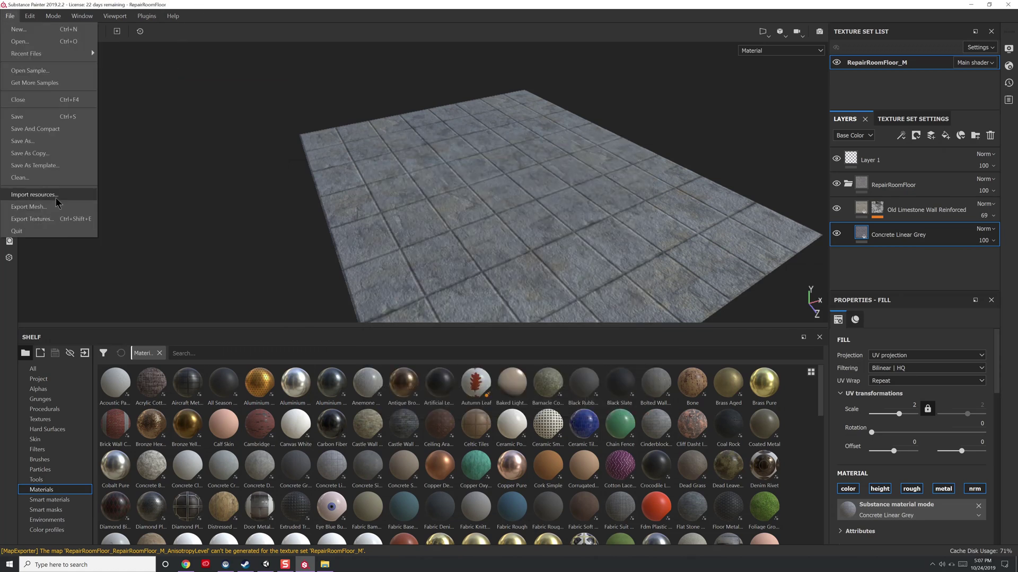
{"action": "left_click", "coordinate": [31, 219]}
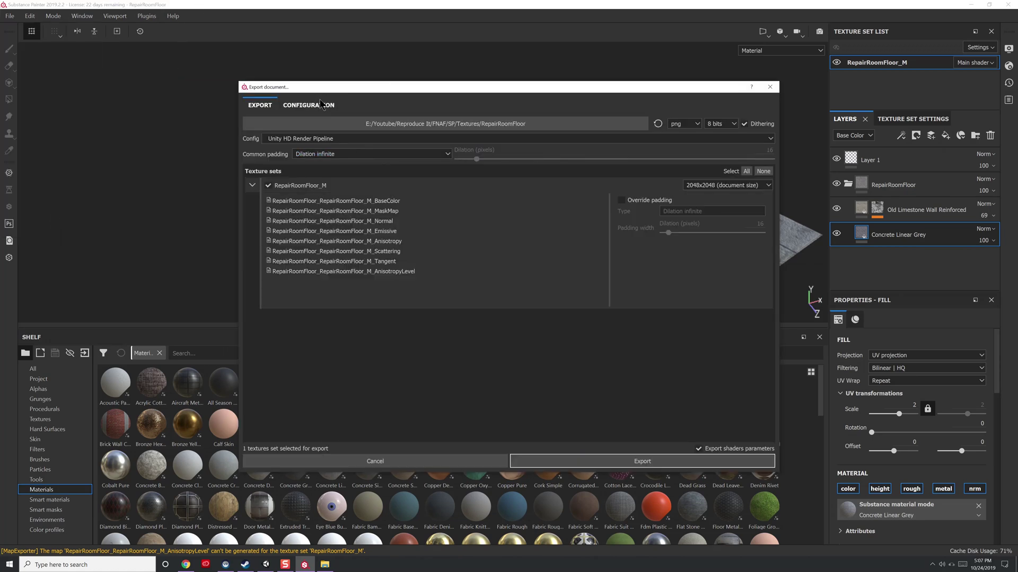
{"action": "left_click", "coordinate": [309, 105]}
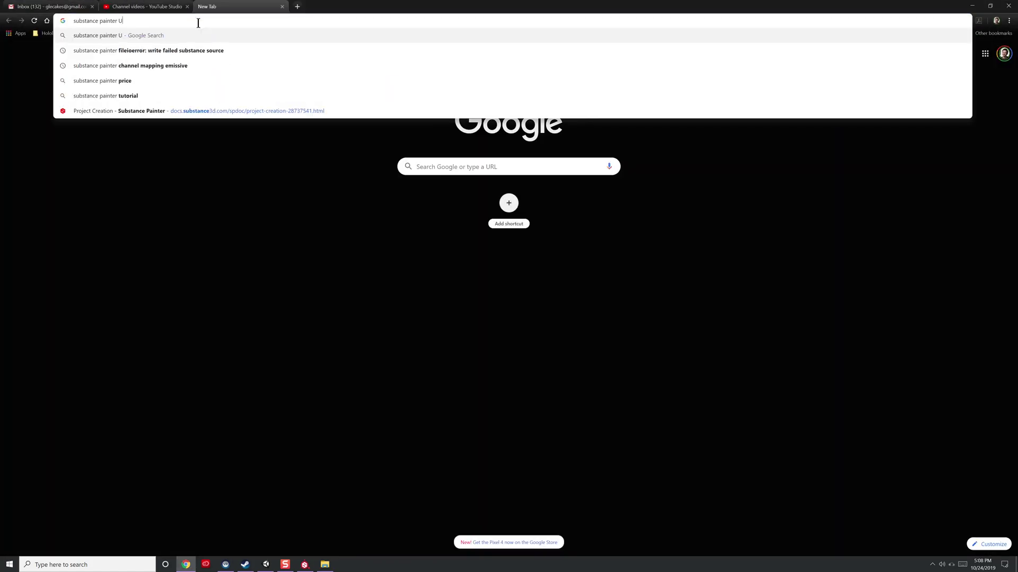
- Search the web about the export setup and select RepairRoomFloor_01 in the Hierarchy
{"action": "key", "text": "Return"}
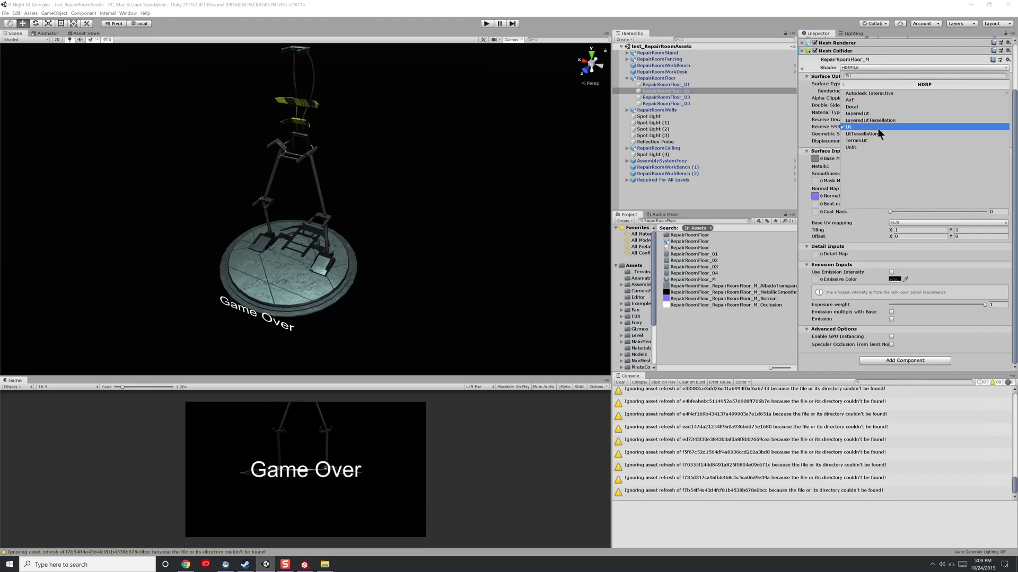
{"action": "left_click", "coordinate": [876, 128]}
{"action": "left_click", "coordinate": [711, 92]}
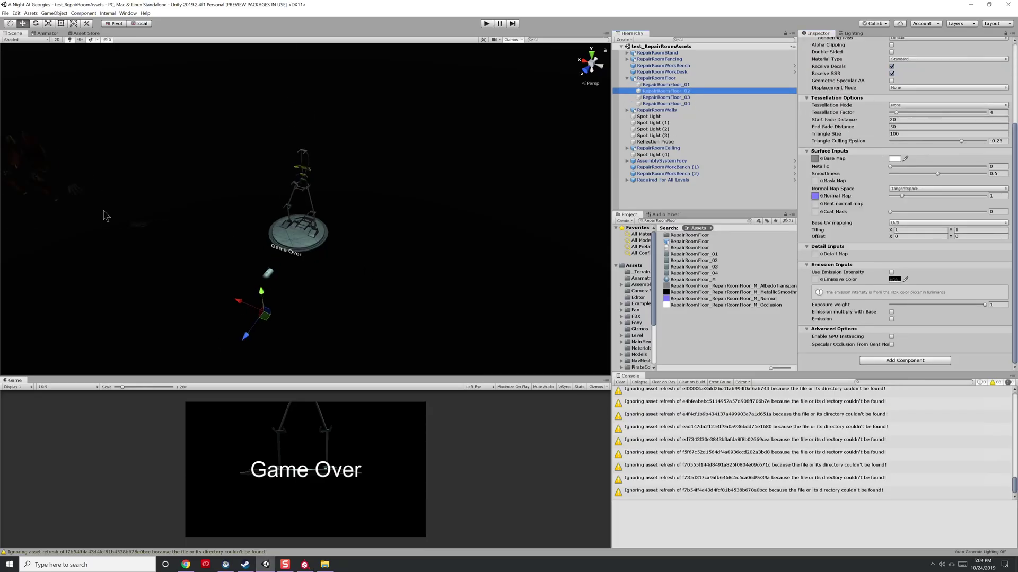
{"action": "scroll", "coordinate": [106, 216], "scroll_direction": "up", "scroll_amount": 3}
{"action": "key", "text": "Up"}
- Put the textures in the project's Models folder and assign RepairRoomFloor_M_MaskMap as the Mask Map
{"action": "key", "text": "alt+Tab"}
{"action": "key", "text": "alt+Up"}
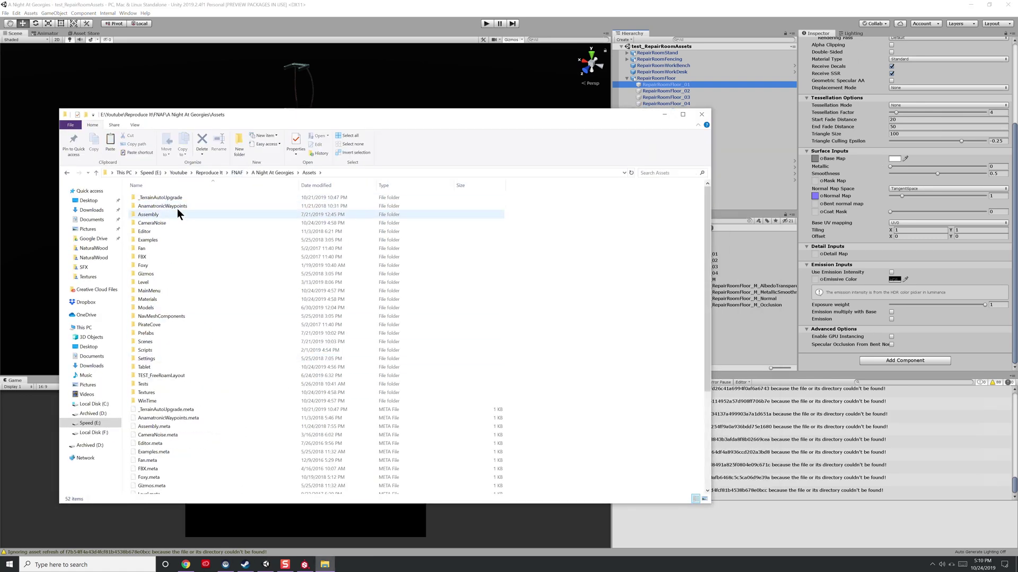
{"action": "double_click", "coordinate": [146, 307]}
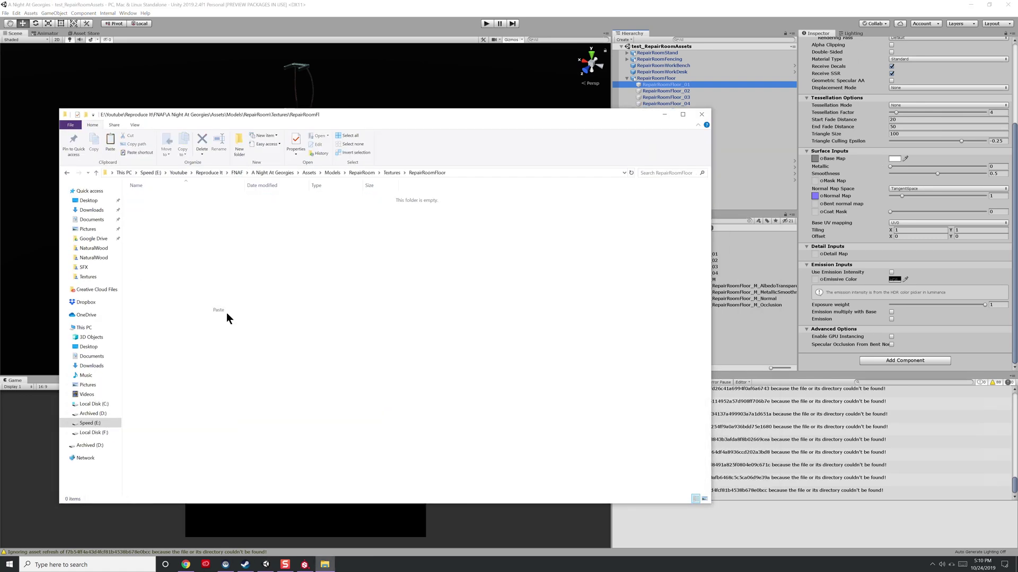
{"action": "key", "text": "alt+Tab"}
{"action": "left_click", "coordinate": [821, 181]}
{"action": "double_click", "coordinate": [589, 224]}
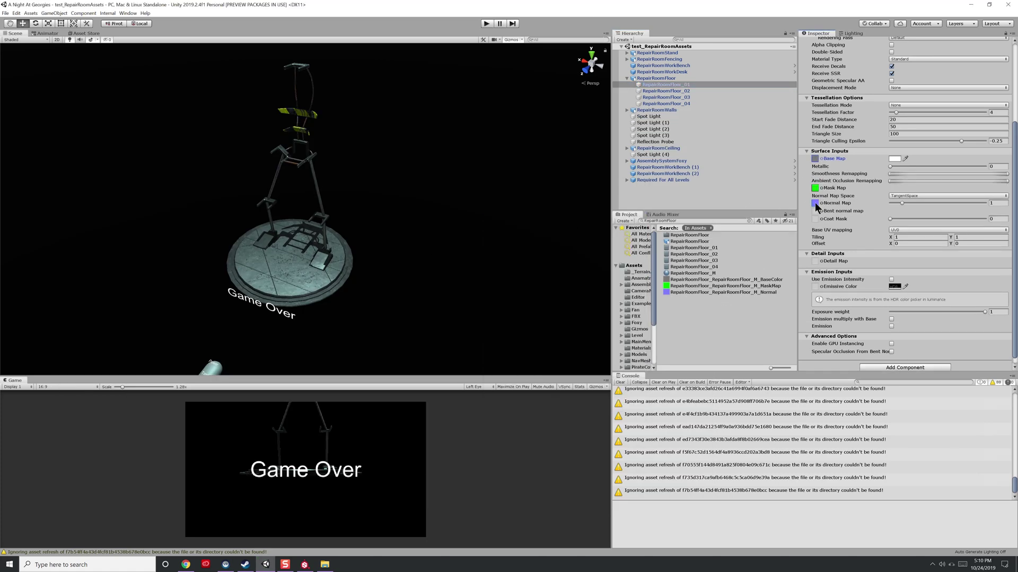
- Review the scene lighting settings and keep the material rendering pass on Default
{"action": "left_click", "coordinate": [127, 13]}
{"action": "mouse_move", "coordinate": [157, 97]}
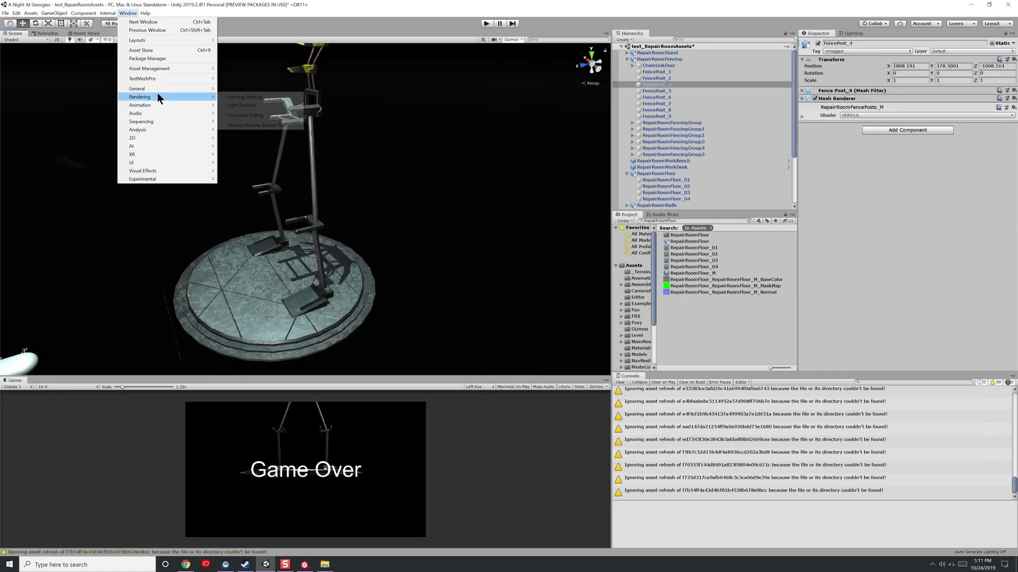
{"action": "left_click", "coordinate": [244, 97]}
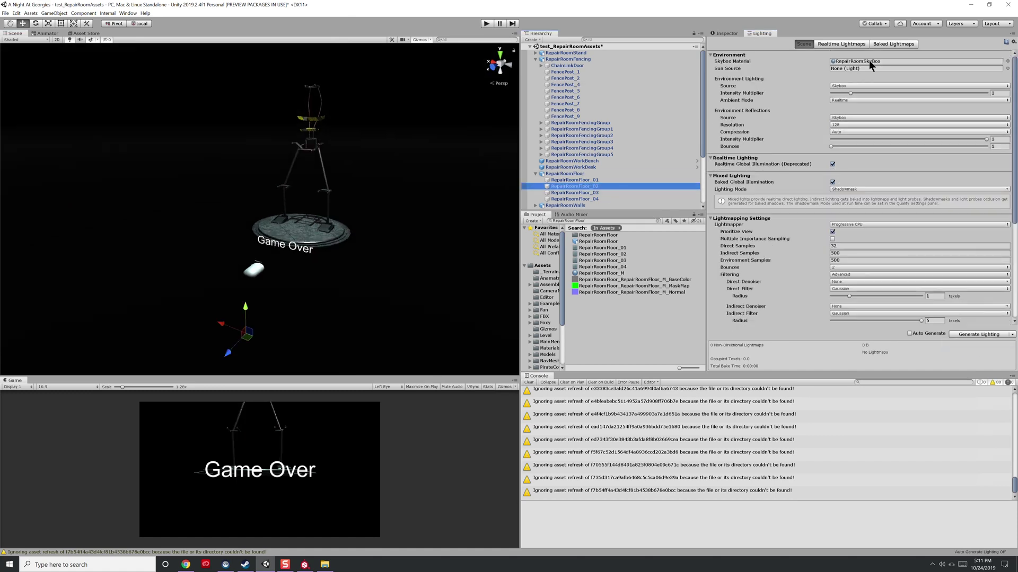
{"action": "scroll", "coordinate": [858, 222], "scroll_direction": "down", "scroll_amount": 10}
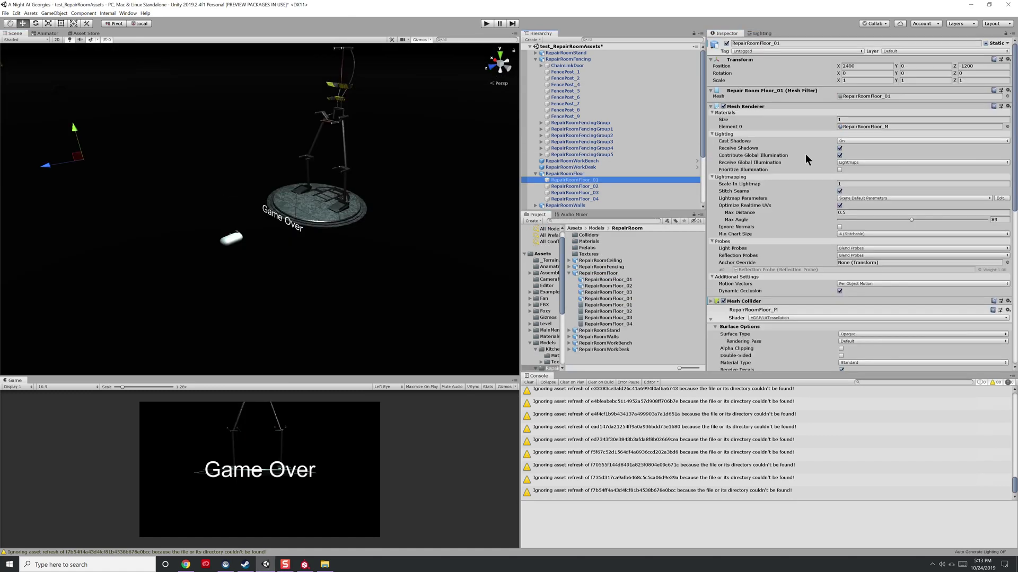
{"action": "scroll", "coordinate": [772, 182], "scroll_direction": "down", "scroll_amount": 5}
{"action": "left_click", "coordinate": [858, 192]}
{"action": "scroll", "coordinate": [857, 195], "scroll_direction": "down", "scroll_amount": 3}
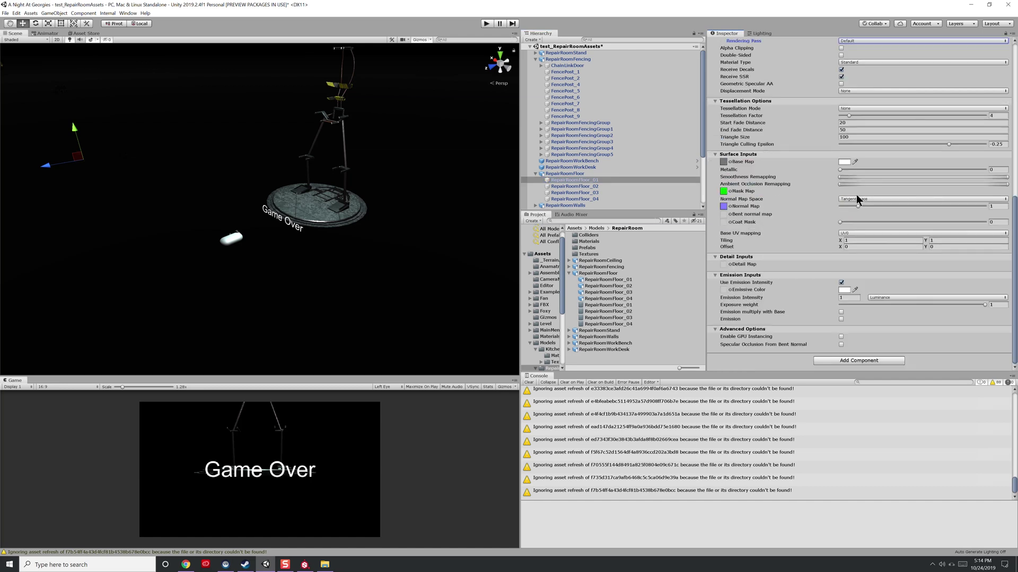
{"action": "left_click", "coordinate": [857, 238]}
{"action": "left_click", "coordinate": [856, 170]}
{"action": "scroll", "coordinate": [856, 170], "scroll_direction": "down", "scroll_amount": 2}
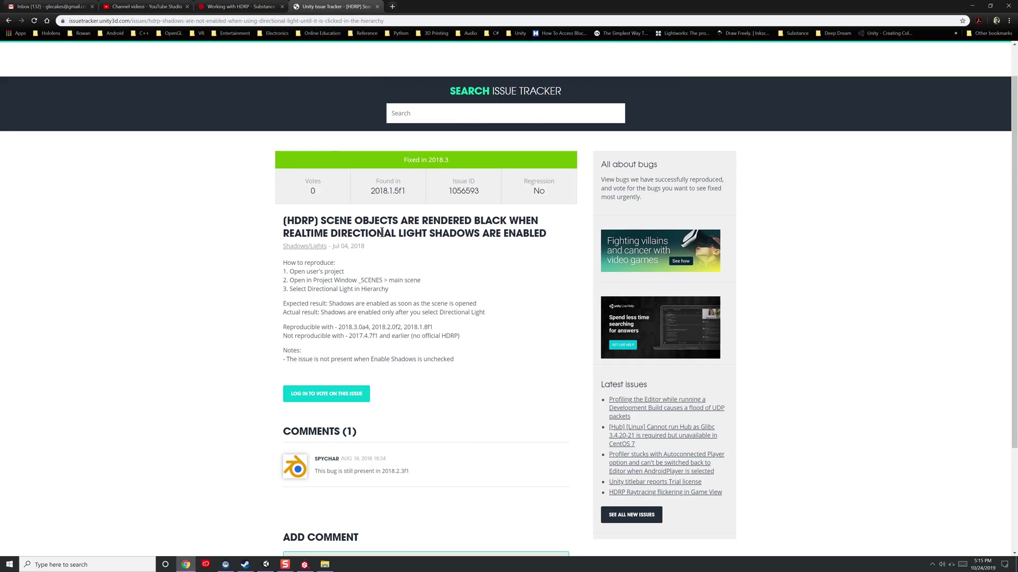
{"action": "scroll", "coordinate": [346, 232], "scroll_direction": "down", "scroll_amount": 2}
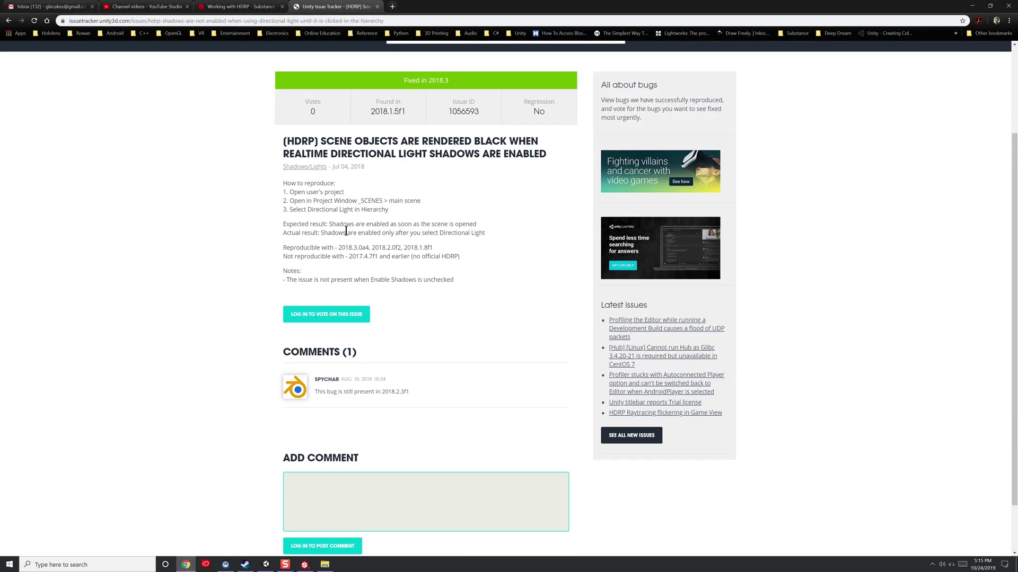
{"action": "scroll", "coordinate": [346, 231], "scroll_direction": "down", "scroll_amount": 2}
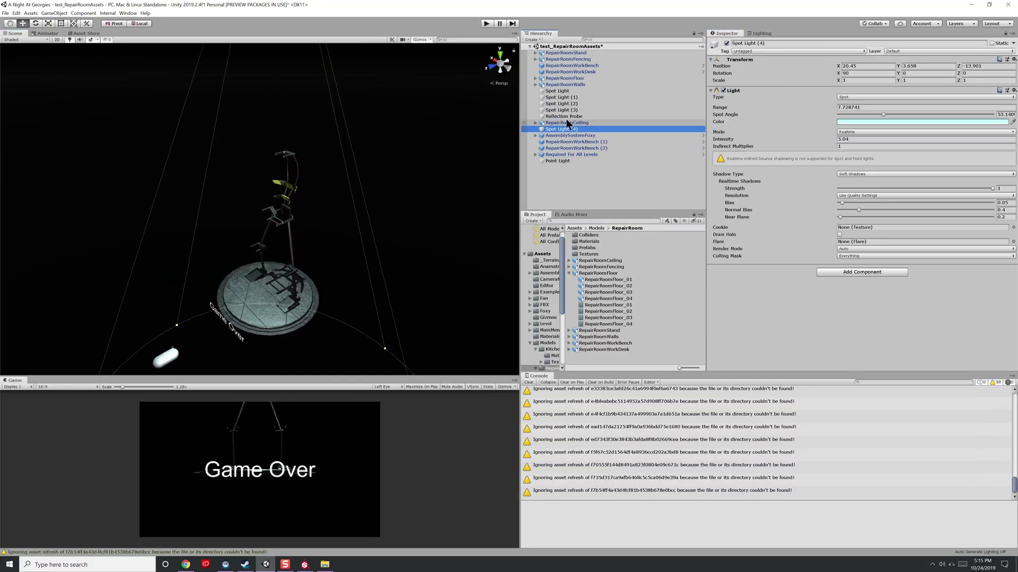
- Delete the old spot and point lights and add a Directional Light
{"action": "left_click", "coordinate": [428, 195]}
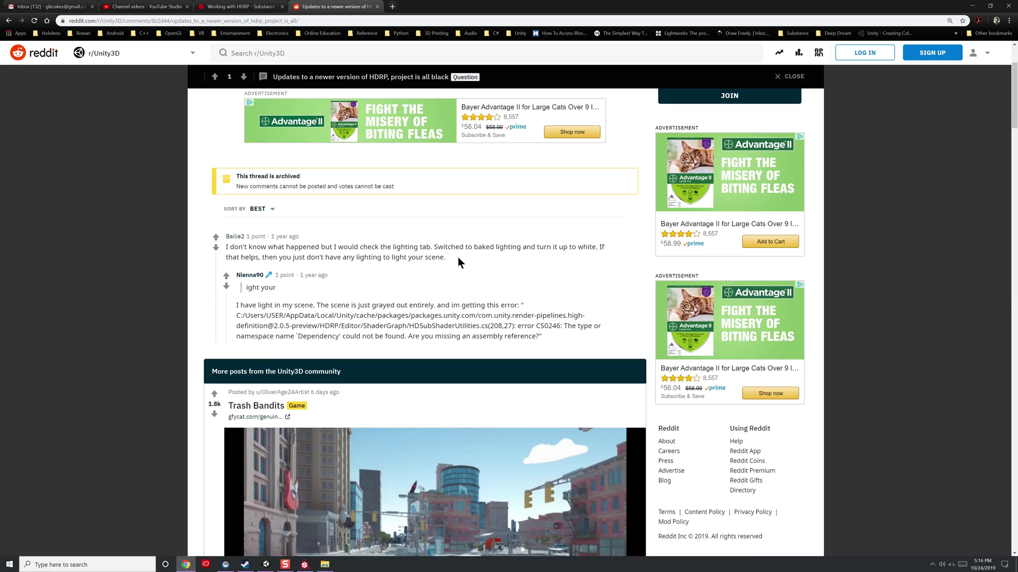
{"action": "triple_click", "coordinate": [373, 315]}
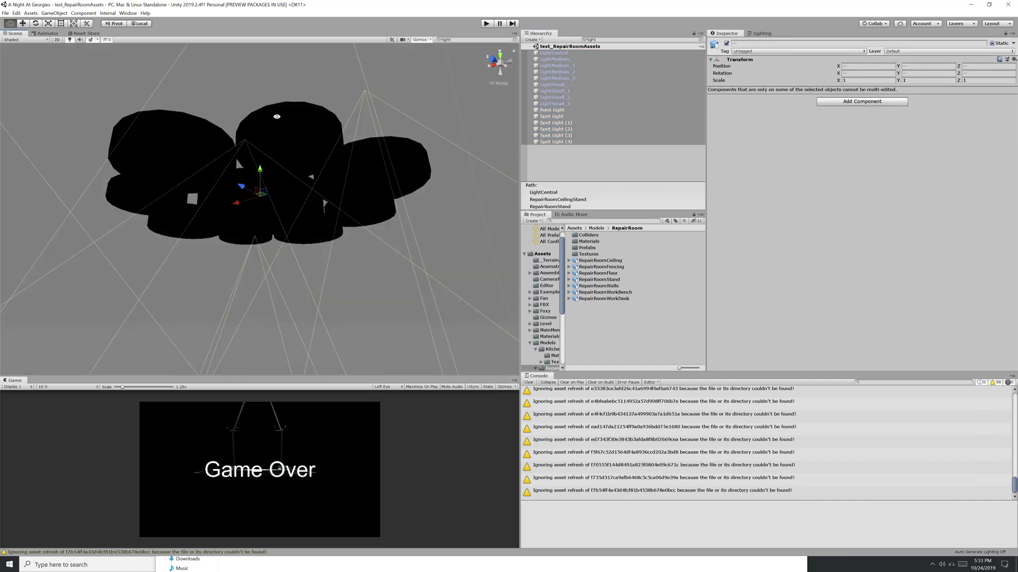
{"action": "left_click", "coordinate": [556, 141]}
{"action": "left_click", "coordinate": [700, 40]}
{"action": "key", "text": "Delete"}
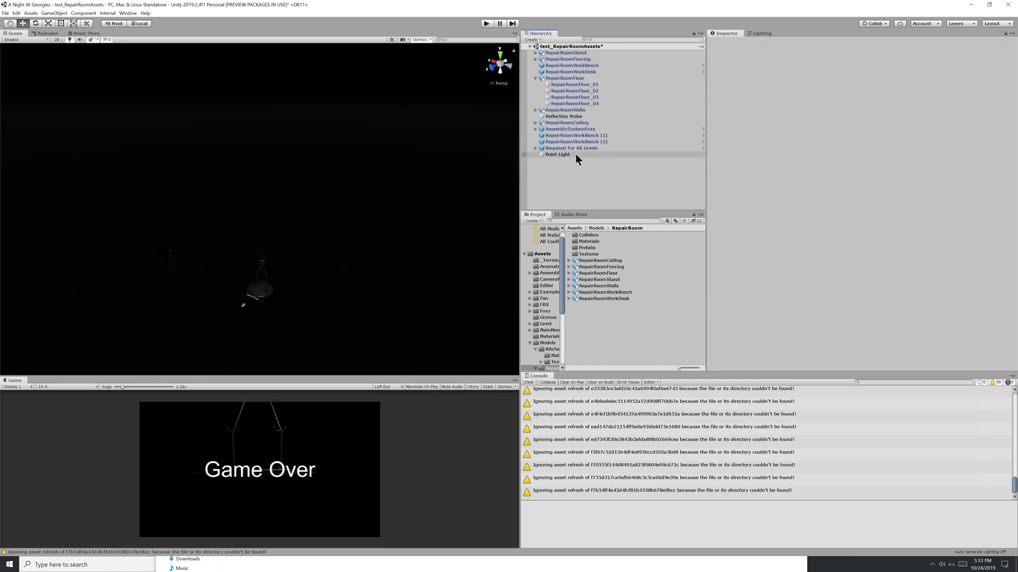
{"action": "left_click", "coordinate": [55, 13]}
{"action": "left_click", "coordinate": [165, 62]}
- Add HDRP light-shadow data to the lights and synchronize all layered materials
{"action": "left_click", "coordinate": [107, 13]}
{"action": "mouse_move", "coordinate": [171, 22]}
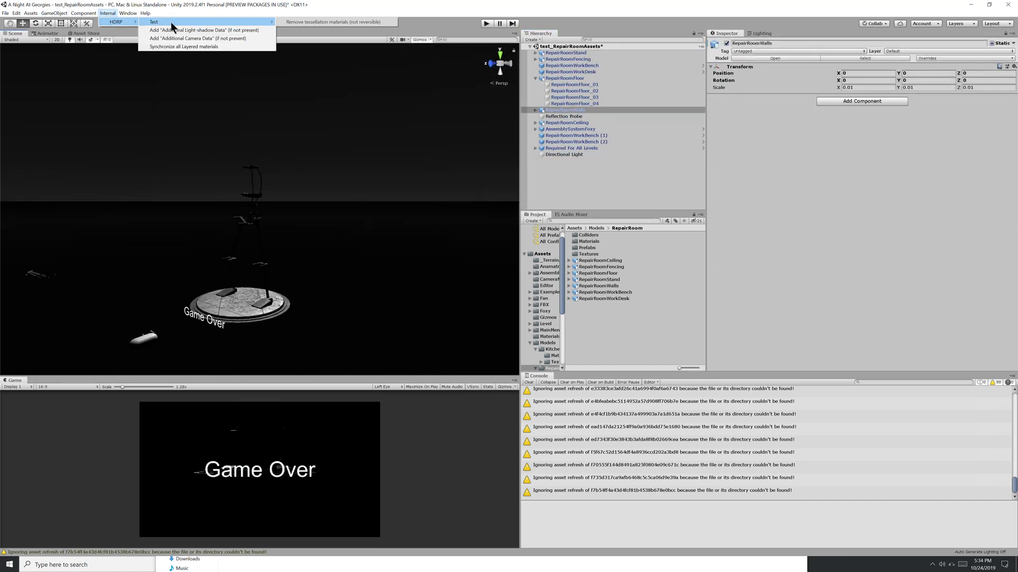
{"action": "left_click", "coordinate": [250, 30]}
{"action": "left_click", "coordinate": [170, 47]}
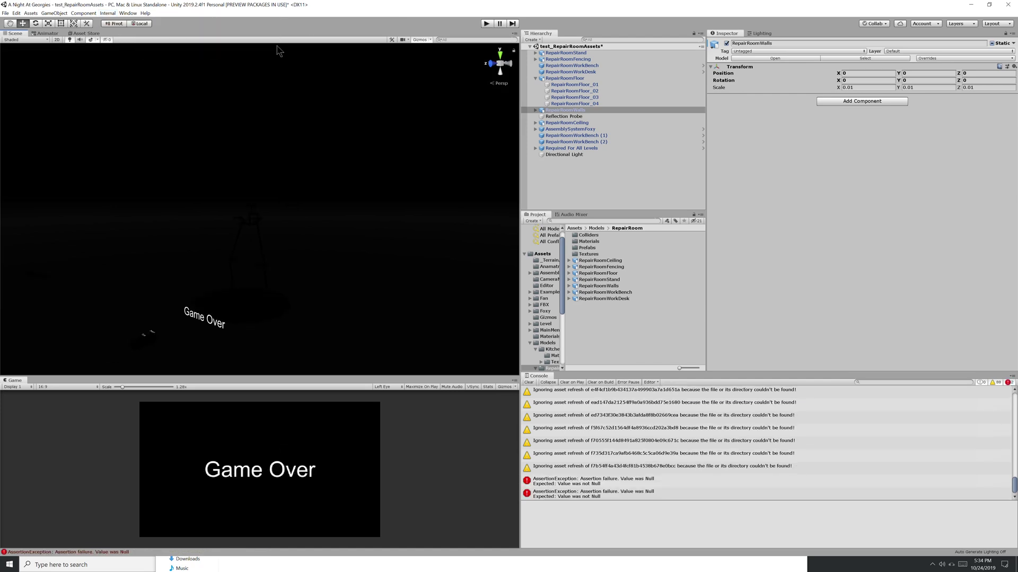
- Clear the console errors, remove the old camera, and add a new Camera with HD camera data
{"action": "left_click", "coordinate": [54, 13]}
{"action": "left_click", "coordinate": [63, 131]}
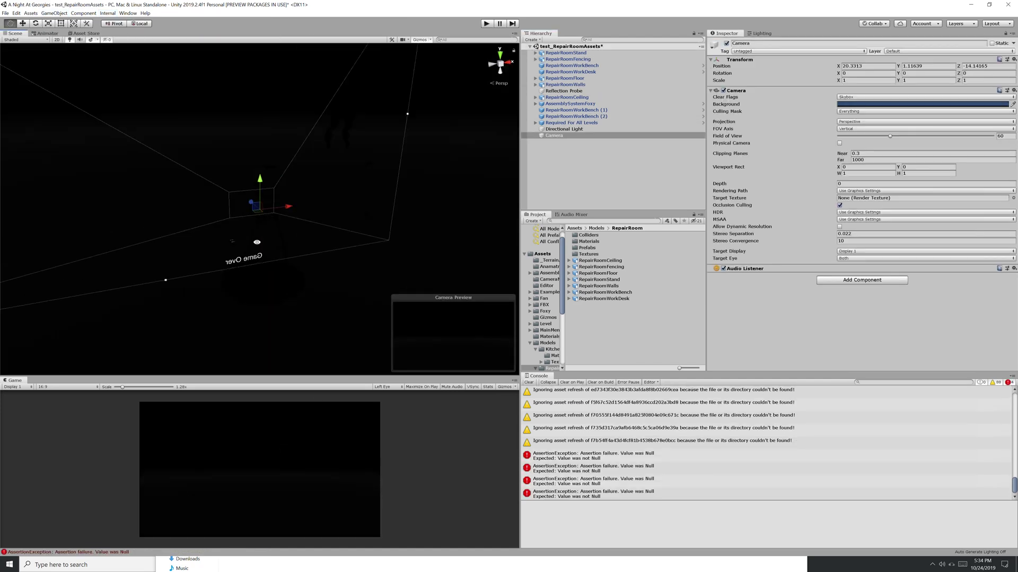
{"action": "left_click", "coordinate": [676, 483]}
{"action": "left_click", "coordinate": [83, 13]}
{"action": "left_click", "coordinate": [100, 69]}
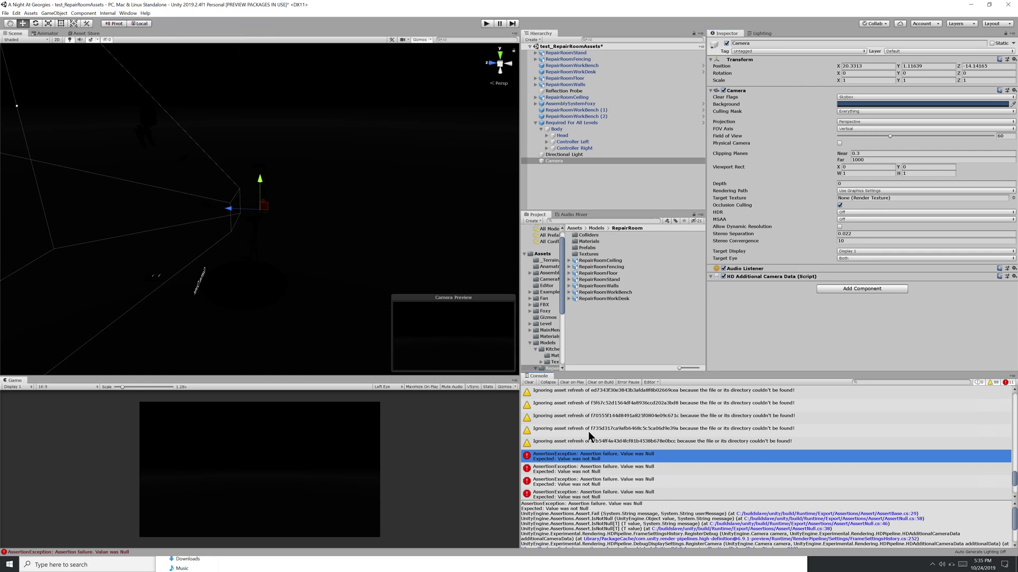
{"action": "left_click", "coordinate": [529, 382]}
{"action": "key", "text": "ctrl+z"}
{"action": "left_click", "coordinate": [54, 13]}
{"action": "left_click", "coordinate": [63, 131]}
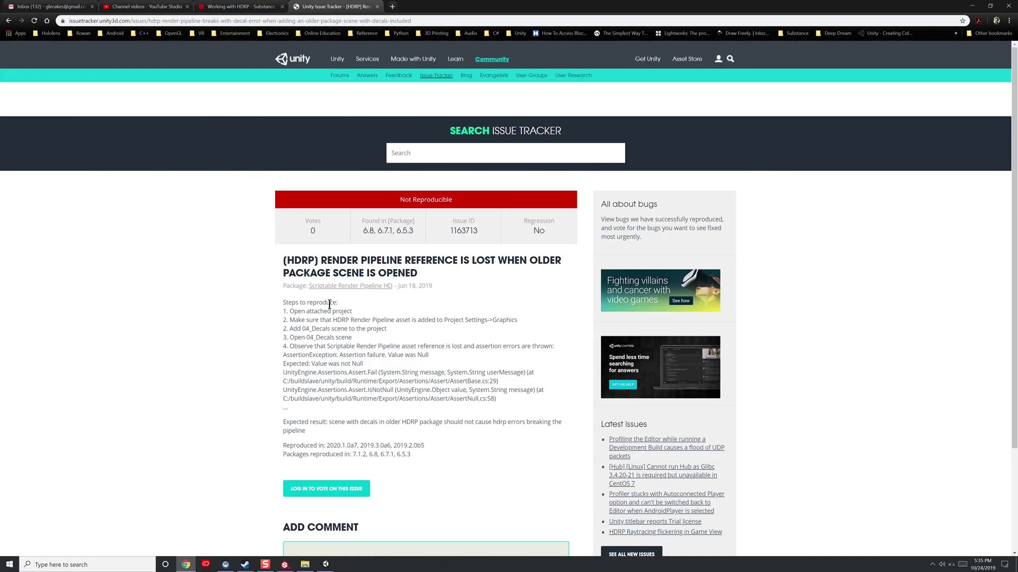
- Go back to the search results and read the 'HDRP not working on 2019.1' answer
{"action": "scroll", "coordinate": [243, 273], "scroll_direction": "down", "scroll_amount": 3}
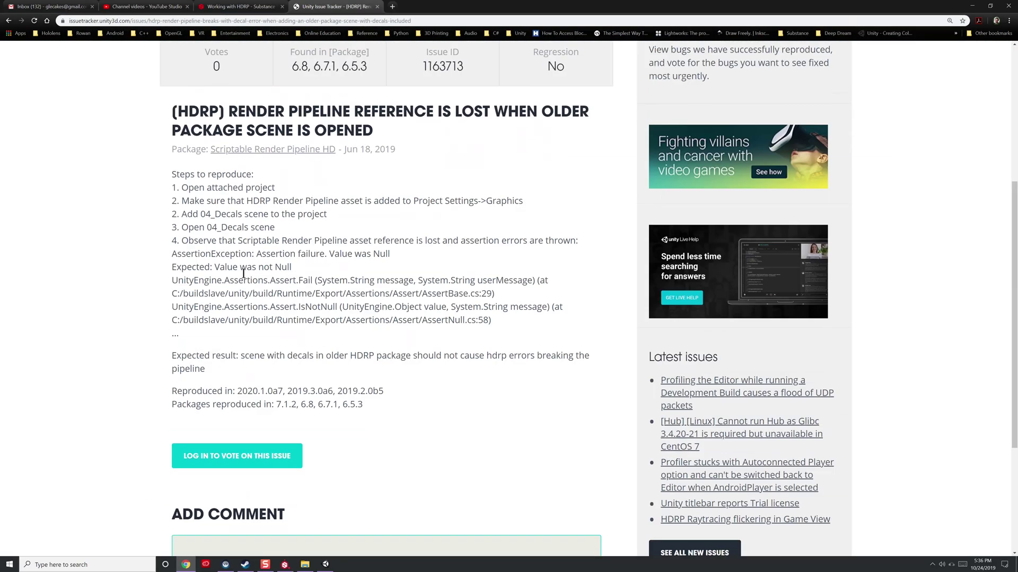
{"action": "key", "text": "alt+Left"}
{"action": "left_click", "coordinate": [196, 336]}
{"action": "scroll", "coordinate": [364, 218], "scroll_direction": "down", "scroll_amount": 6}
{"action": "left_click_drag", "start_coordinate": [412, 192], "coordinate": [372, 266]}
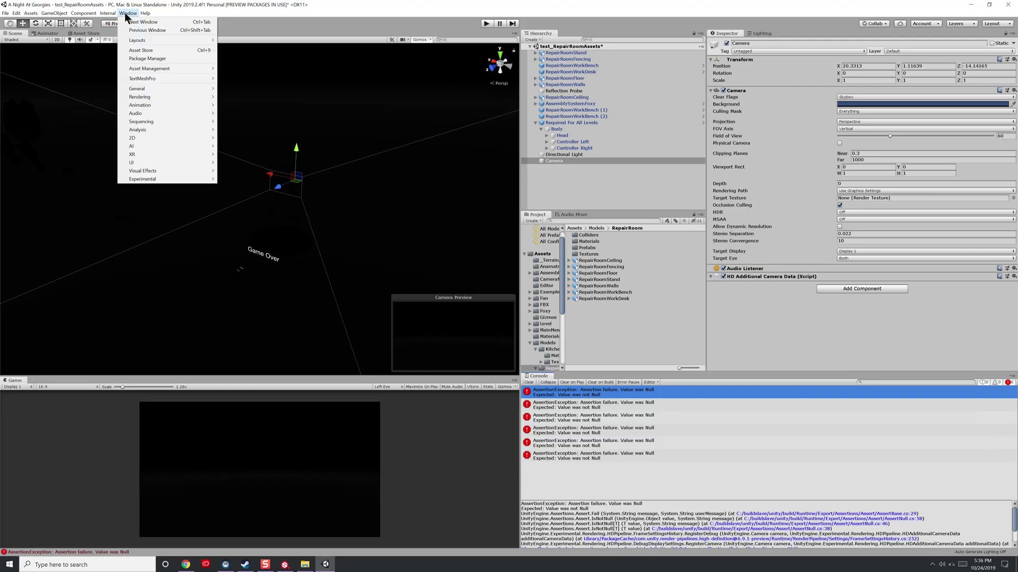
- Import the HDRP additional post-processing samples from the Package Manager and check the console error
{"action": "left_click", "coordinate": [199, 151]}
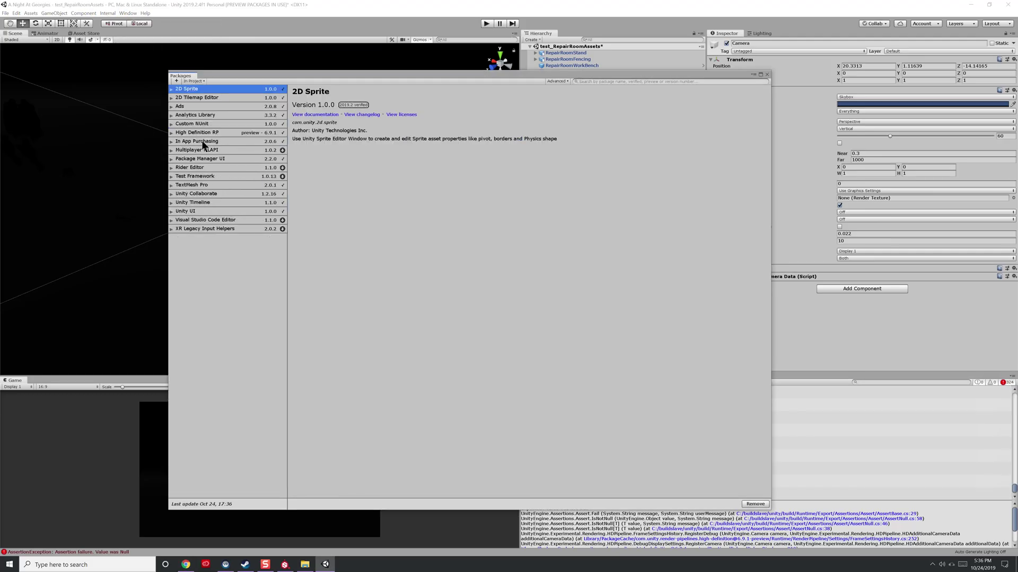
{"action": "left_click", "coordinate": [435, 171]}
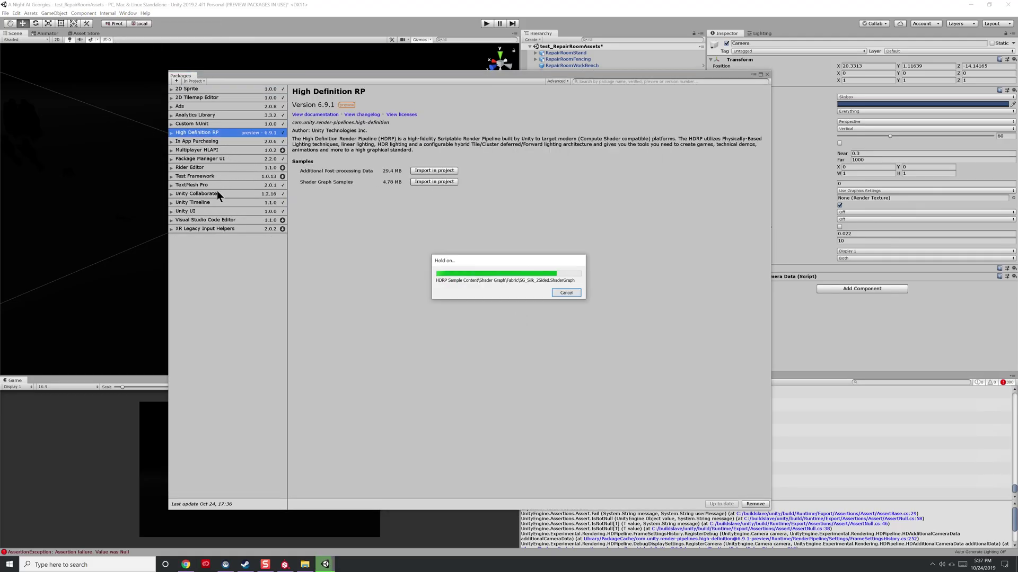
{"action": "left_click", "coordinate": [767, 74]}
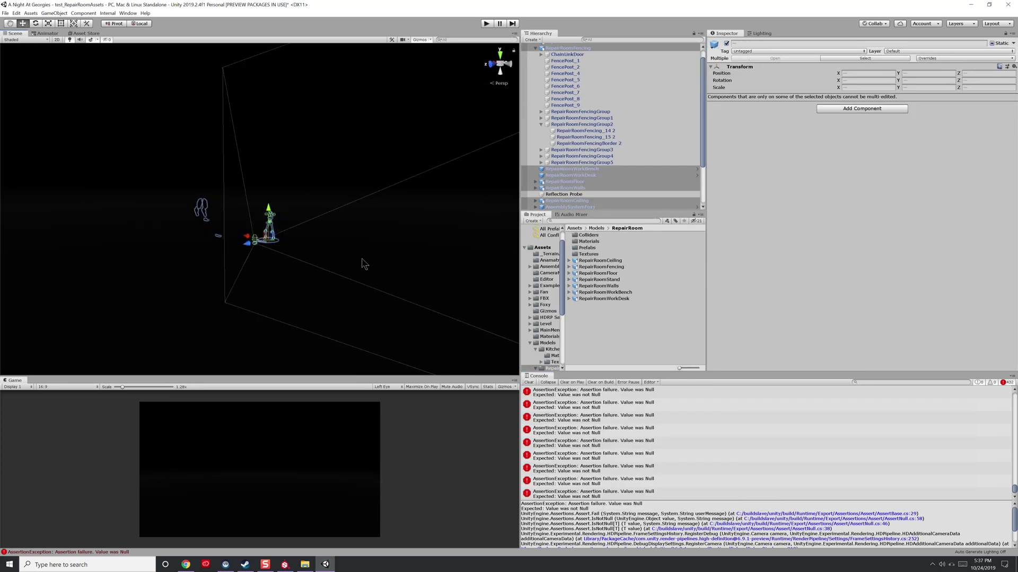
{"action": "left_click", "coordinate": [618, 393]}
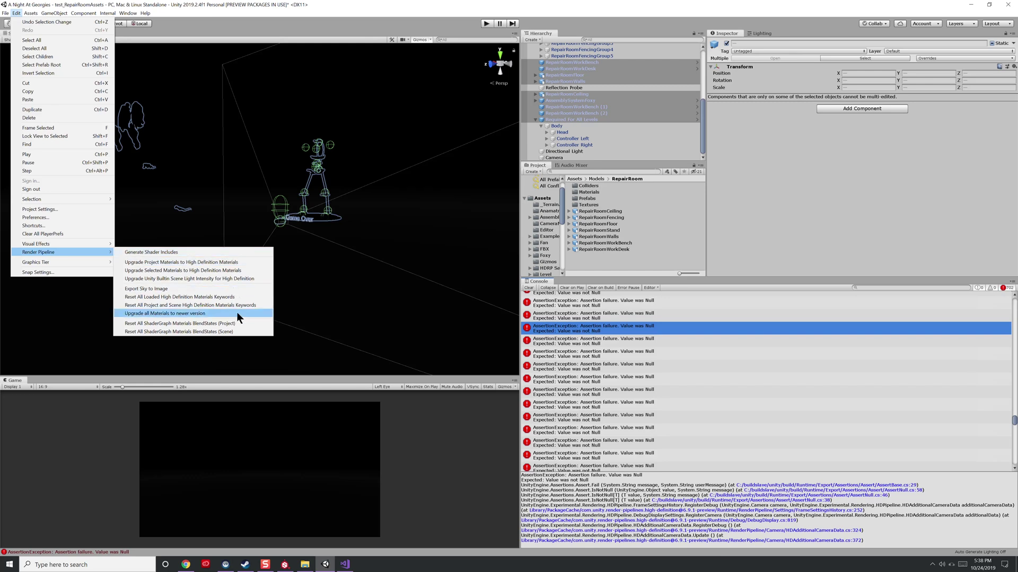
- Upgrade all materials to HDRP, reset material keywords and ShaderGraph blend states, then inspect the stand's shader
{"action": "left_click", "coordinate": [18, 14]}
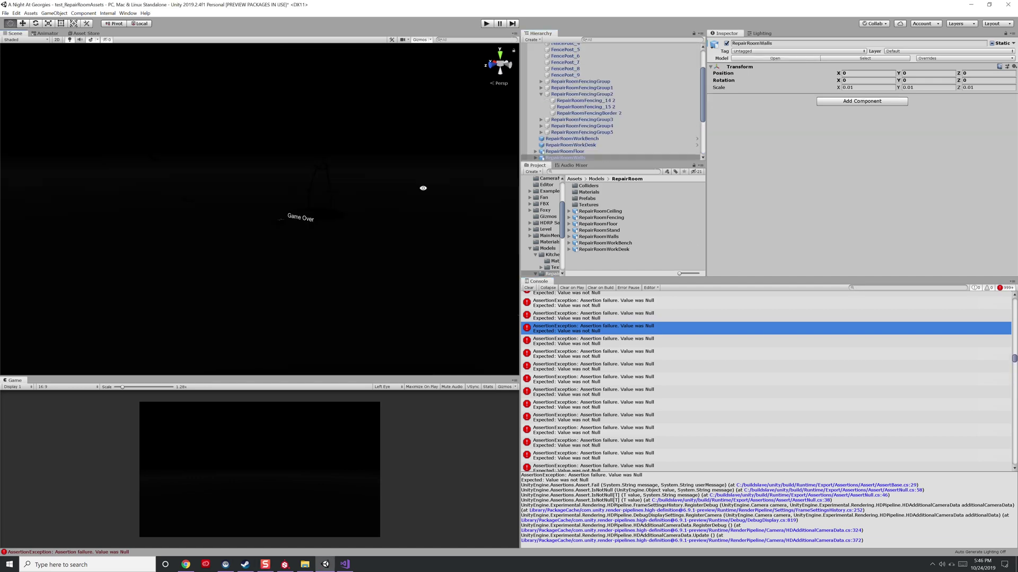
{"action": "left_click", "coordinate": [17, 13]}
{"action": "mouse_move", "coordinate": [63, 251]}
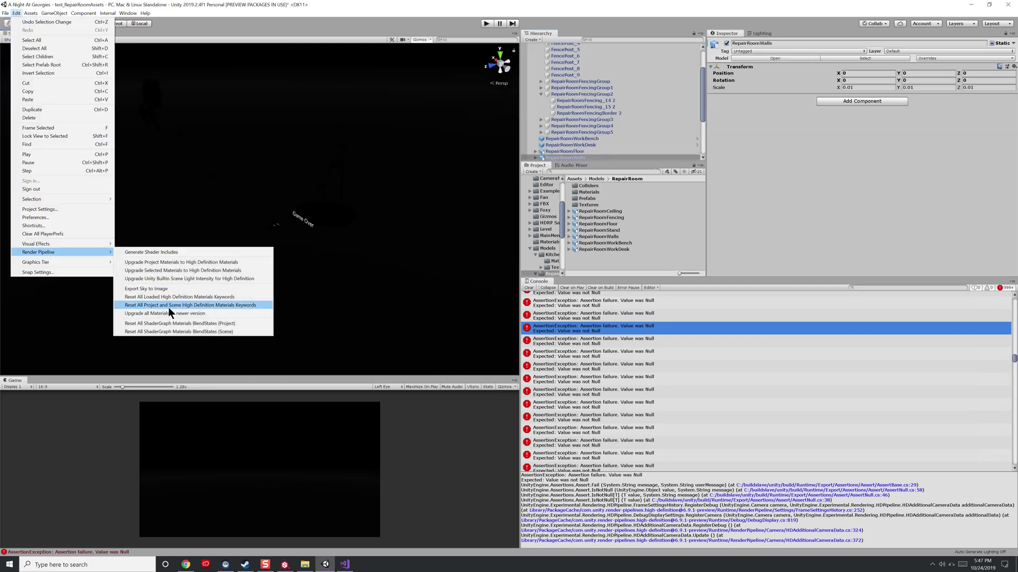
{"action": "left_click", "coordinate": [170, 306]}
{"action": "left_click", "coordinate": [563, 295]}
{"action": "left_click", "coordinate": [16, 13]}
{"action": "left_click", "coordinate": [145, 332]}
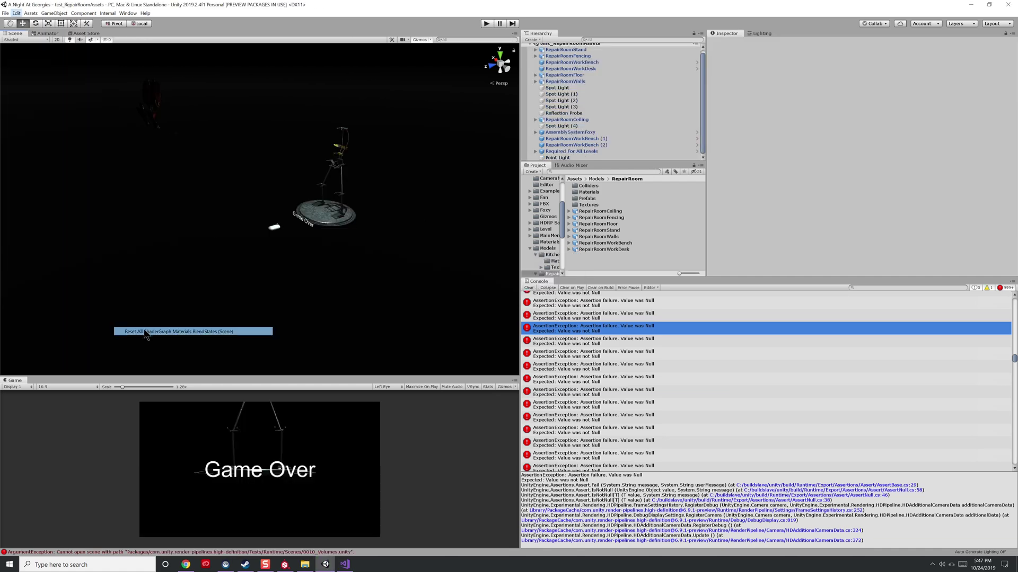
{"action": "left_click", "coordinate": [328, 180]}
{"action": "left_click", "coordinate": [331, 175]}
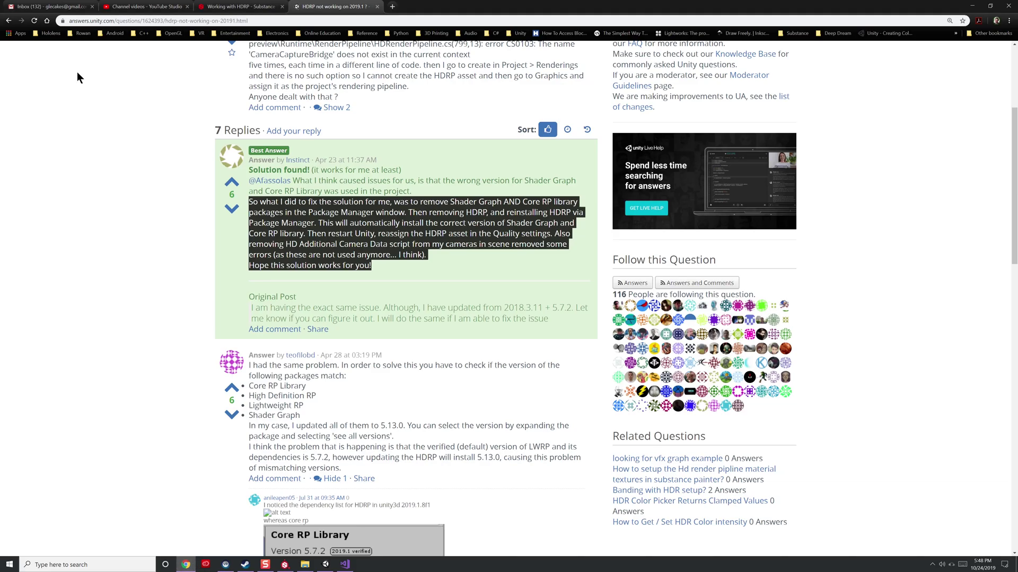
- Search Google for 'unity HDRP lit tesselation shaders all black'
{"action": "left_click", "coordinate": [106, 20]}
{"action": "type", "text": "unity HDRP lit tesselation shaders all black"}
{"action": "key", "text": "Return"}
{"action": "scroll", "coordinate": [397, 265], "scroll_direction": "down", "scroll_amount": 10}
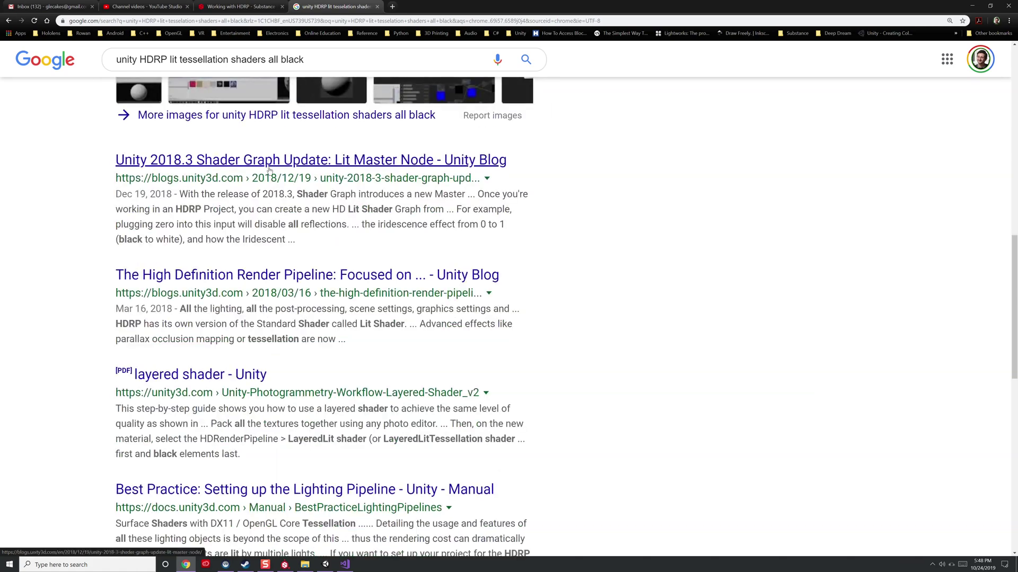
- Refine the search to '...shaders shows all black' and open the Unity lighting pipeline manual result
{"action": "scroll", "coordinate": [397, 265], "scroll_direction": "up", "scroll_amount": 15}
{"action": "left_click", "coordinate": [397, 75]}
{"action": "key", "text": "BackSpace"}
{"action": "key", "text": "BackSpace"}
{"action": "key", "text": "BackSpace"}
{"action": "key", "text": "BackSpace"}
{"action": "key", "text": "BackSpace"}
{"action": "key", "text": "BackSpace"}
{"action": "key", "text": "BackSpace"}
{"action": "key", "text": "BackSpace"}
{"action": "key", "text": "BackSpace"}
{"action": "type", "text": "shows"}
{"action": "left_click", "coordinate": [318, 121]}
{"action": "scroll", "coordinate": [241, 262], "scroll_direction": "down", "scroll_amount": 10}
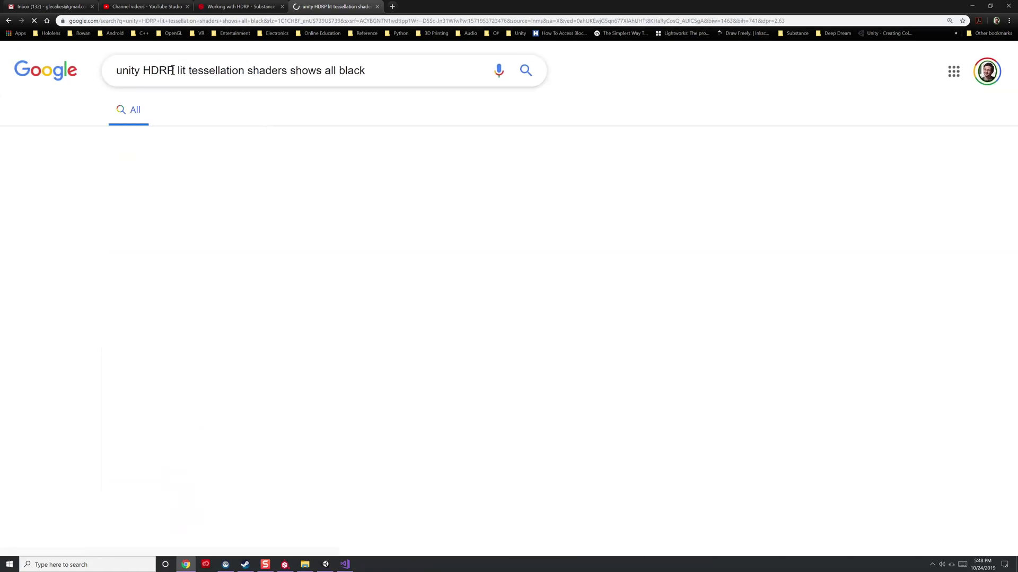
{"action": "left_click_drag", "start_coordinate": [295, 71], "coordinate": [414, 71]}
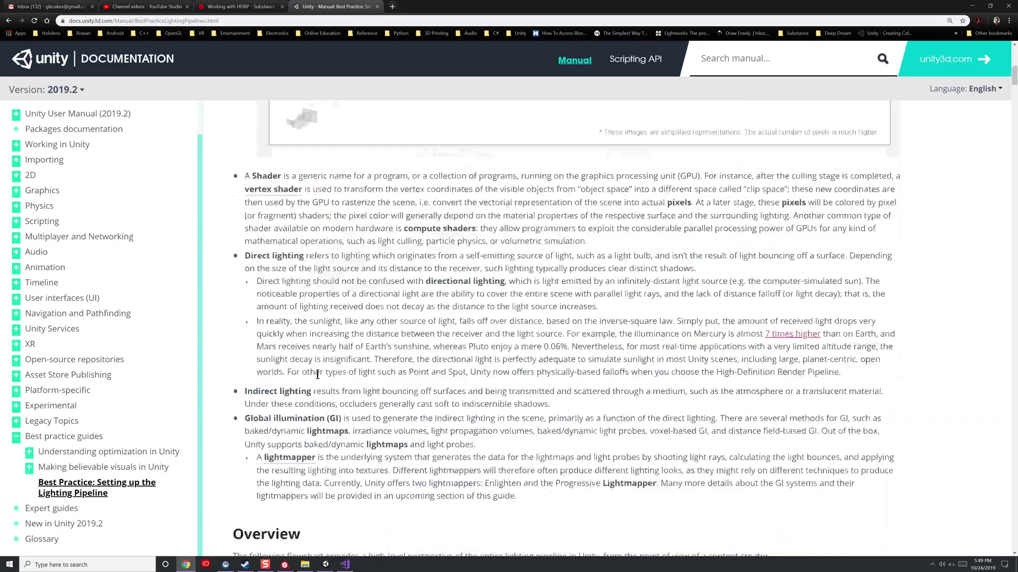
{"action": "scroll", "coordinate": [692, 217], "scroll_direction": "down", "scroll_amount": 10}
{"action": "left_click", "coordinate": [326, 564]}
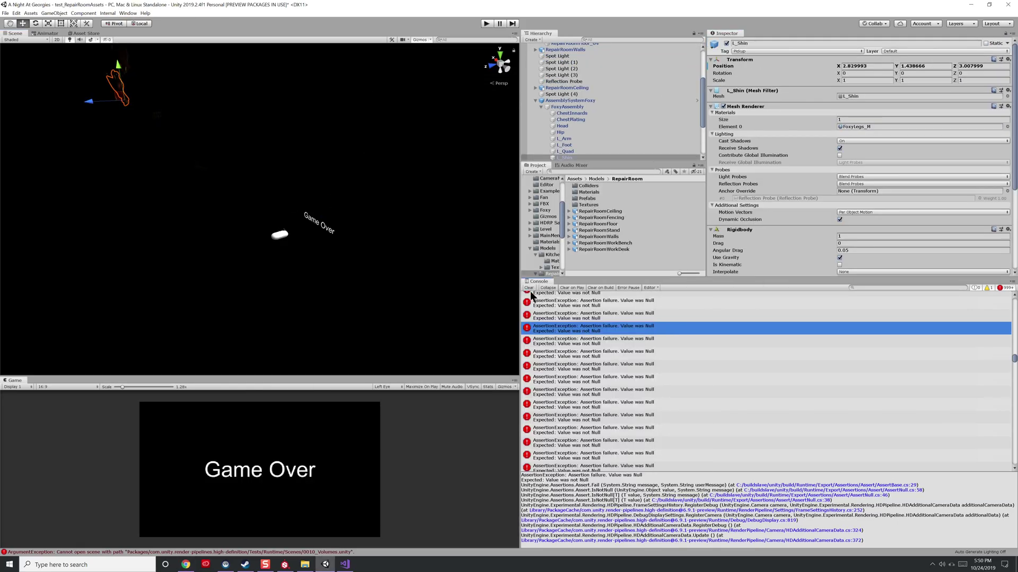
- Clear the Unity console, check the VFX resources warning, and add a new Camera to the scene
{"action": "left_click", "coordinate": [528, 288]}
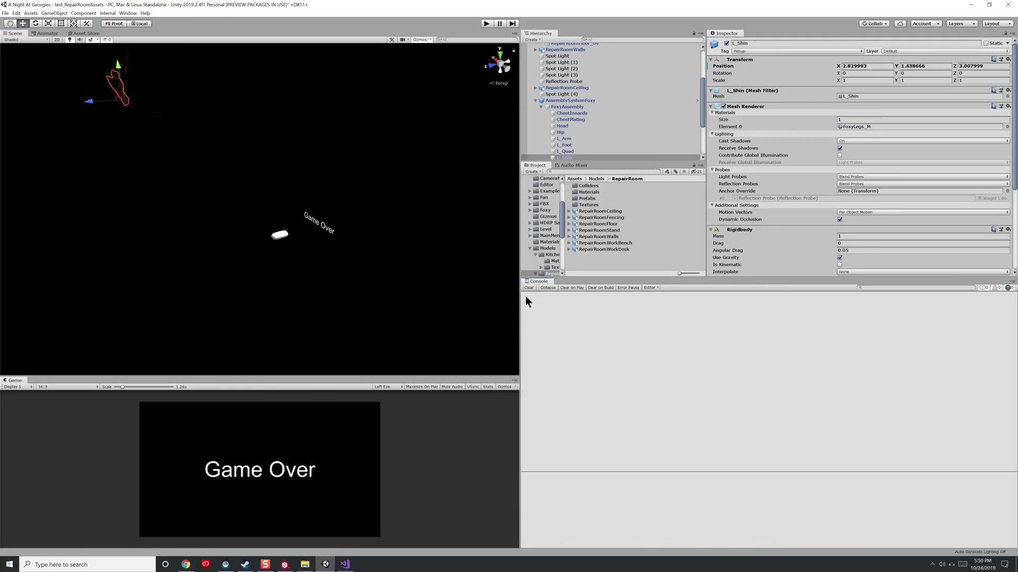
{"action": "left_click", "coordinate": [128, 13]}
{"action": "mouse_move", "coordinate": [17, 13]}
{"action": "mouse_move", "coordinate": [82, 245]}
{"action": "left_click", "coordinate": [626, 302]}
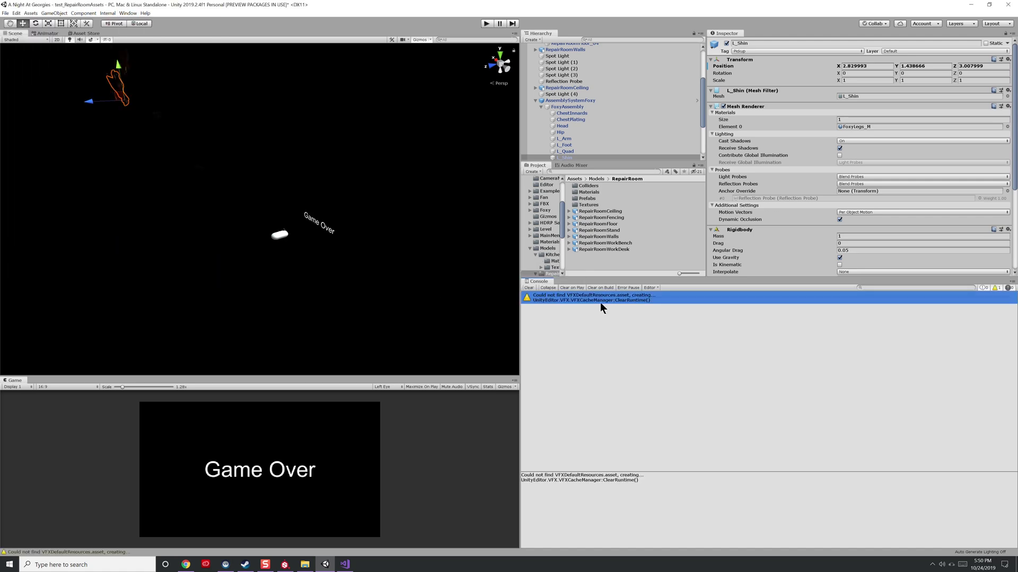
{"action": "left_click", "coordinate": [611, 142]}
{"action": "left_click", "coordinate": [54, 13]}
{"action": "left_click", "coordinate": [39, 101]}
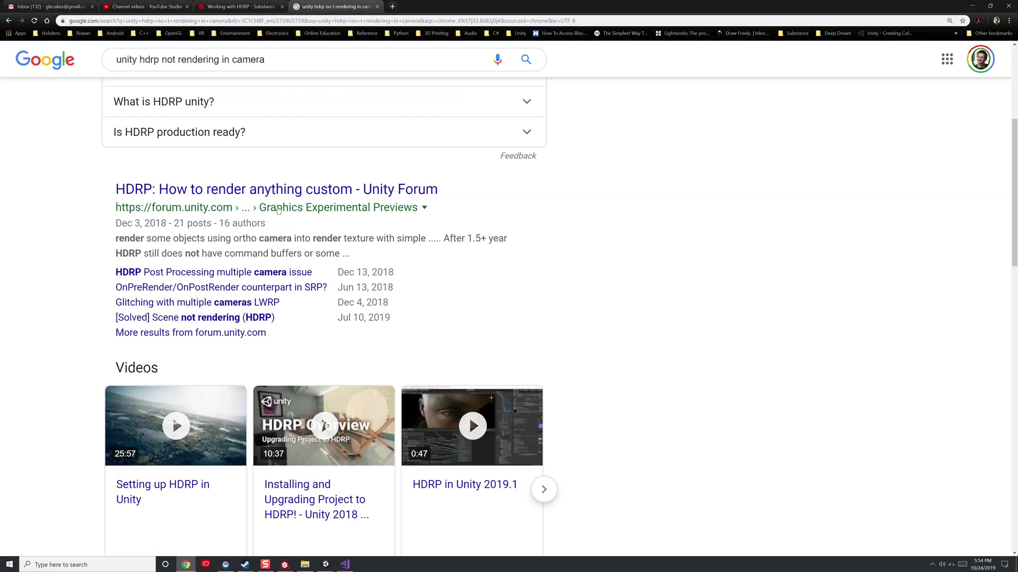
- Open the Reddit thread about DrawMesh and highlight its workaround paragraph
{"action": "scroll", "coordinate": [274, 289], "scroll_direction": "down", "scroll_amount": 8}
{"action": "left_click", "coordinate": [274, 286]}
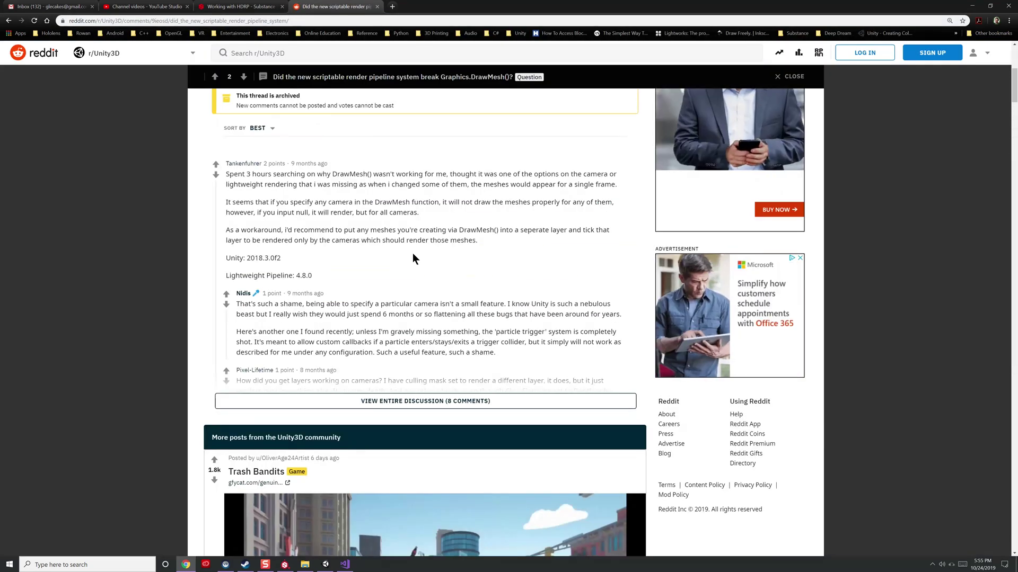
{"action": "triple_click", "coordinate": [334, 232]}
{"action": "scroll", "coordinate": [352, 295], "scroll_direction": "down", "scroll_amount": 3}
{"action": "left_click_drag", "start_coordinate": [610, 221], "coordinate": [236, 212]}
{"action": "key", "text": "alt+Tab"}
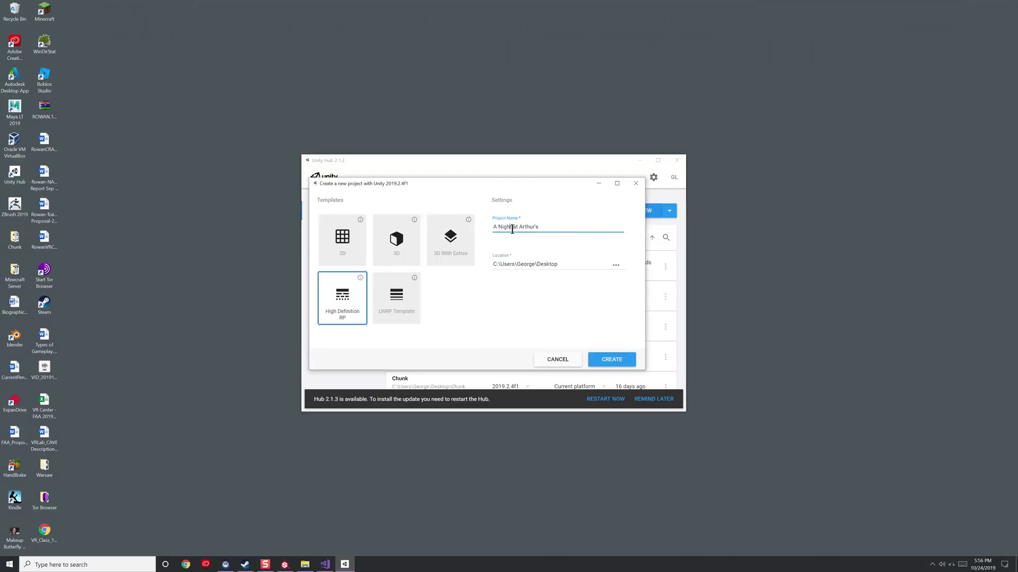
- Browse to the Desktop folder as the new High Definition RP project's location and confirm it
{"action": "left_click", "coordinate": [615, 265]}
{"action": "double_click", "coordinate": [234, 299]}
{"action": "left_click", "coordinate": [370, 401]}
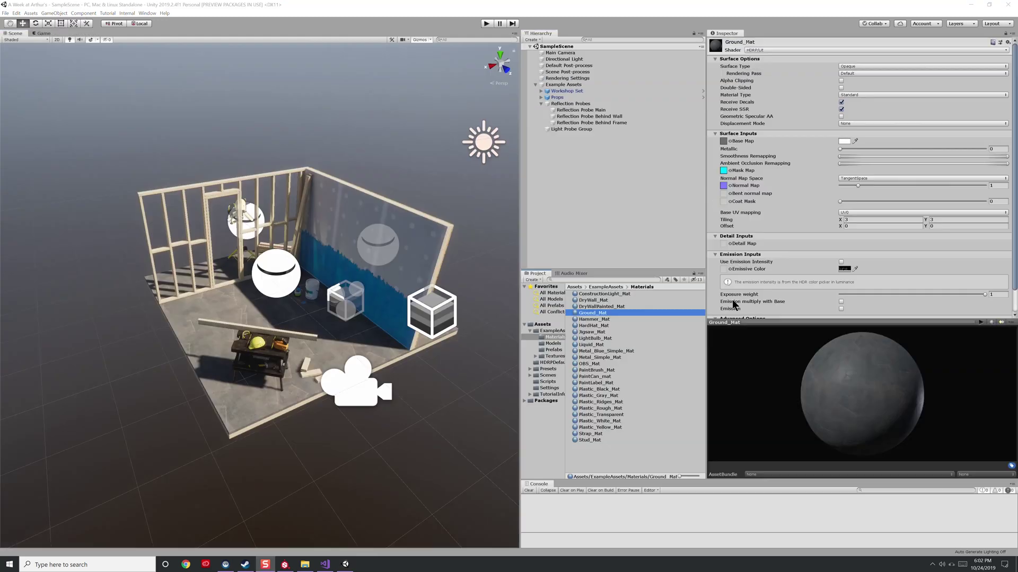
- Open ExampleAssets > Materials, step through example materials like Jigsaw_Mat, then right-click the ExampleAssets folder
{"action": "left_click", "coordinate": [638, 332]}
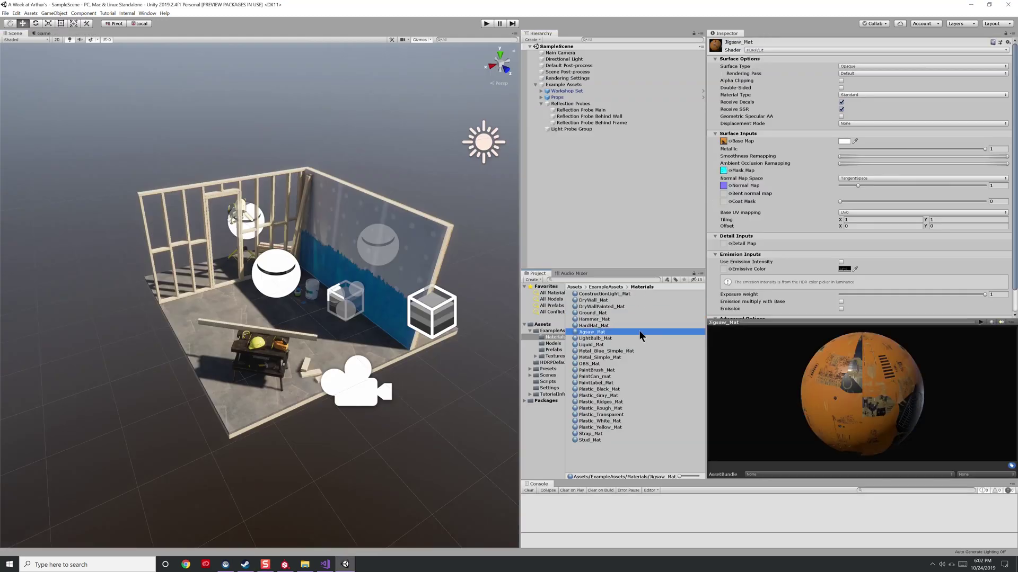
{"action": "key", "text": "Down"}
{"action": "key", "text": "Down"}
{"action": "key", "text": "Down"}
{"action": "key", "text": "Down"}
{"action": "key", "text": "Down"}
{"action": "key", "text": "Down"}
{"action": "key", "text": "Down"}
{"action": "key", "text": "Down"}
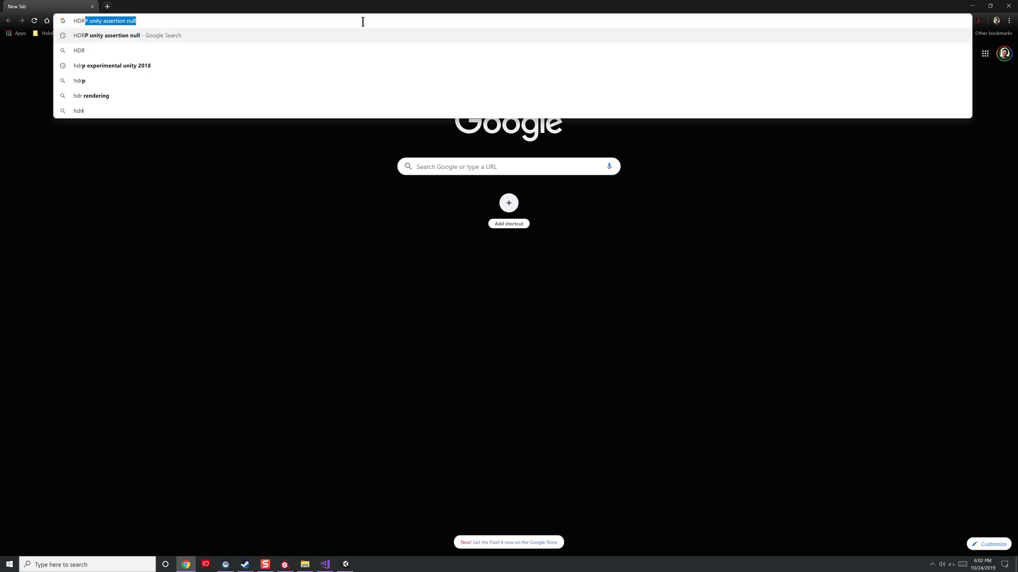
{"action": "key", "text": "Return"}
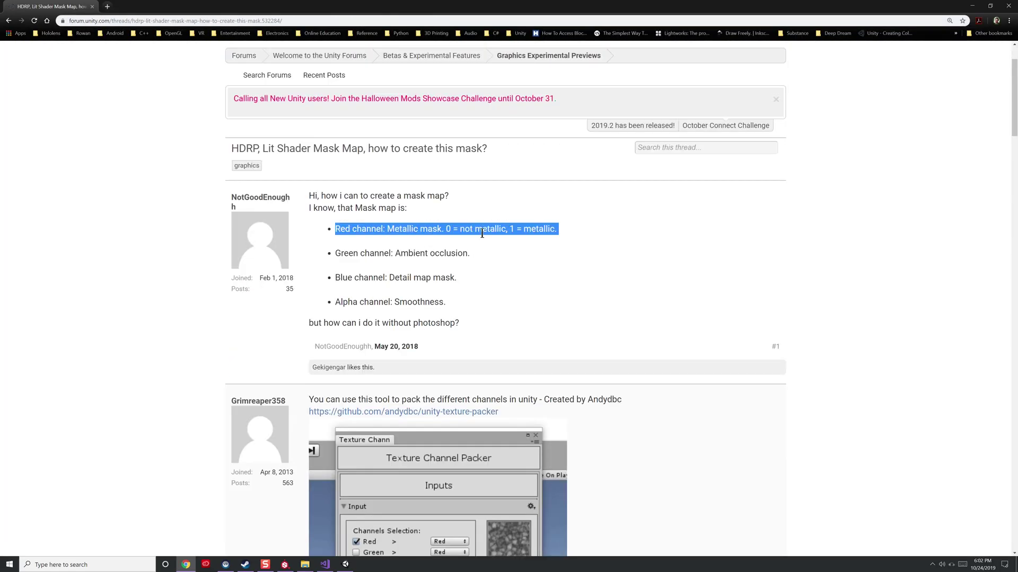
{"action": "scroll", "coordinate": [450, 217], "scroll_direction": "down", "scroll_amount": 2}
{"action": "left_click_drag", "start_coordinate": [335, 198], "coordinate": [458, 199]}
{"action": "scroll", "coordinate": [450, 219], "scroll_direction": "down", "scroll_amount": 4}
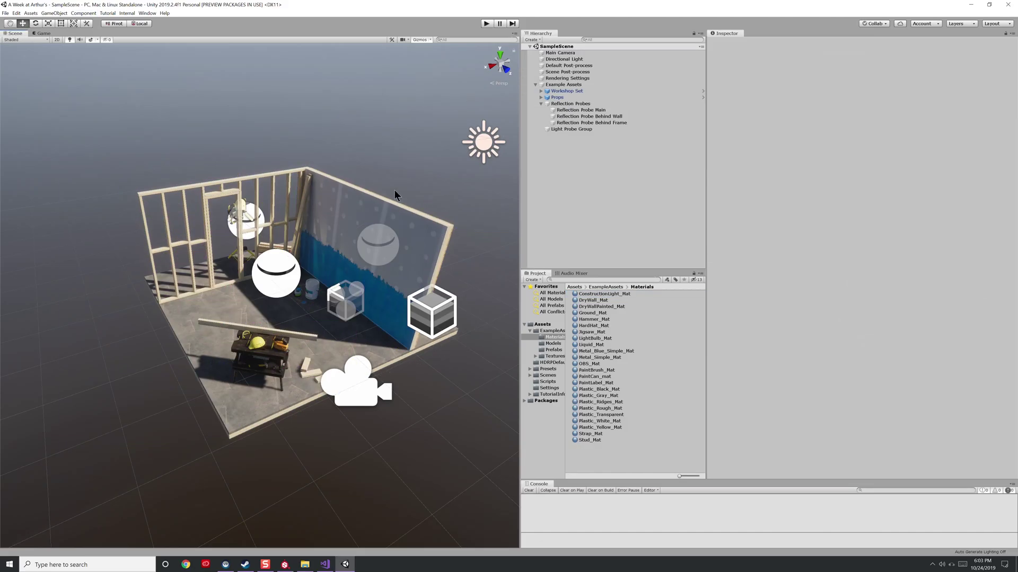
{"action": "right_click", "coordinate": [552, 330]}
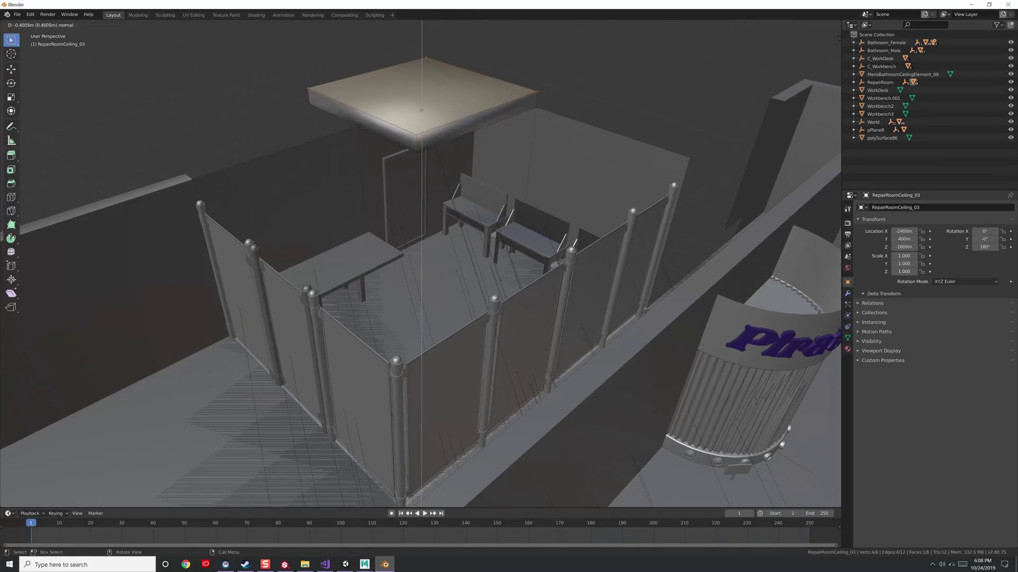
- Move RepairRoomCeiling_03's top face down 0.8m, select the whole mesh and turn on X-ray
{"action": "key", "text": "Escape"}
{"action": "key", "text": "alt+a"}
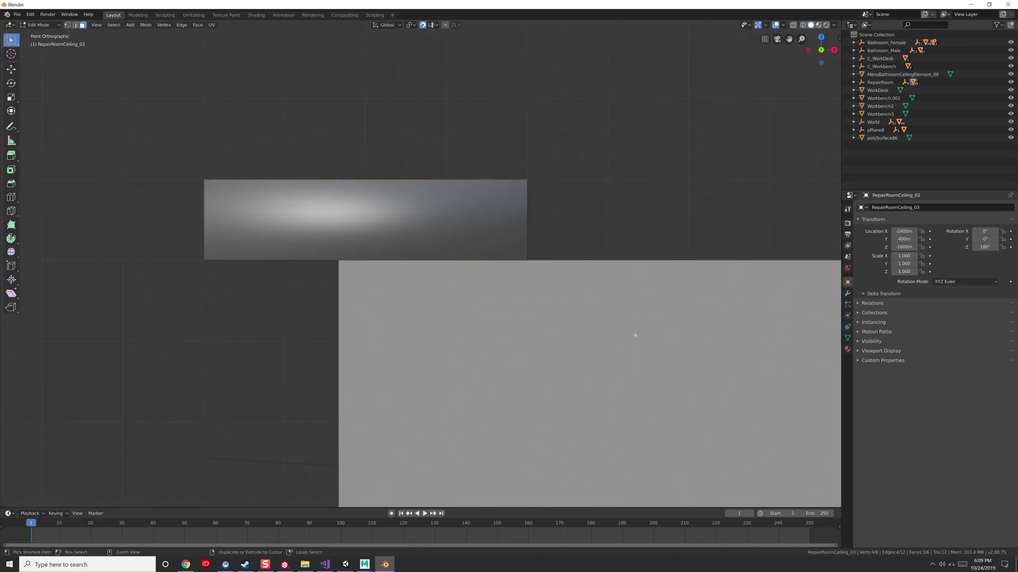
{"action": "key", "text": "g"}
{"action": "middle_click_drag", "start_coordinate": [544, 204], "coordinate": [620, 281]}
{"action": "key", "text": "a"}
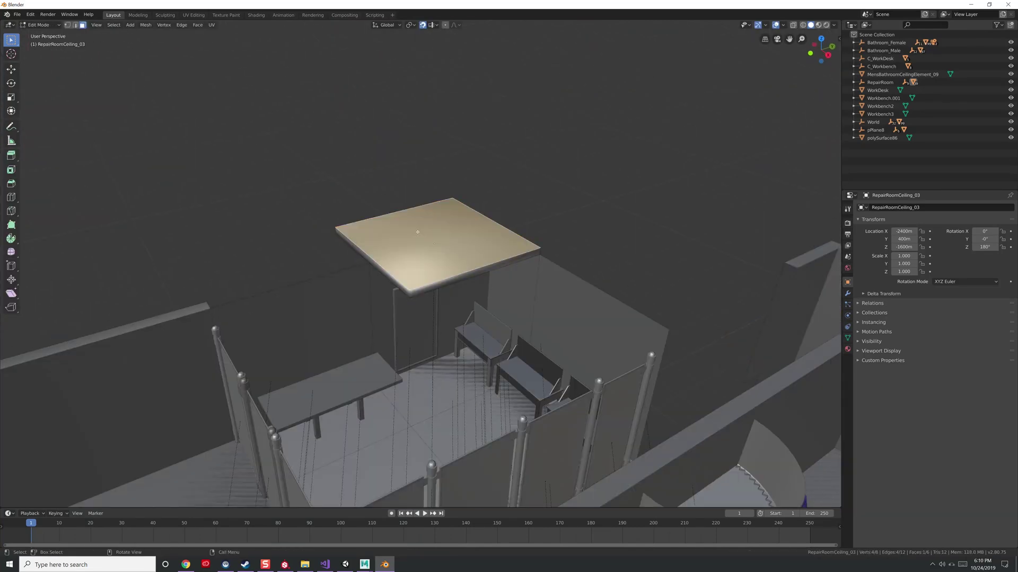
{"action": "key", "text": "alt+z"}
{"action": "left_click", "coordinate": [145, 25]}
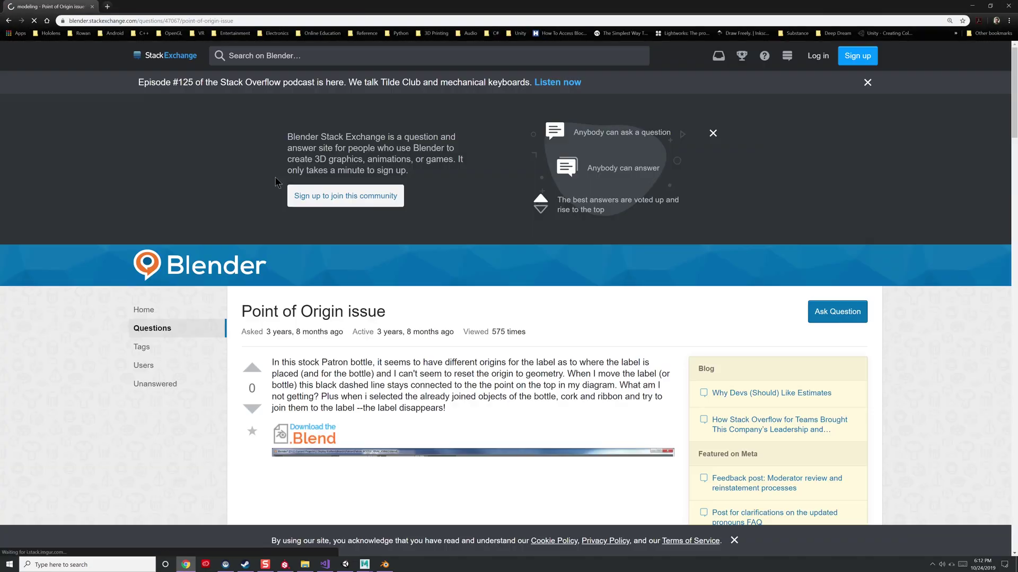
- Read the Set Origin answer, snap the 3D cursor to the tile's centre, and show the N sidebar
{"action": "scroll", "coordinate": [374, 148], "scroll_direction": "down", "scroll_amount": 8}
{"action": "scroll", "coordinate": [373, 148], "scroll_direction": "down", "scroll_amount": 7}
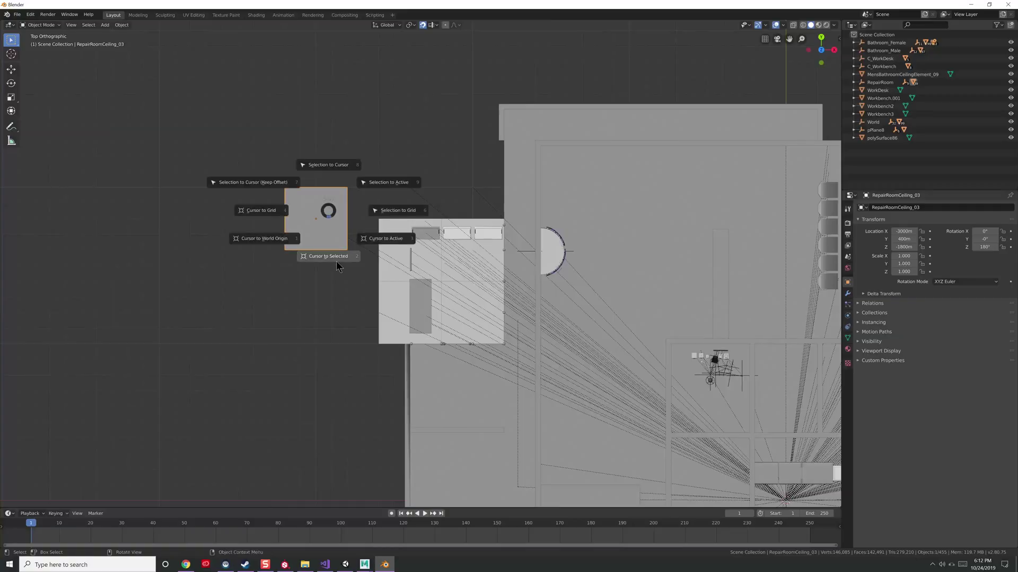
{"action": "left_click", "coordinate": [336, 261]}
{"action": "key", "text": "shift+s"}
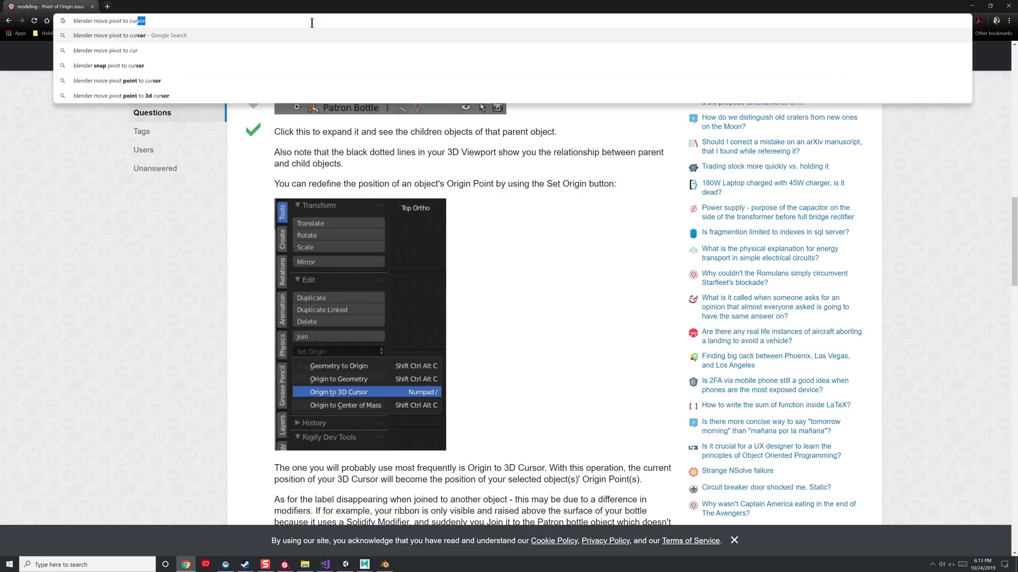
{"action": "scroll", "coordinate": [468, 183], "scroll_direction": "down", "scroll_amount": 5}
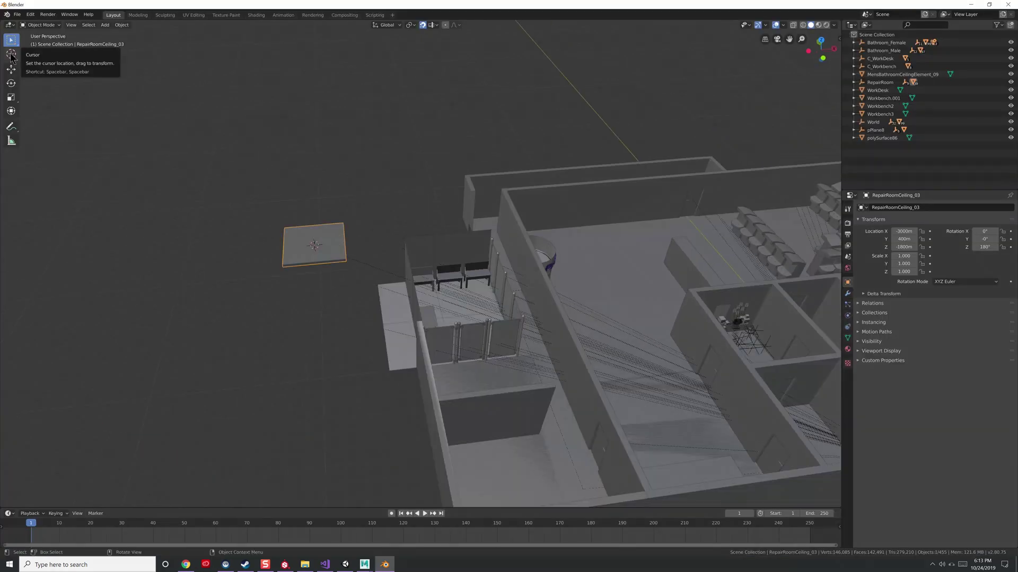
{"action": "key", "text": "n"}
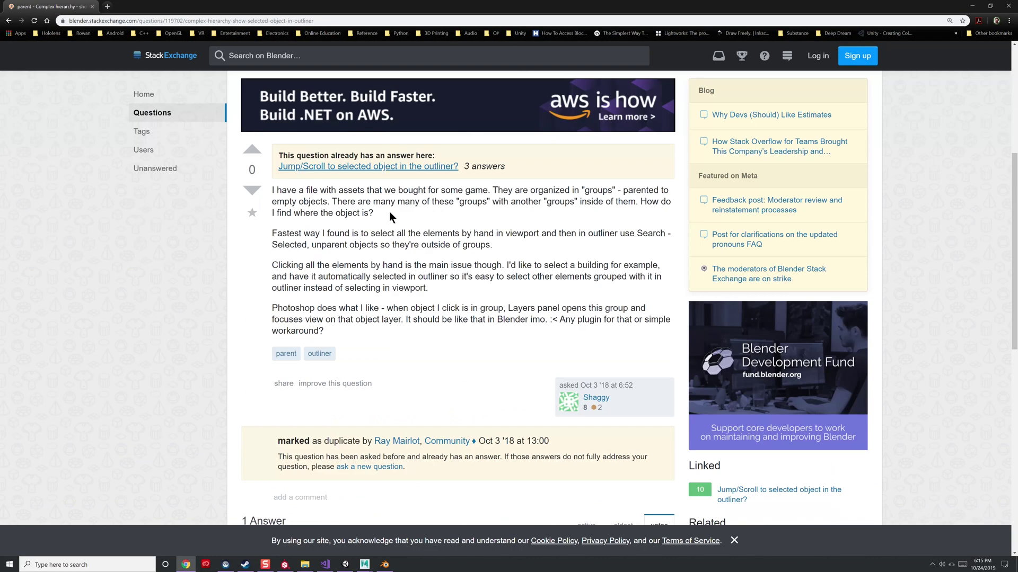
{"action": "scroll", "coordinate": [361, 257], "scroll_direction": "down", "scroll_amount": 3}
{"action": "scroll", "coordinate": [362, 257], "scroll_direction": "down", "scroll_amount": 5}
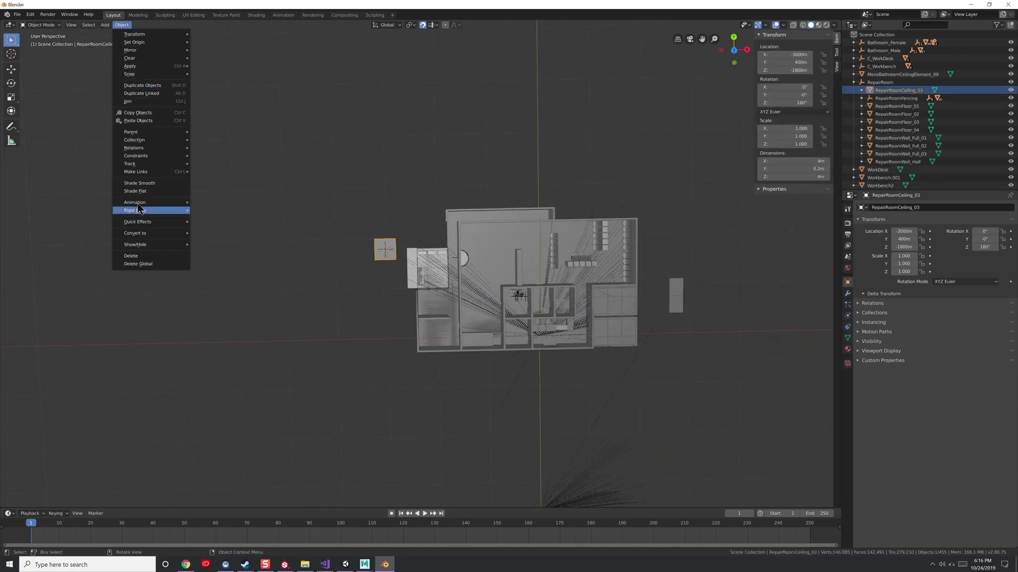
- Clear the parent from the four Ceiling_4x4 tiles
{"action": "left_click", "coordinate": [233, 241]}
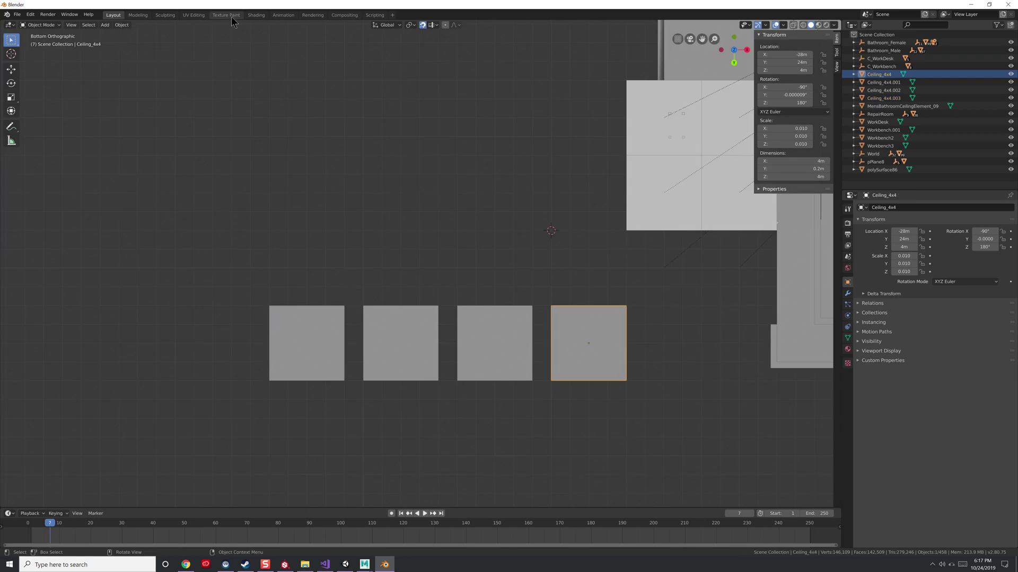
{"action": "left_click", "coordinate": [194, 15]}
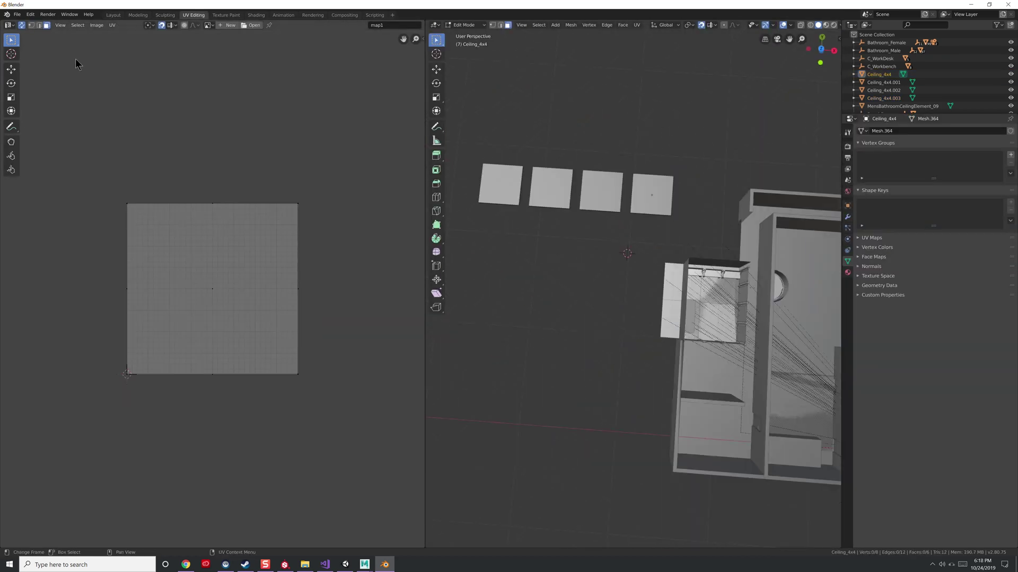
{"action": "scroll", "coordinate": [307, 370], "scroll_direction": "up", "scroll_amount": 2}
- Box-select all four ceiling tiles and set the save folder path to E:\Youtube\ in Save As
{"action": "key", "text": "b"}
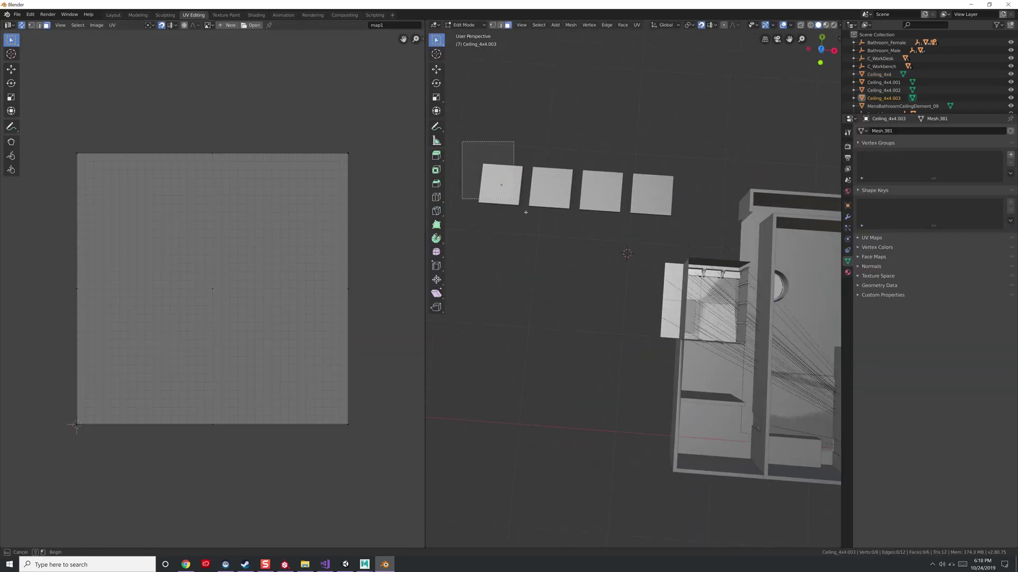
{"action": "left_click_drag", "start_coordinate": [525, 212], "coordinate": [546, 187]}
{"action": "left_click_drag", "start_coordinate": [463, 122], "coordinate": [684, 204]}
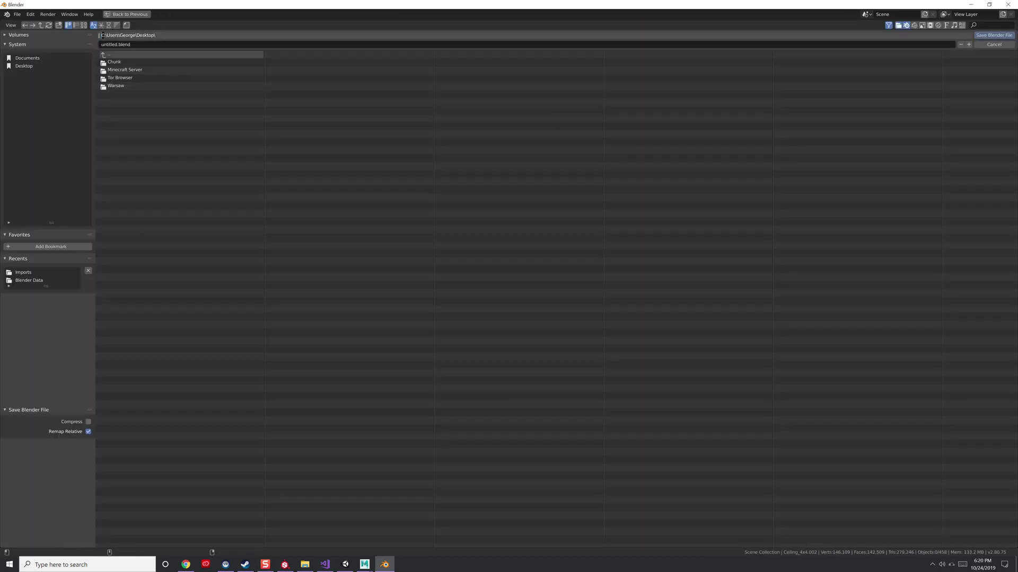
{"action": "type", "text": ":\\Youtube\\"}
{"action": "key", "text": "Return"}
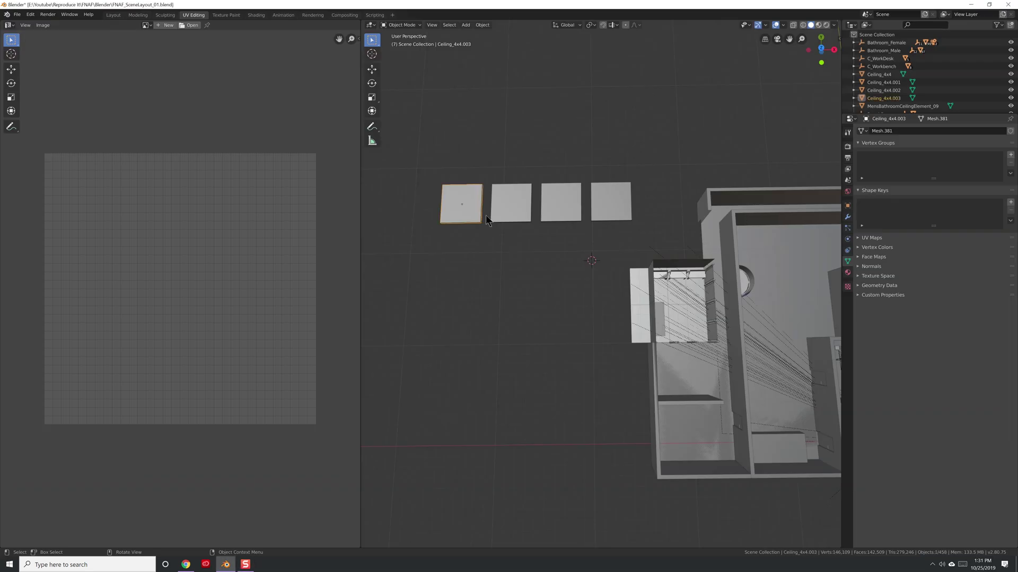
- Resize the first ceiling tile by moving its bottom edge in Edit Mode
{"action": "key", "text": "KP_Decimal"}
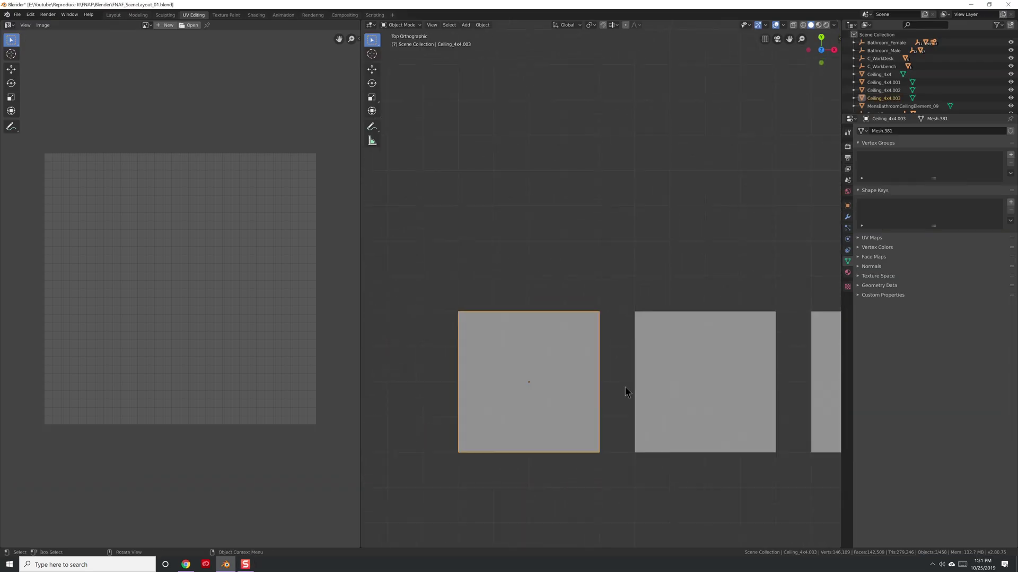
{"action": "middle_click_drag", "start_coordinate": [730, 368], "coordinate": [651, 354], "text": "shift"}
{"action": "right_click", "coordinate": [557, 378]}
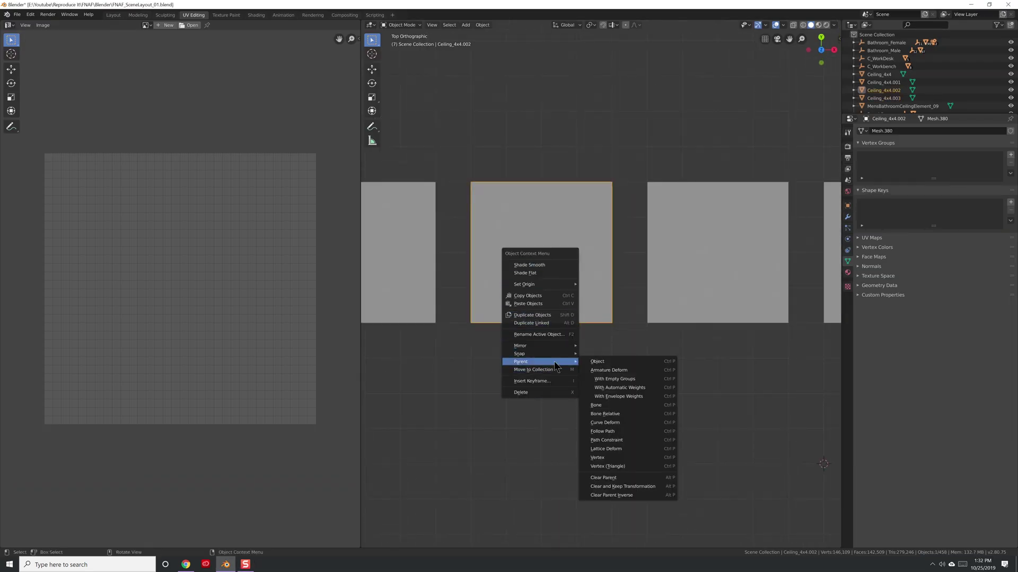
{"action": "key", "text": "Tab"}
{"action": "right_click", "coordinate": [535, 268]}
{"action": "left_click", "coordinate": [567, 279]}
{"action": "key", "text": "2"}
{"action": "key", "text": "alt+z"}
{"action": "left_click", "coordinate": [611, 330]}
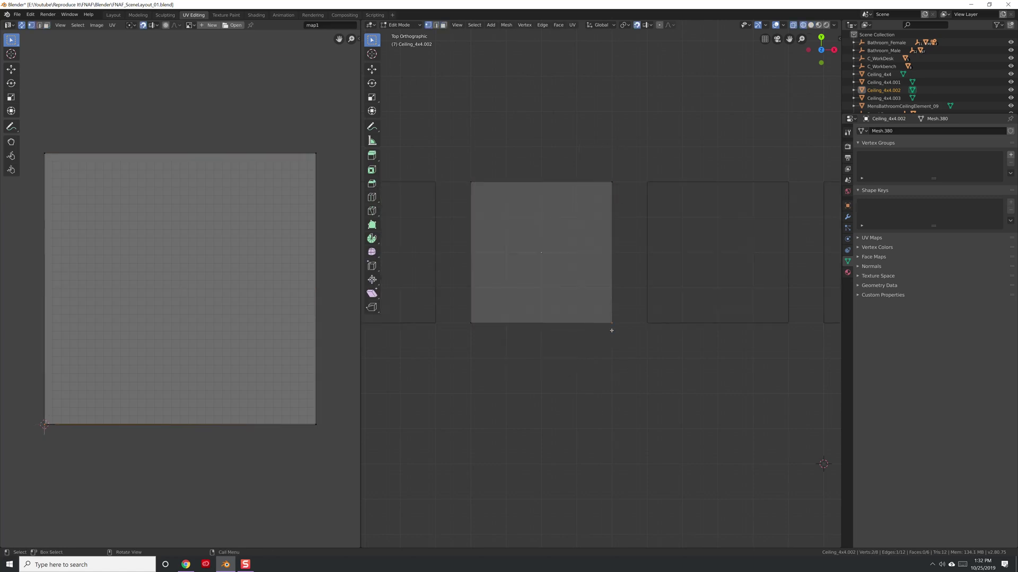
{"action": "left_click", "coordinate": [490, 315]}
{"action": "middle_click_drag", "start_coordinate": [490, 316], "coordinate": [642, 390]}
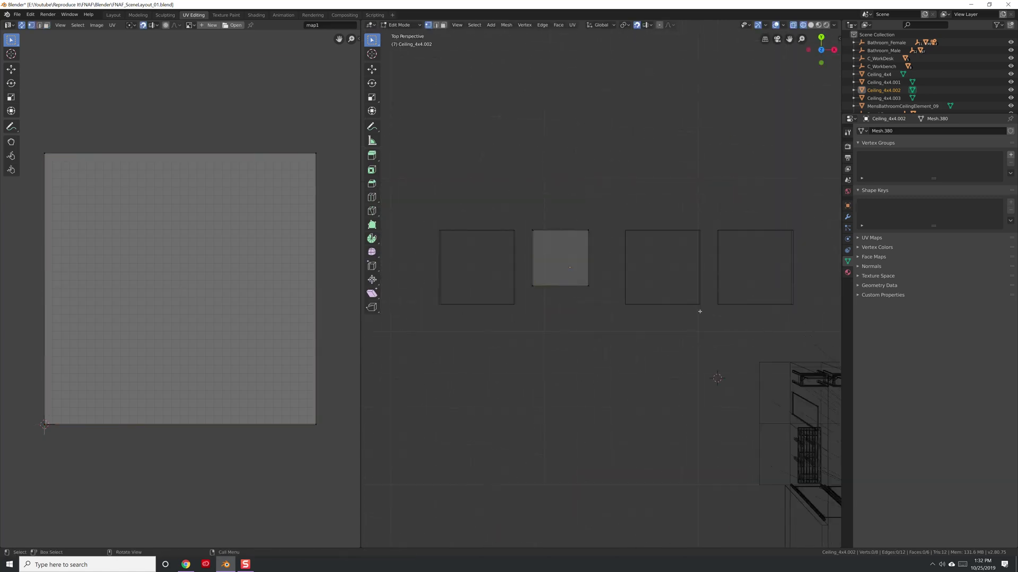
{"action": "key", "text": "Tab"}
{"action": "key", "text": "KP_Decimal"}
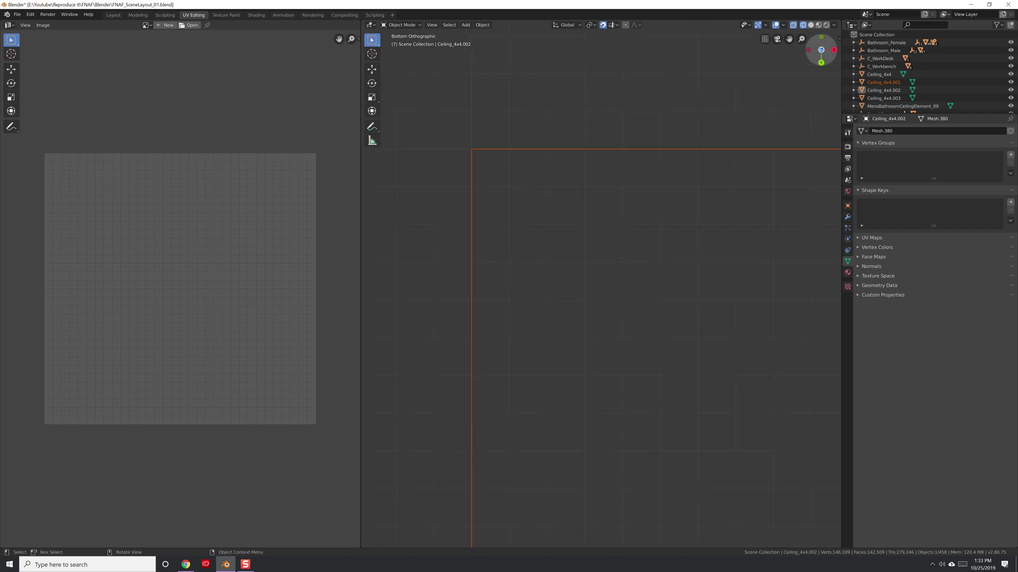
- Resize the right-hand Ceiling_4x4 tile by moving its vertices from top view
{"action": "key", "text": "Tab"}
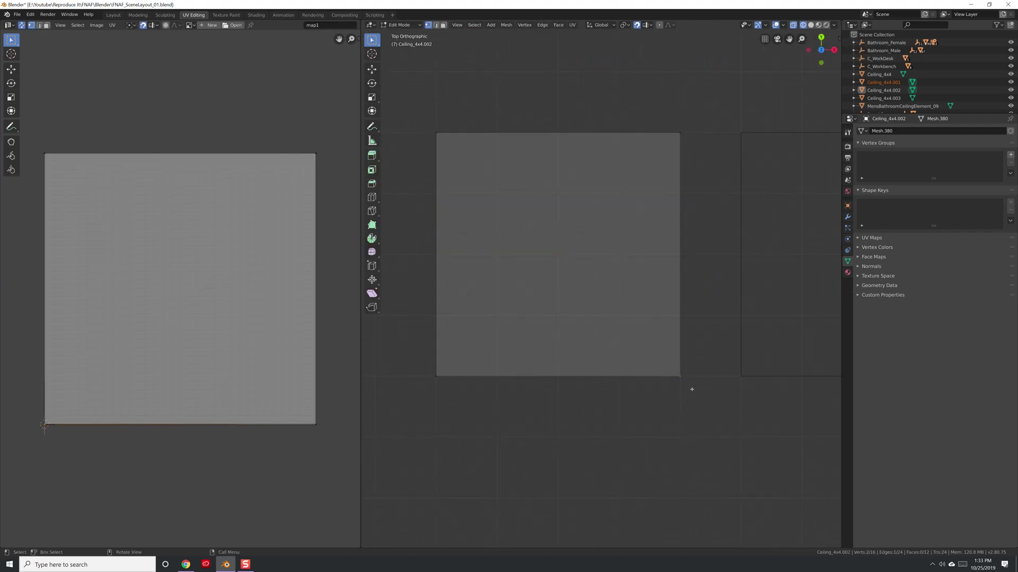
{"action": "middle_click_drag", "start_coordinate": [691, 389], "coordinate": [636, 371]}
{"action": "key", "text": "KP_7"}
{"action": "scroll", "coordinate": [565, 354], "scroll_direction": "down", "scroll_amount": 3}
{"action": "left_click", "coordinate": [665, 234]}
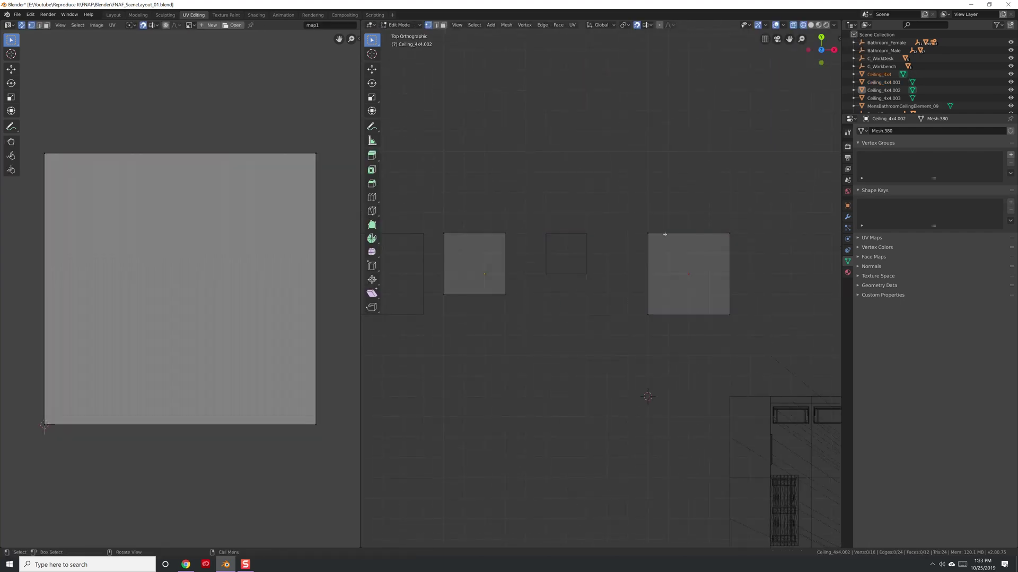
{"action": "key", "text": "Escape"}
{"action": "key", "text": "Tab"}
- Move all other scene objects into Collection 1 in the Outliner and hide it
{"action": "scroll", "coordinate": [618, 309], "scroll_direction": "down", "scroll_amount": 4}
{"action": "middle_click_drag", "start_coordinate": [618, 309], "coordinate": [634, 295]}
{"action": "left_click_drag", "start_coordinate": [927, 114], "coordinate": [928, 342]}
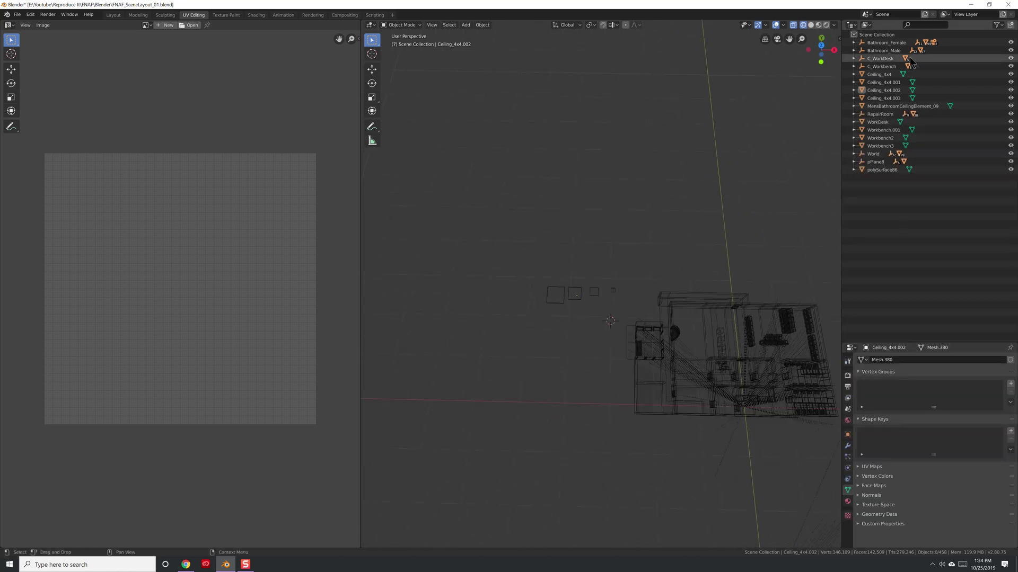
{"action": "scroll", "coordinate": [880, 52], "scroll_direction": "up", "scroll_amount": 1}
{"action": "left_click_drag", "start_coordinate": [876, 181], "coordinate": [889, 47]}
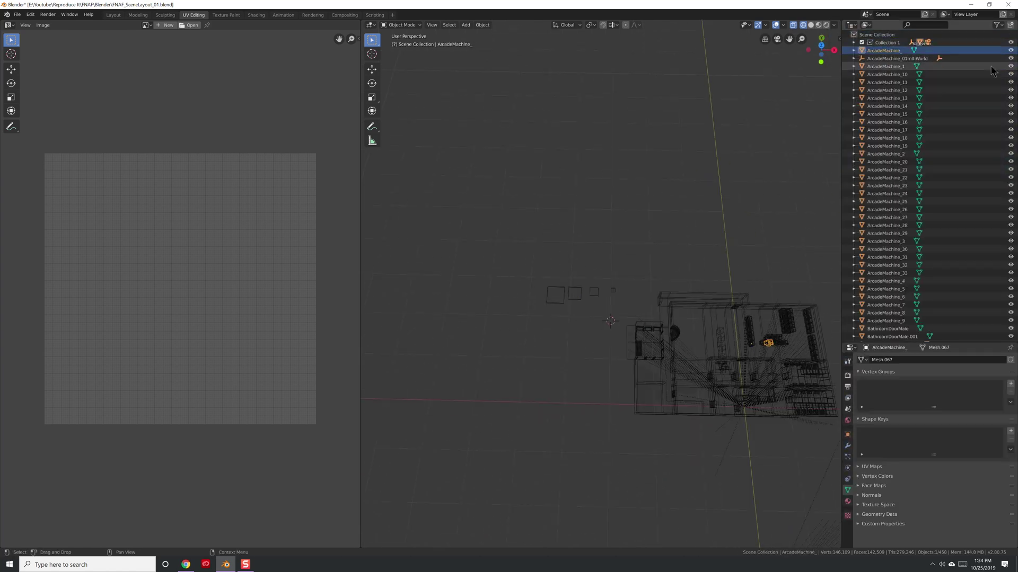
{"action": "scroll", "coordinate": [903, 269], "scroll_direction": "down", "scroll_amount": 10}
{"action": "left_click_drag", "start_coordinate": [902, 269], "coordinate": [901, 197]}
{"action": "scroll", "coordinate": [901, 197], "scroll_direction": "up", "scroll_amount": 20}
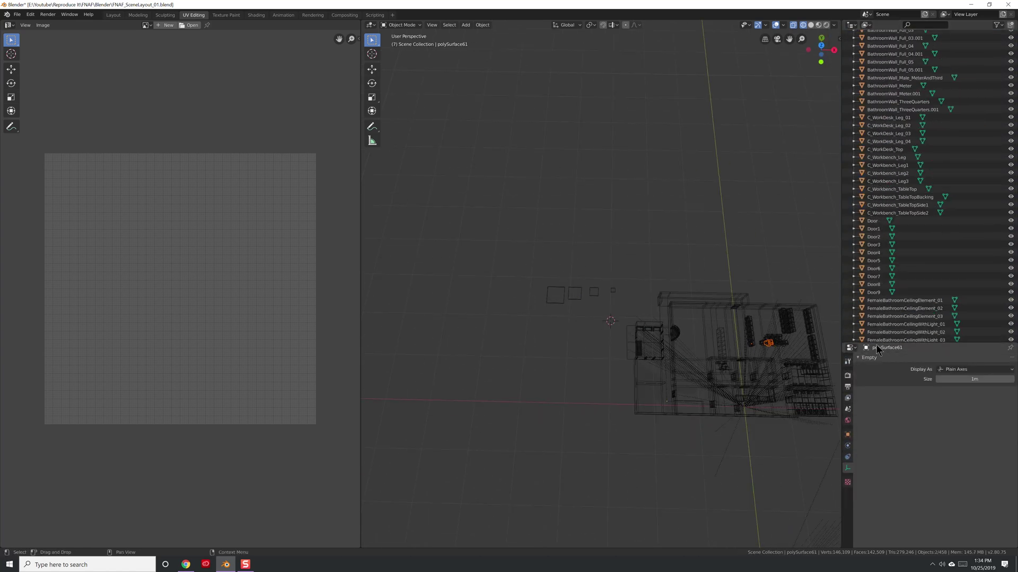
{"action": "left_click", "coordinate": [883, 50]}
{"action": "scroll", "coordinate": [889, 134], "scroll_direction": "down", "scroll_amount": 10}
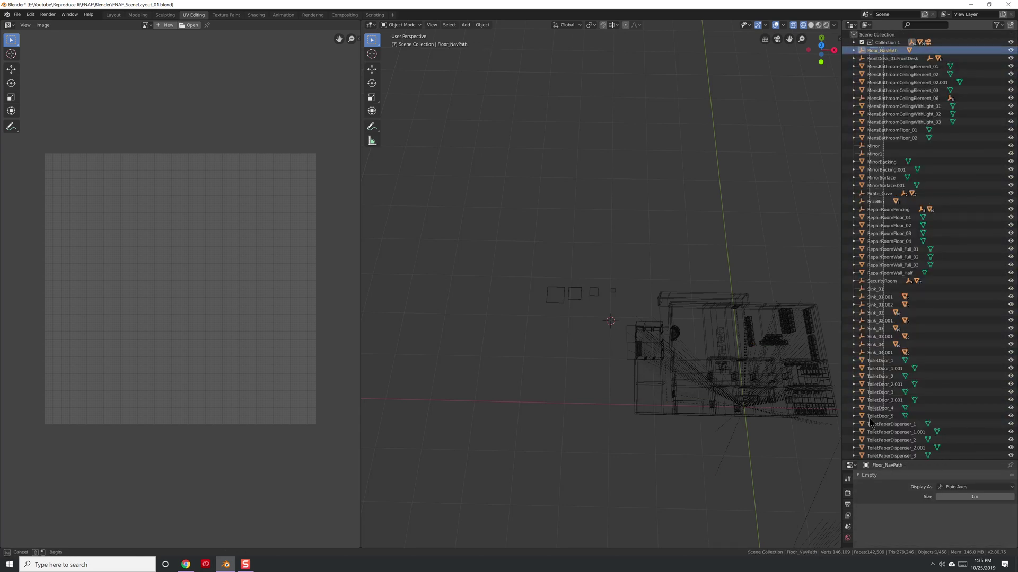
{"action": "left_click_drag", "start_coordinate": [869, 417], "coordinate": [882, 44]}
{"action": "left_click", "coordinate": [878, 74]}
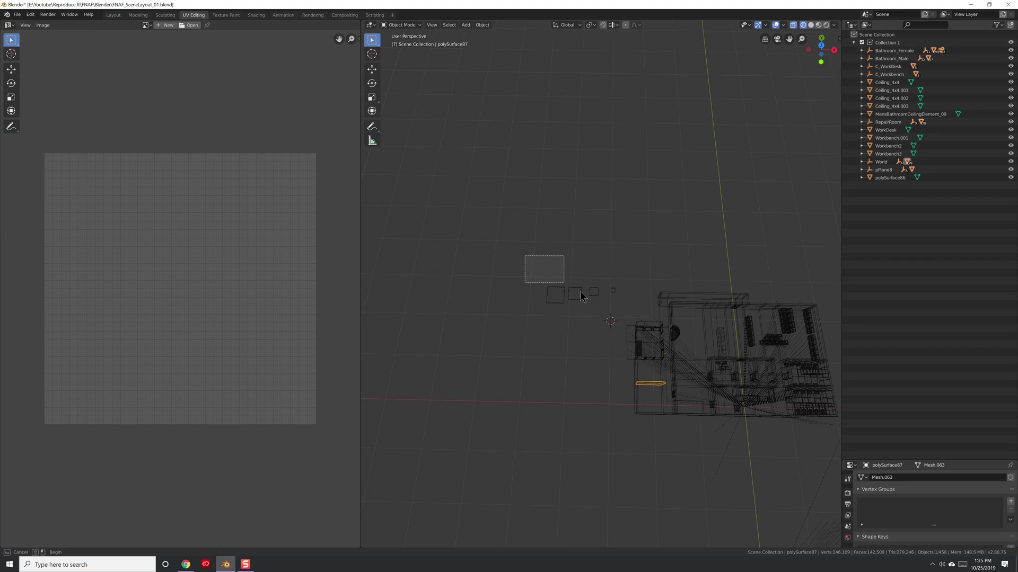
{"action": "left_click", "coordinate": [862, 43]}
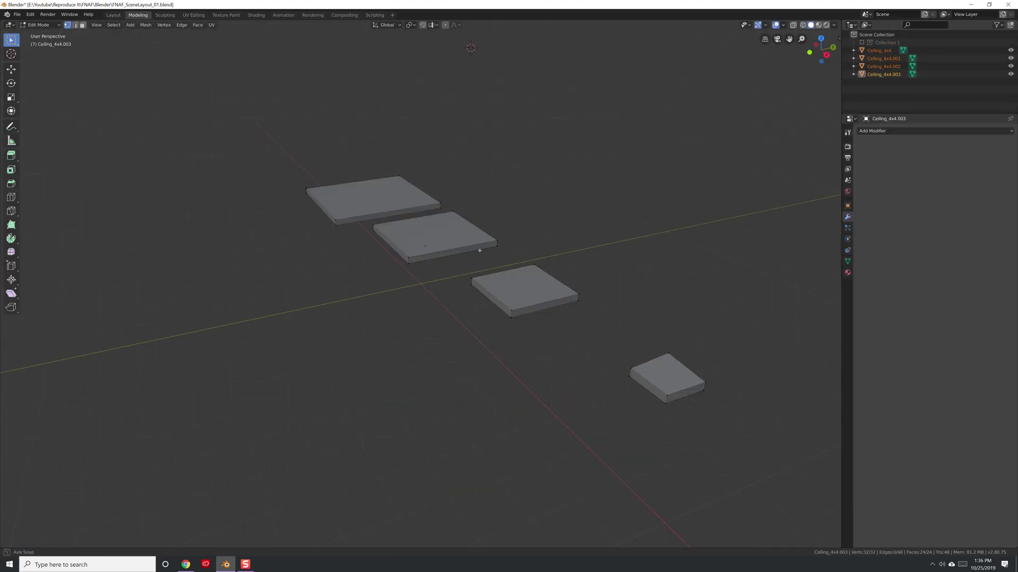
- Move the Ceiling_4x4 tile's side vertically in Edit Mode
{"action": "middle_click_drag", "start_coordinate": [609, 419], "coordinate": [608, 376]}
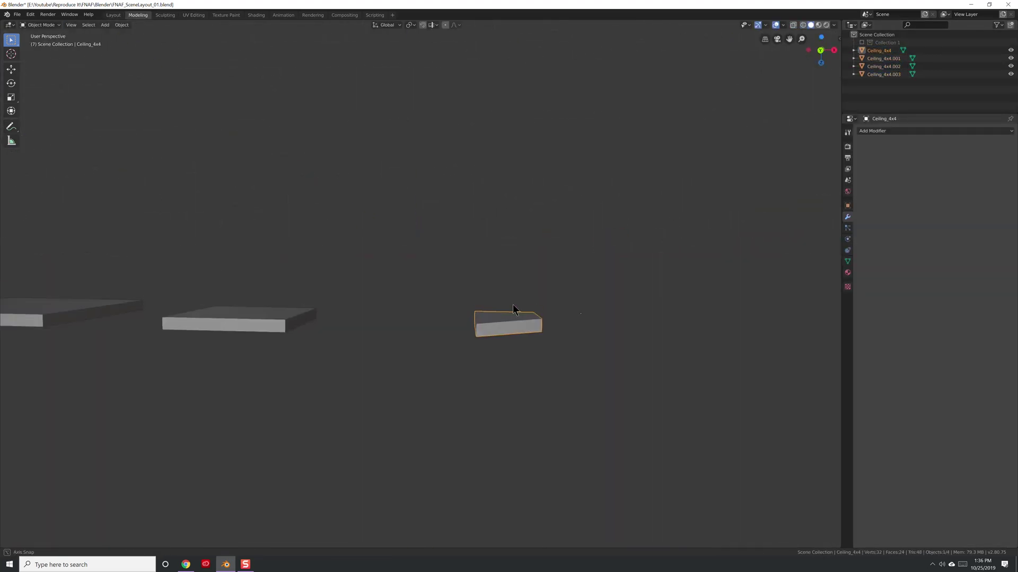
{"action": "key", "text": "Tab"}
{"action": "middle_click_drag", "start_coordinate": [513, 305], "coordinate": [535, 324]}
{"action": "left_click", "coordinate": [484, 321]}
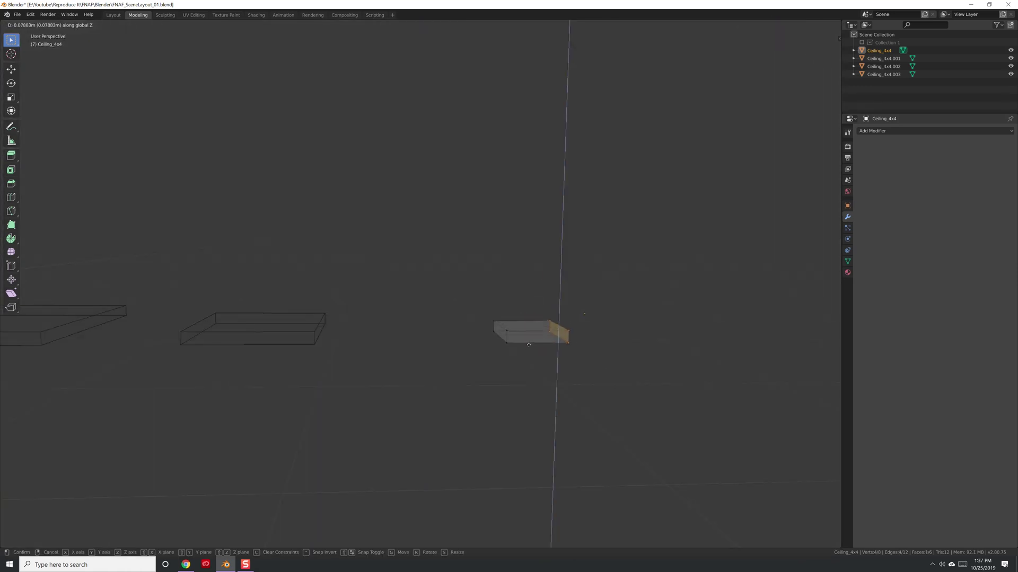
- Set all four tiles' origins to Center of Mass (Surface) and reposition Ceiling_4x4.001
{"action": "key", "text": "a"}
{"action": "key", "text": "shift+z"}
{"action": "middle_click_drag", "start_coordinate": [438, 321], "coordinate": [360, 320]}
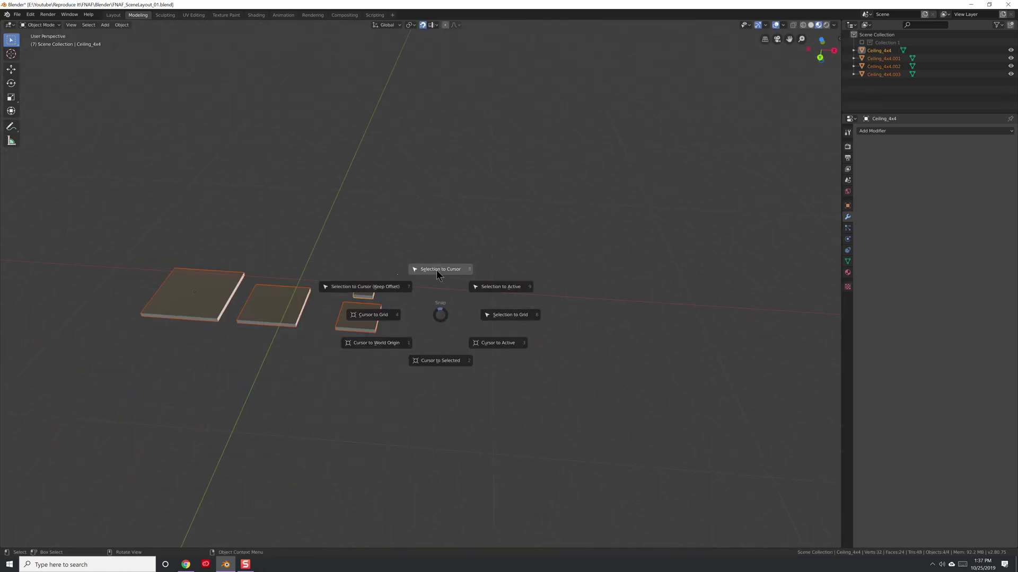
{"action": "mouse_move", "coordinate": [121, 25]}
{"action": "mouse_move", "coordinate": [134, 42]}
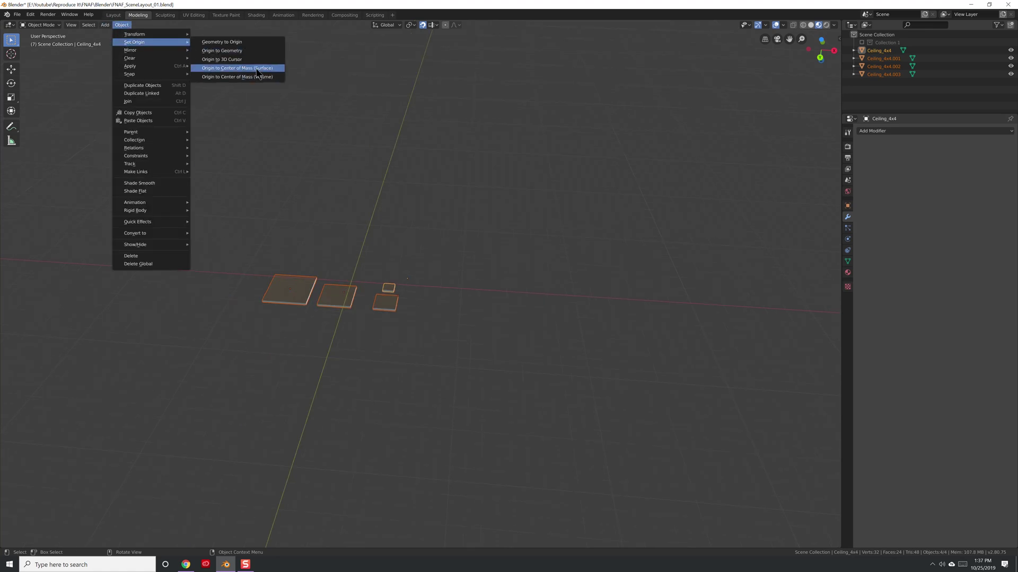
{"action": "left_click", "coordinate": [257, 72]}
{"action": "middle_click_drag", "start_coordinate": [258, 71], "coordinate": [253, 273]}
{"action": "left_click", "coordinate": [252, 273]}
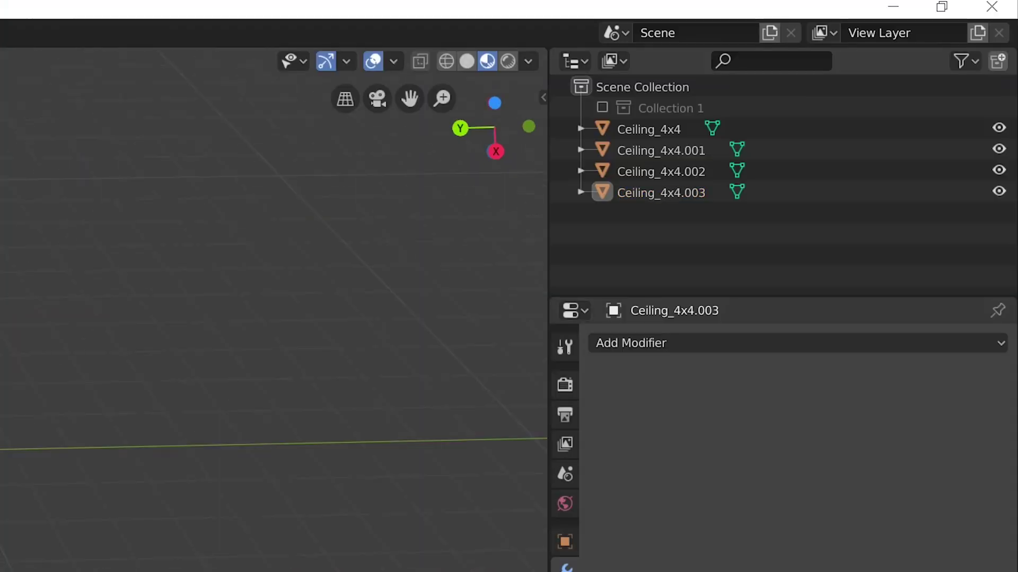
- Rename the tiles Ceiling_1x1, Ceiling_2x2, Ceiling_3x3 and Ceiling_4x4 in the Outliner
{"action": "double_click", "coordinate": [878, 51]}
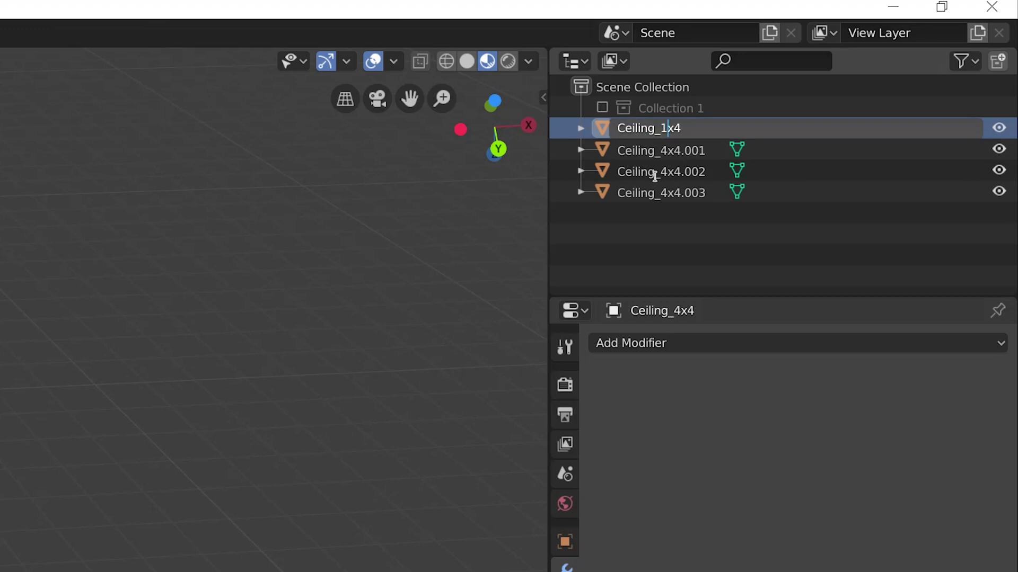
{"action": "type", "text": "Ceiling_1x1"}
{"action": "key", "text": "Return"}
{"action": "double_click", "coordinate": [897, 59]}
{"action": "double_click", "coordinate": [648, 151]}
{"action": "type", "text": "Ceiling_2x2"}
{"action": "key", "text": "Return"}
{"action": "double_click", "coordinate": [661, 171]}
{"action": "type", "text": "Ceiling_3x3"}
{"action": "double_click", "coordinate": [661, 192]}
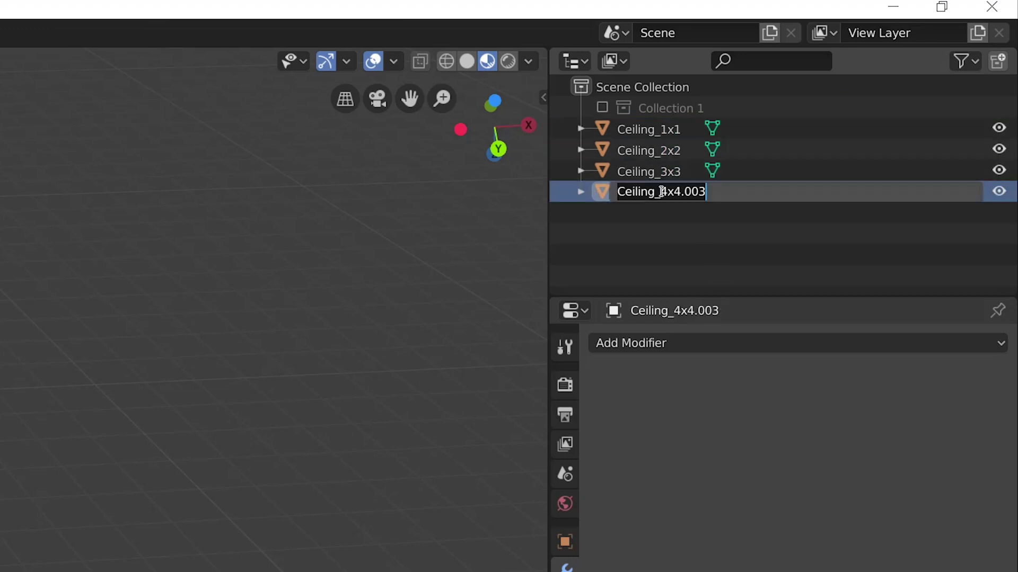
{"action": "type", "text": "Ceiling_4x4"}
{"action": "left_click", "coordinate": [661, 133]}
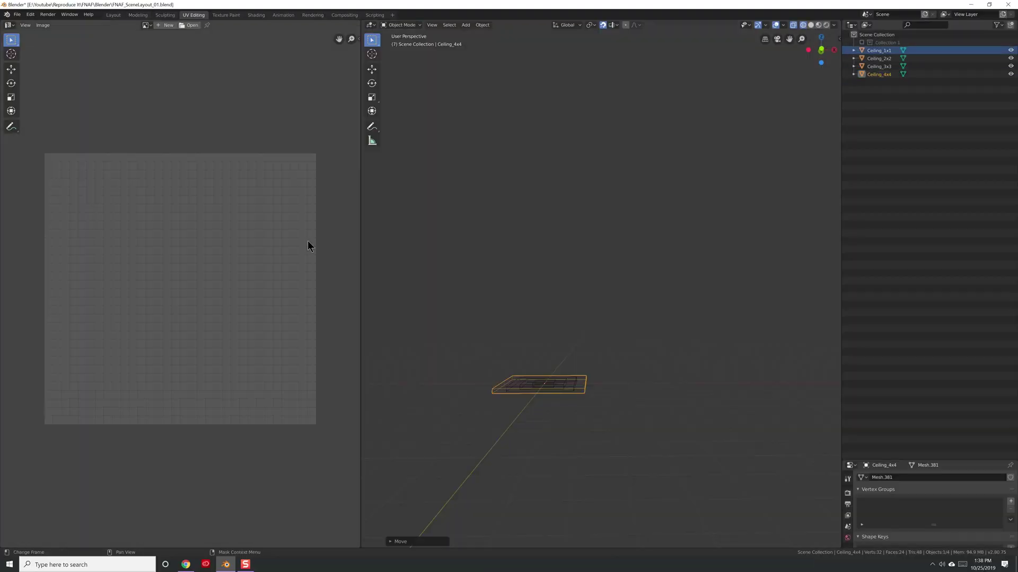
{"action": "left_click_drag", "start_coordinate": [360, 246], "coordinate": [466, 246]}
{"action": "left_click", "coordinate": [879, 74]}
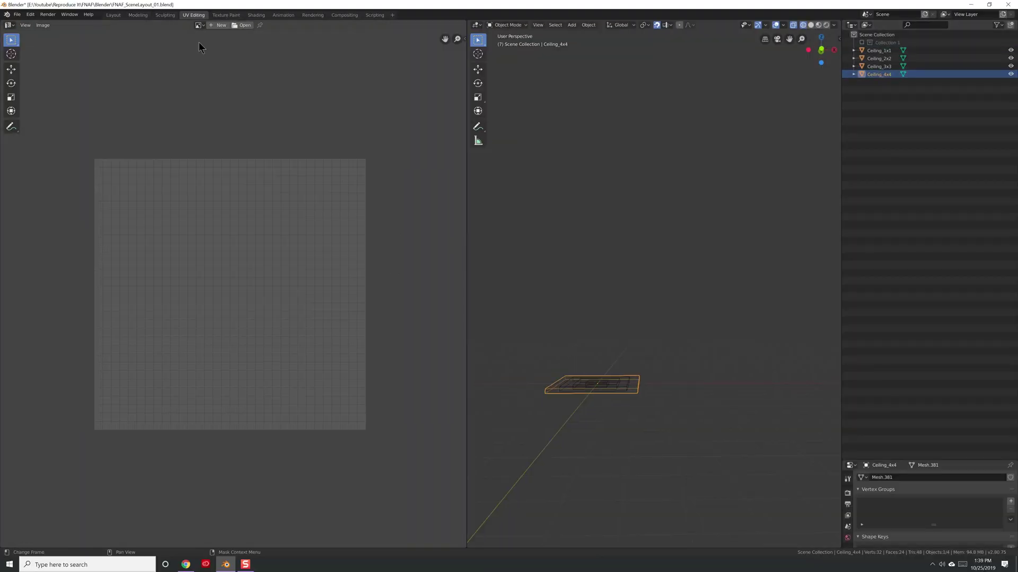
- Enter Edit Mode on Ceiling_4x4, deselect everything and pick a single UV vertex
{"action": "key", "text": "Tab"}
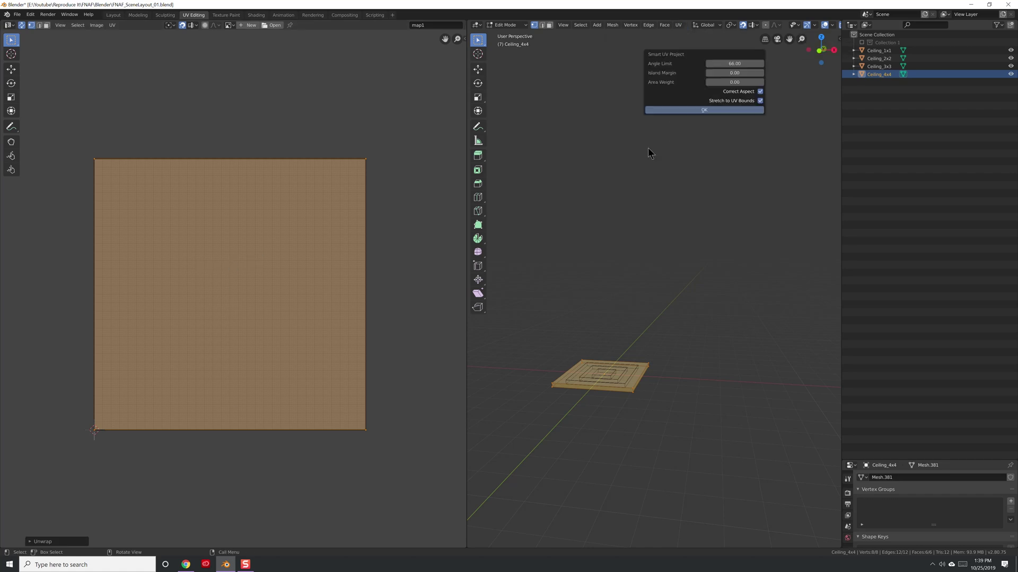
{"action": "key", "text": "alt+a"}
{"action": "middle_click_drag", "start_coordinate": [509, 265], "coordinate": [574, 318]}
{"action": "scroll", "coordinate": [621, 372], "scroll_direction": "up", "scroll_amount": 2}
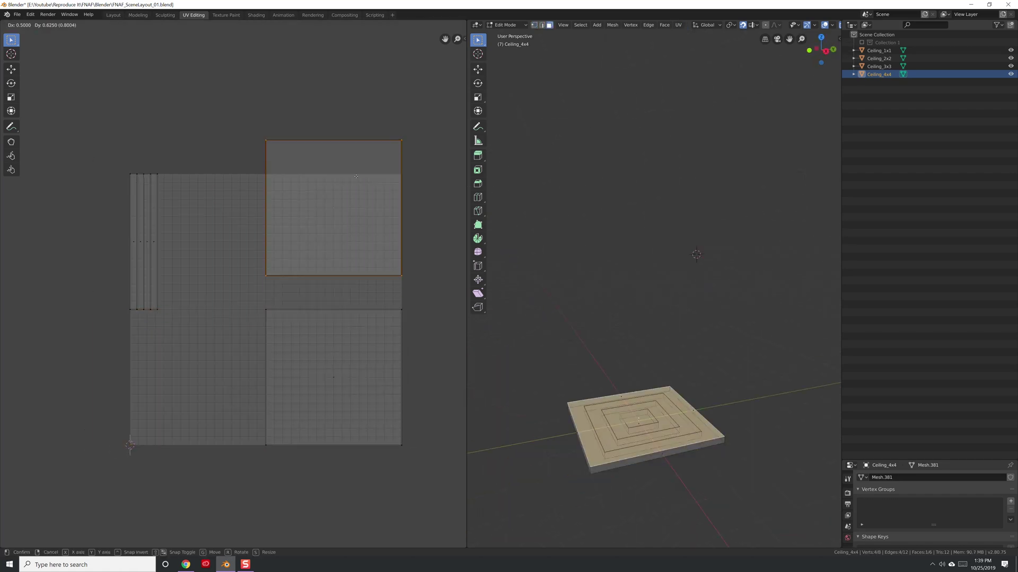
{"action": "scroll", "coordinate": [148, 397], "scroll_direction": "up", "scroll_amount": 4}
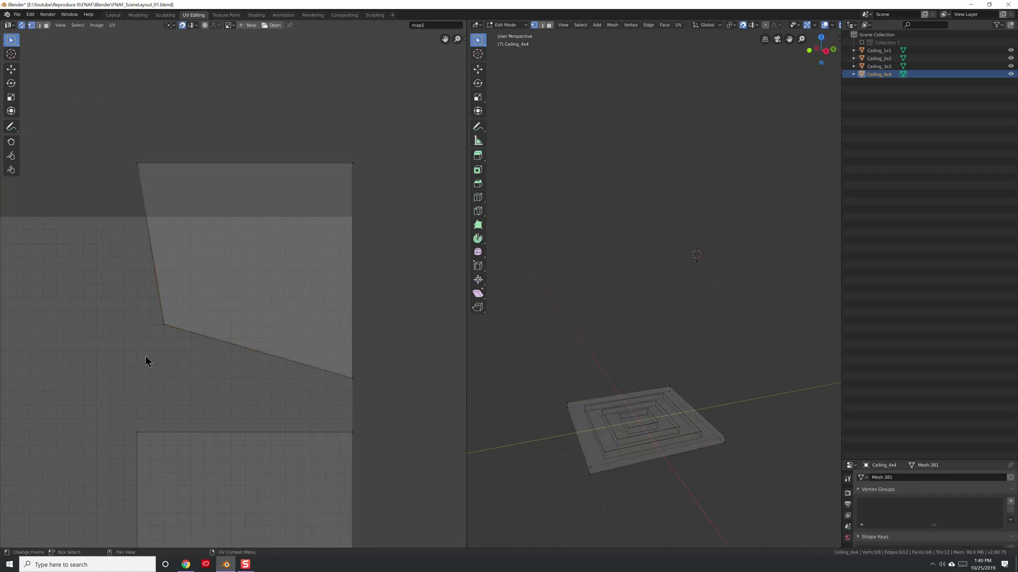
{"action": "scroll", "coordinate": [148, 362], "scroll_direction": "down", "scroll_amount": 3}
{"action": "left_click", "coordinate": [171, 314]}
- Select all of the tile's UVs and scale the strips down
{"action": "left_click", "coordinate": [112, 25]}
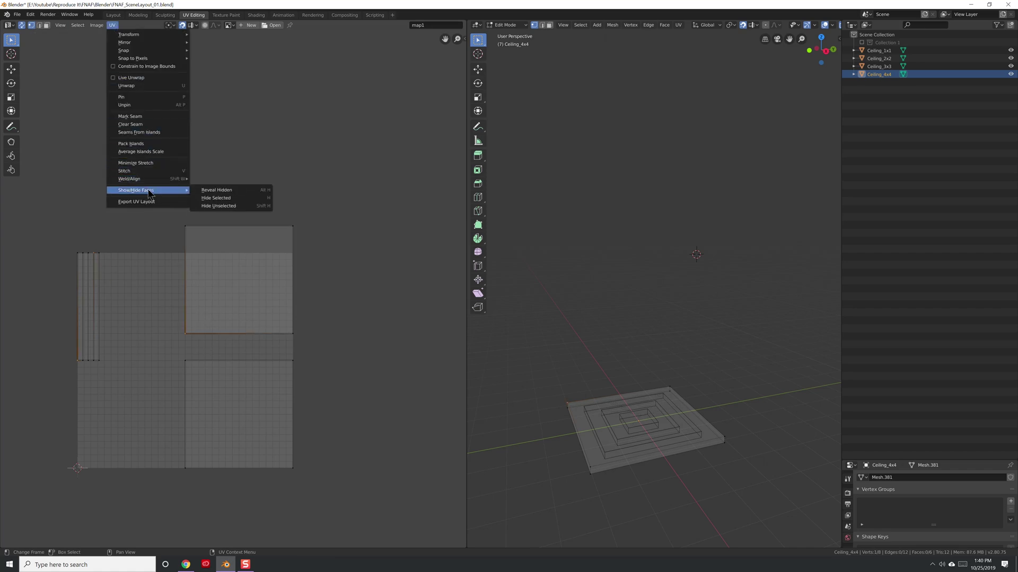
{"action": "mouse_move", "coordinate": [78, 25]}
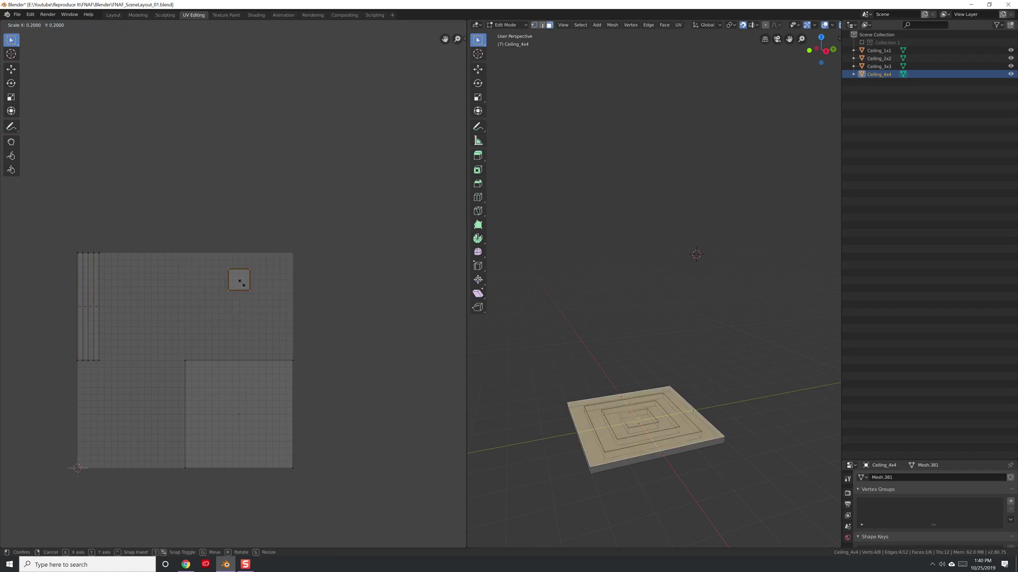
{"action": "scroll", "coordinate": [147, 330], "scroll_direction": "up", "scroll_amount": 1}
{"action": "key", "text": "a"}
{"action": "key", "text": "s"}
{"action": "left_click", "coordinate": [186, 301]}
- Mirror the UV islands along Y, frame them and begin a box selection
{"action": "right_click", "coordinate": [212, 284]}
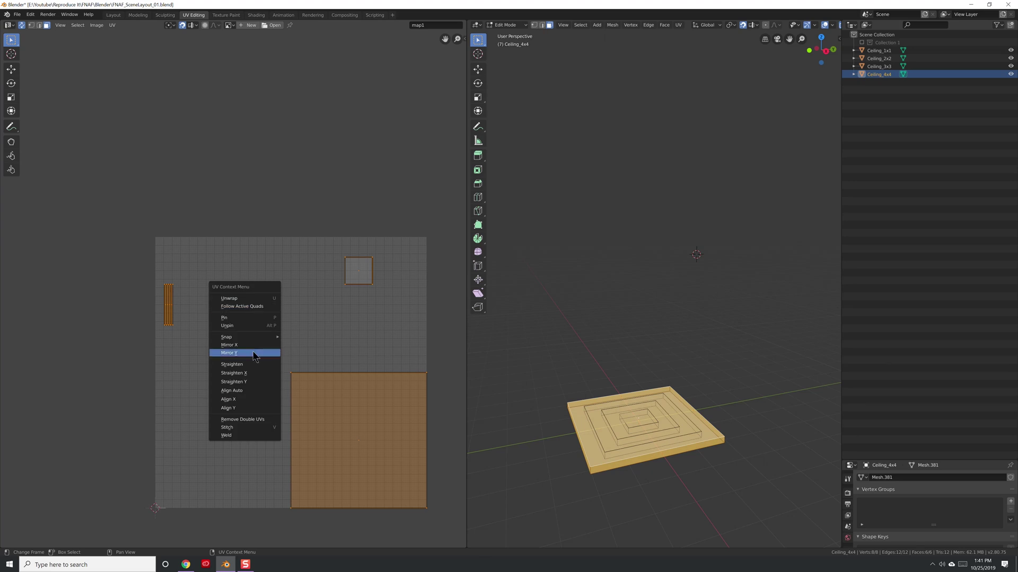
{"action": "left_click", "coordinate": [245, 352]}
{"action": "middle_click_drag", "start_coordinate": [360, 370], "coordinate": [304, 315]}
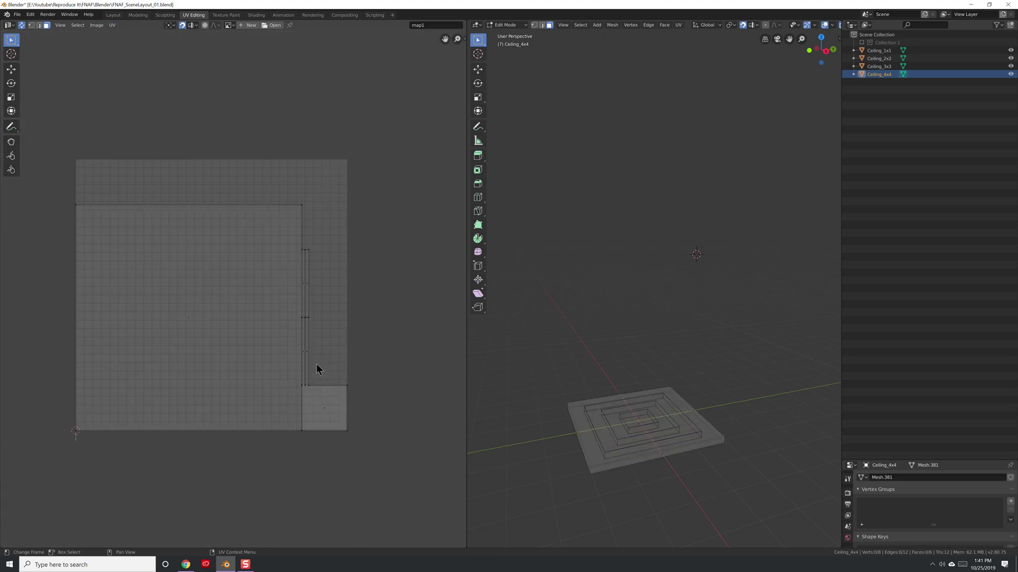
{"action": "scroll", "coordinate": [305, 370], "scroll_direction": "up", "scroll_amount": 5}
{"action": "key", "text": "b"}
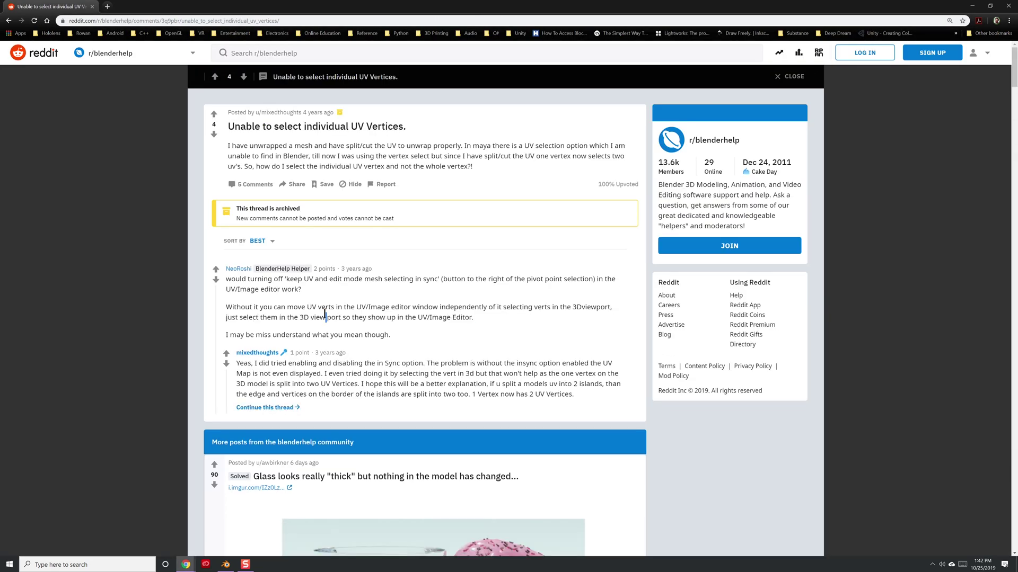
- Expand 'Continue this thread' on the 'Unable to select individual UV Vertices' post and read the replies
{"action": "scroll", "coordinate": [320, 330], "scroll_direction": "down", "scroll_amount": 3}
{"action": "left_click", "coordinate": [265, 281]}
{"action": "scroll", "coordinate": [321, 405], "scroll_direction": "down", "scroll_amount": 3}
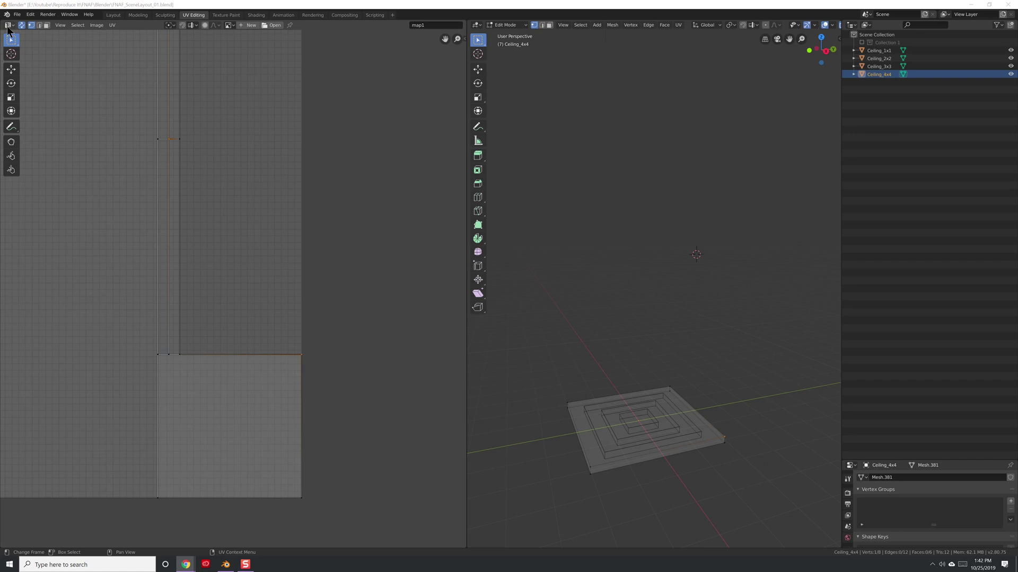
{"action": "scroll", "coordinate": [366, 417], "scroll_direction": "up", "scroll_amount": 3}
{"action": "scroll", "coordinate": [366, 417], "scroll_direction": "up", "scroll_amount": 1}
{"action": "middle_click_drag", "start_coordinate": [365, 417], "coordinate": [367, 251]}
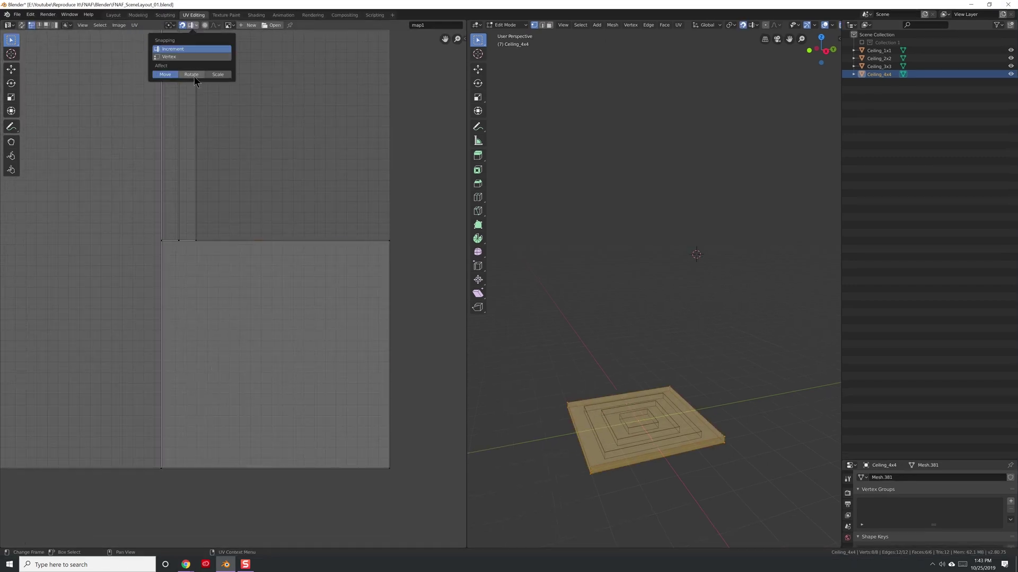
- Switch UV snapping from Increment to Vertex and show the sidebar's UV Vertex panel
{"action": "left_click", "coordinate": [119, 25]}
{"action": "mouse_move", "coordinate": [102, 28]}
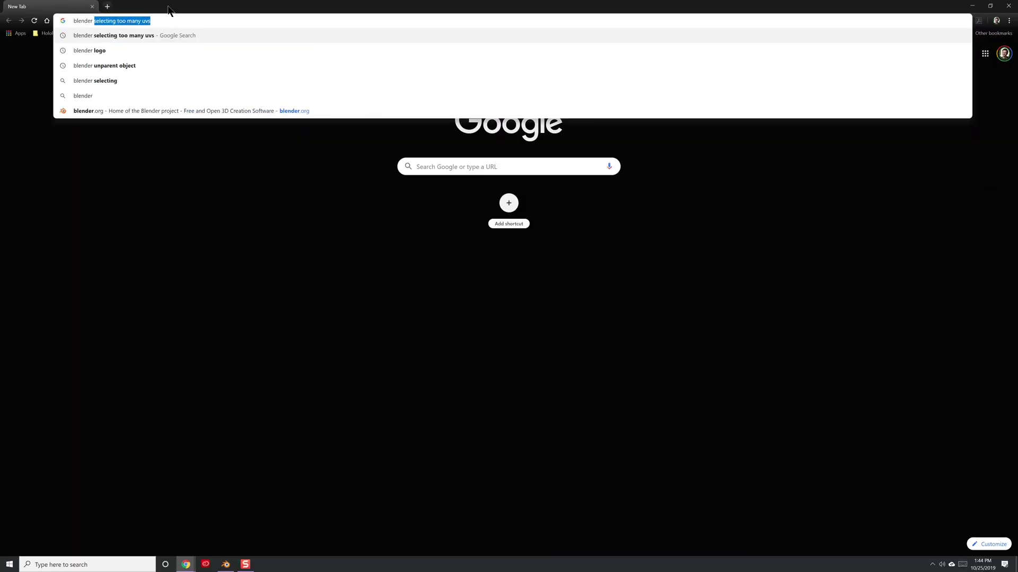
{"action": "key", "text": "Return"}
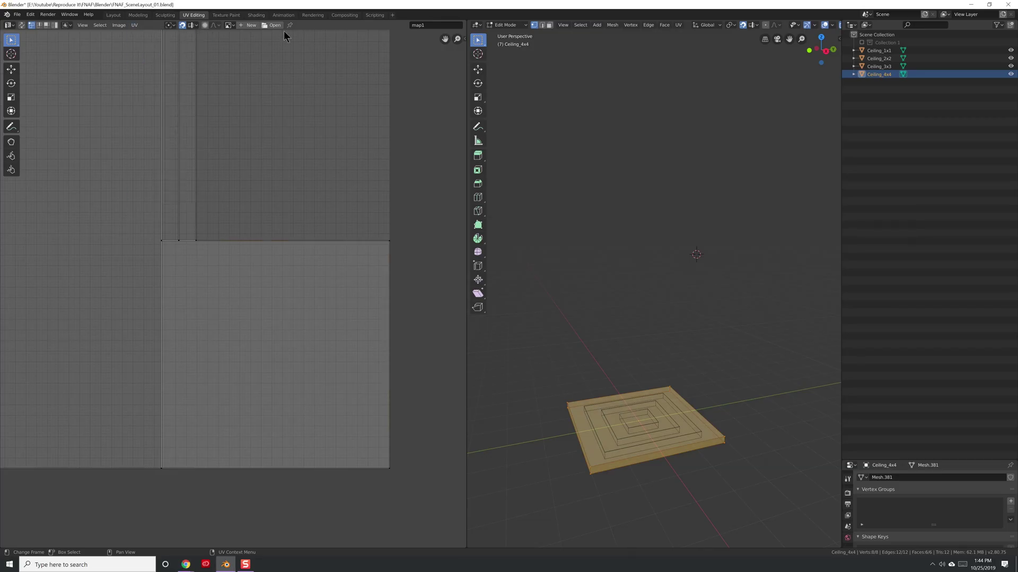
{"action": "left_click", "coordinate": [82, 25]}
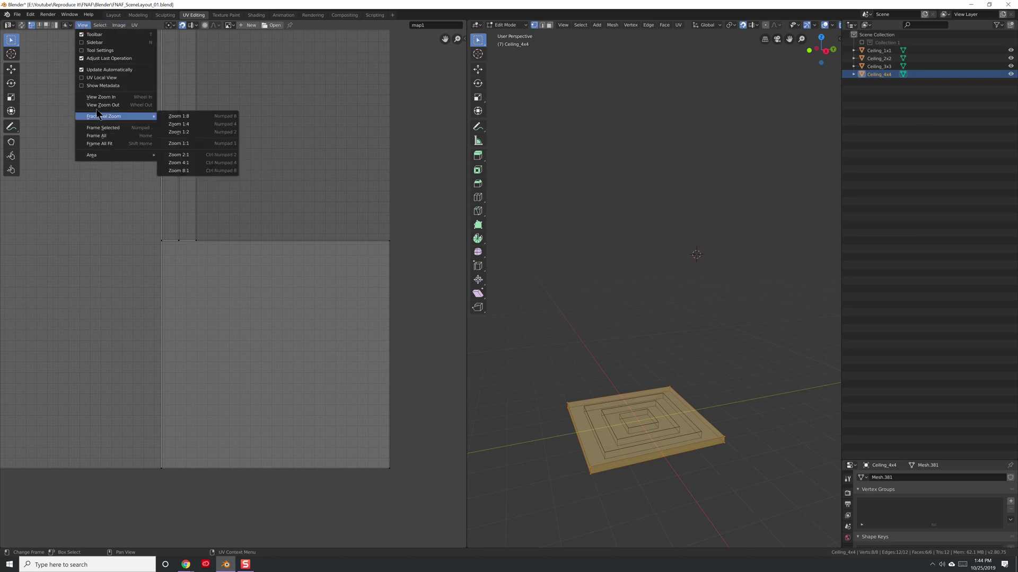
{"action": "key", "text": "n"}
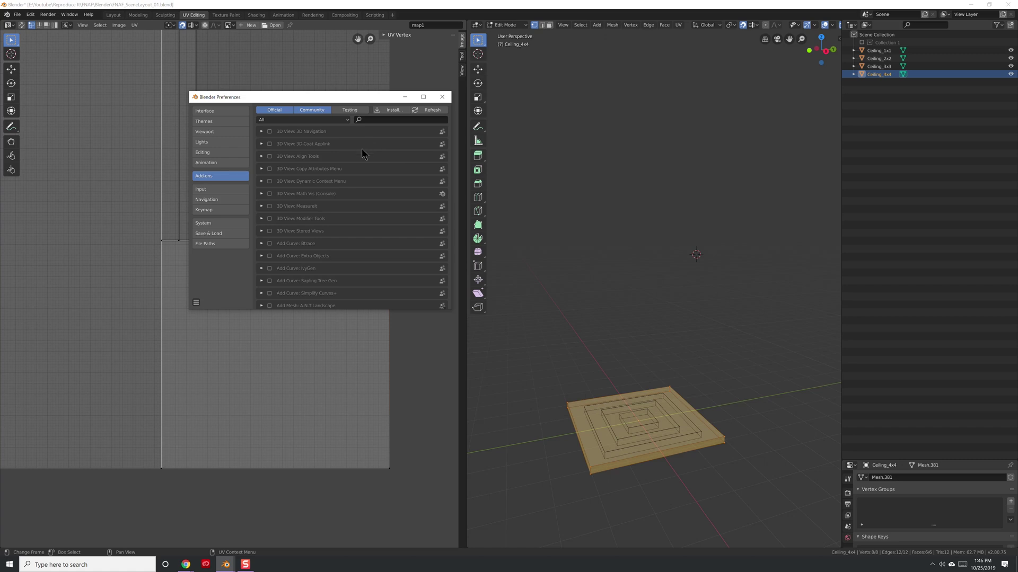
- Choose a sticky selection mode in the UV editor and deselect everything
{"action": "left_click", "coordinate": [215, 111]}
{"action": "left_click", "coordinate": [105, 20]}
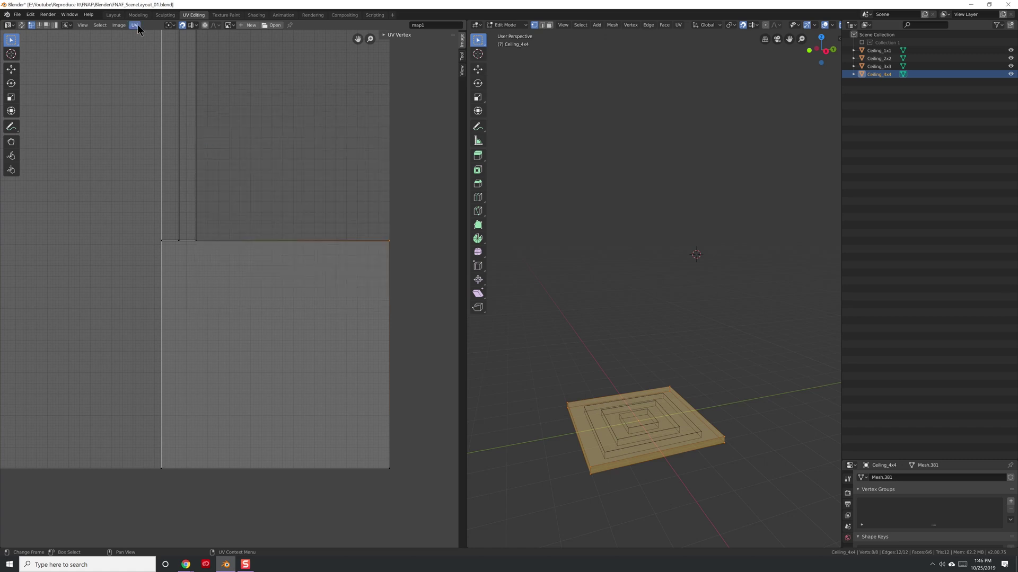
{"action": "scroll", "coordinate": [236, 255], "scroll_direction": "up", "scroll_amount": 6}
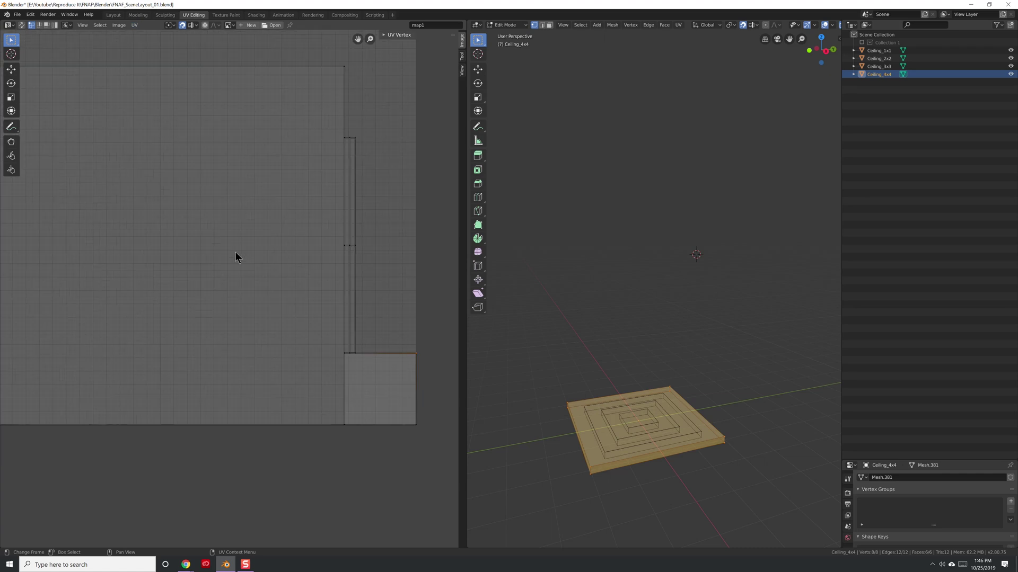
{"action": "left_click", "coordinate": [66, 25]}
{"action": "left_click", "coordinate": [95, 51]}
{"action": "scroll", "coordinate": [273, 300], "scroll_direction": "up", "scroll_amount": 8}
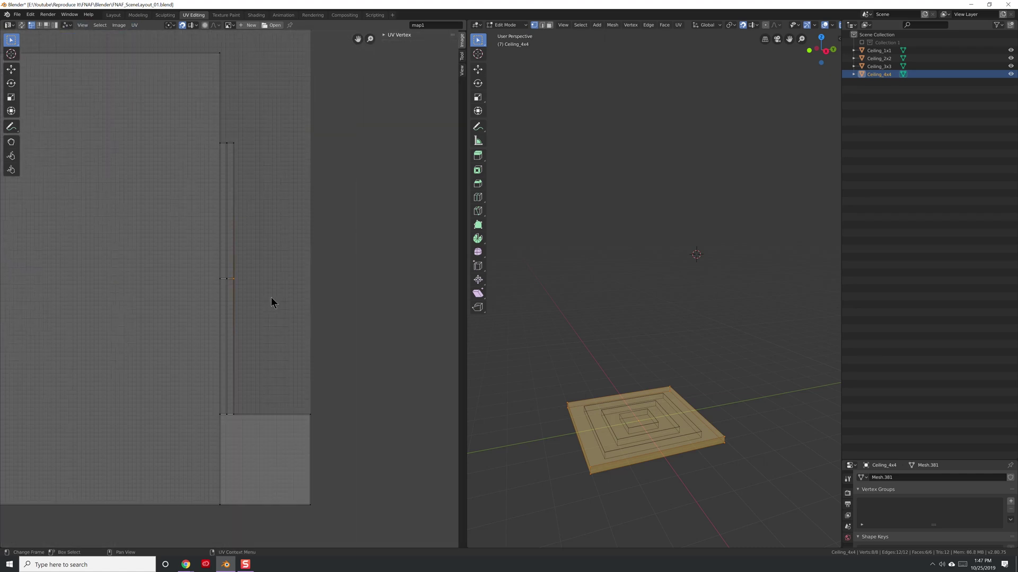
{"action": "left_click", "coordinate": [245, 277]}
{"action": "mouse_move", "coordinate": [485, 144]}
{"action": "left_mouse_down"}
{"action": "mouse_move", "coordinate": [778, 144]}
{"action": "mouse_move", "coordinate": [517, 148]}
{"action": "left_mouse_up"}
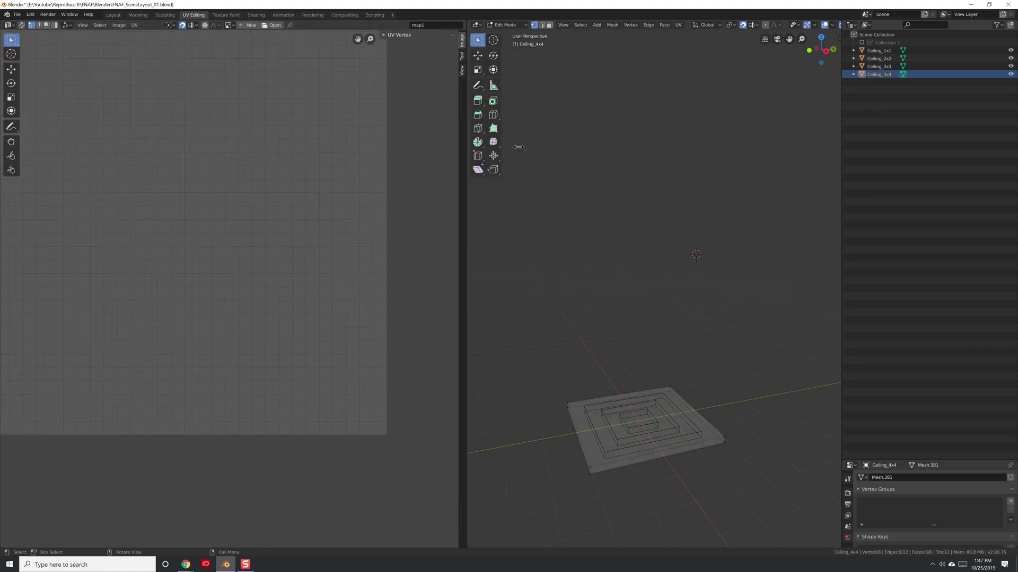
- Set UV Snap to Pixels to Corner and move the selected UVs
{"action": "key", "text": "a"}
{"action": "left_click", "coordinate": [134, 25]}
{"action": "mouse_move", "coordinate": [154, 50]}
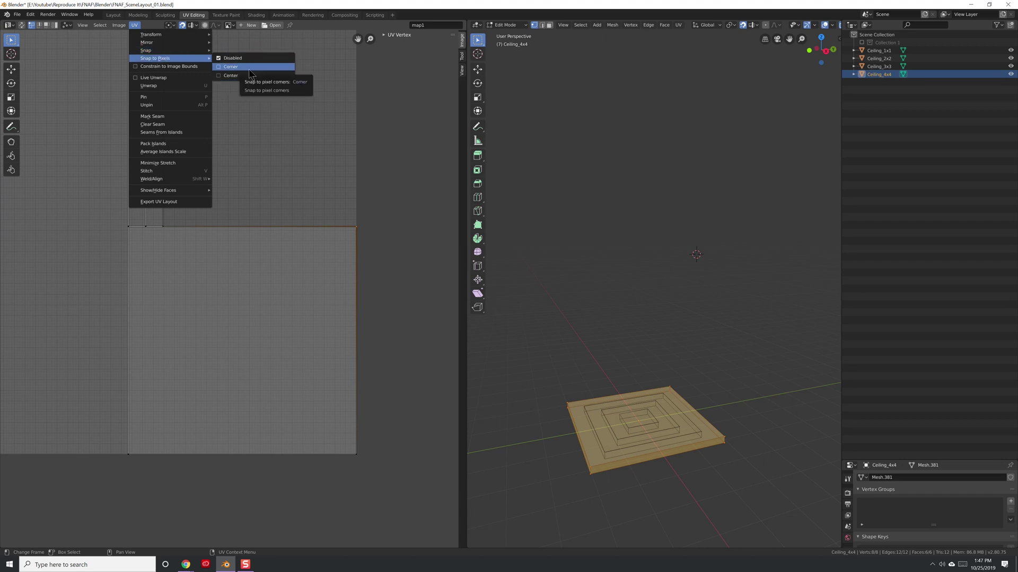
{"action": "left_click", "coordinate": [250, 67]}
{"action": "scroll", "coordinate": [309, 277], "scroll_direction": "up", "scroll_amount": 4}
{"action": "key", "text": "g"}
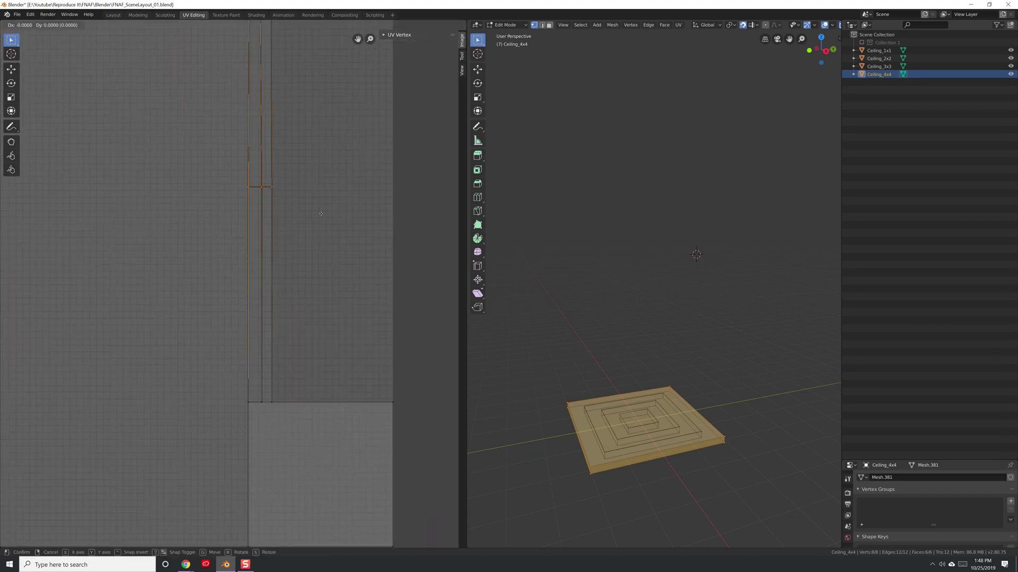
{"action": "left_click", "coordinate": [320, 214]}
{"action": "scroll", "coordinate": [46, 165], "scroll_direction": "down", "scroll_amount": 6}
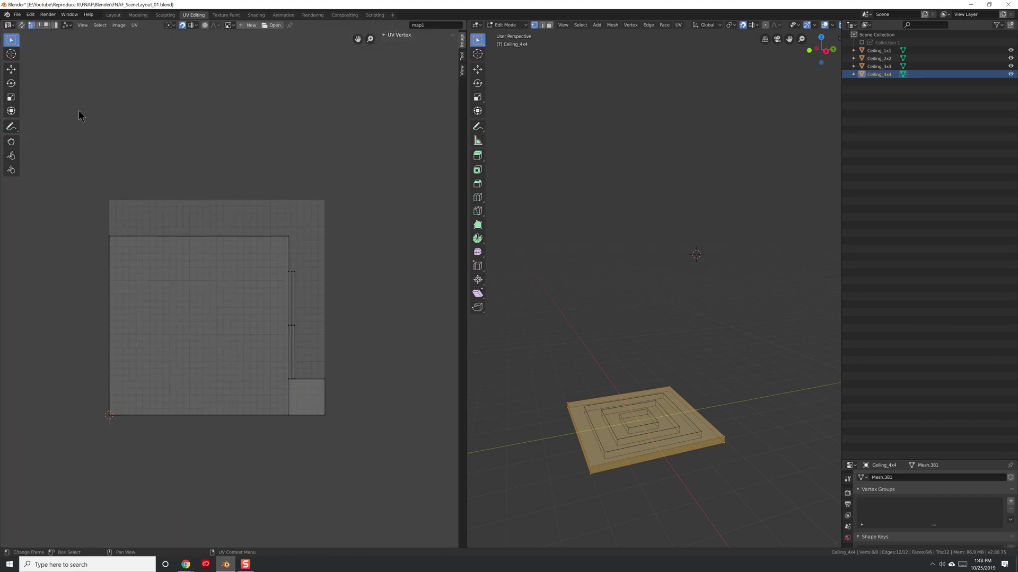
- Pack the UV islands, with the thin strips at the left edge, to fill the image
{"action": "left_click", "coordinate": [135, 25]}
{"action": "left_click", "coordinate": [159, 87]}
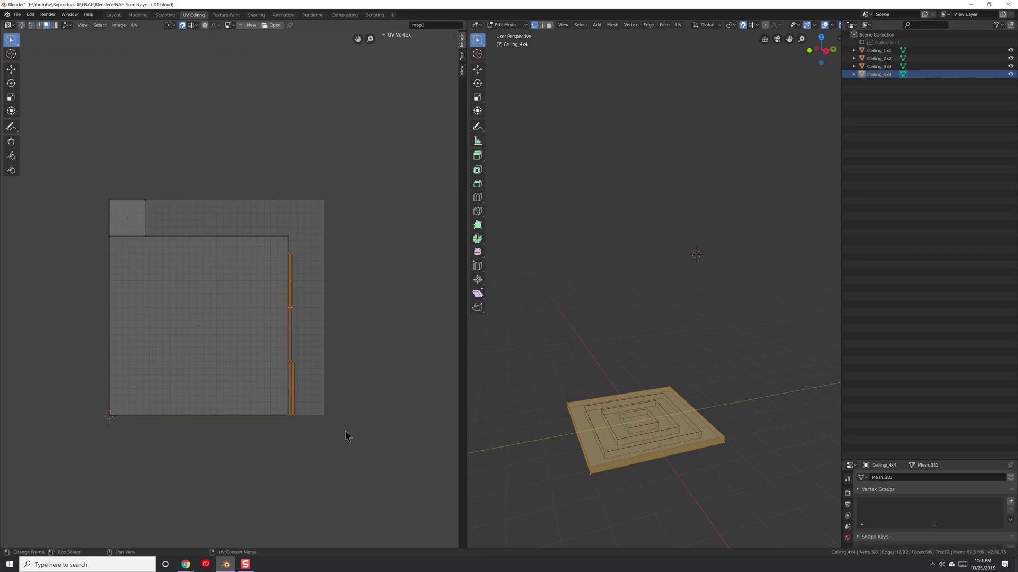
{"action": "left_click", "coordinate": [159, 143]}
{"action": "scroll", "coordinate": [162, 115], "scroll_direction": "up", "scroll_amount": 1}
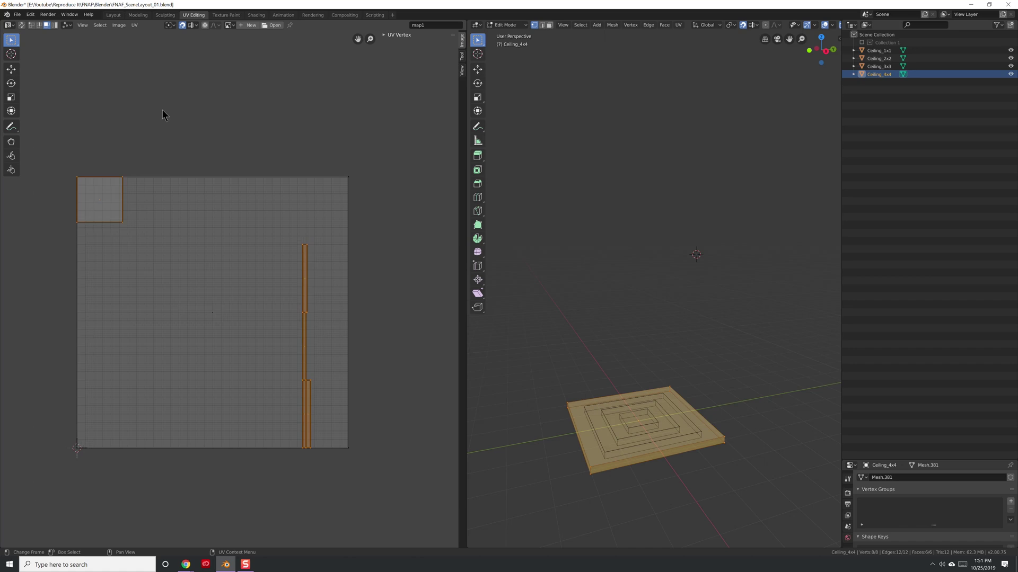
{"action": "left_click", "coordinate": [135, 25]}
{"action": "left_click", "coordinate": [153, 144]}
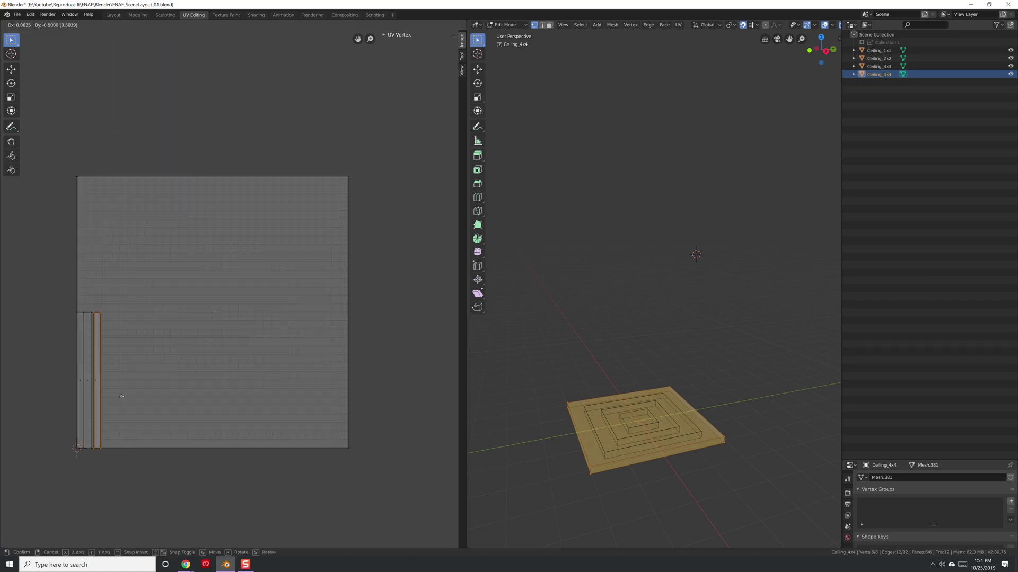
{"action": "scroll", "coordinate": [189, 307], "scroll_direction": "up", "scroll_amount": 1}
{"action": "left_click", "coordinate": [135, 25]}
{"action": "left_click", "coordinate": [153, 144]}
{"action": "scroll", "coordinate": [95, 136], "scroll_direction": "down", "scroll_amount": 3}
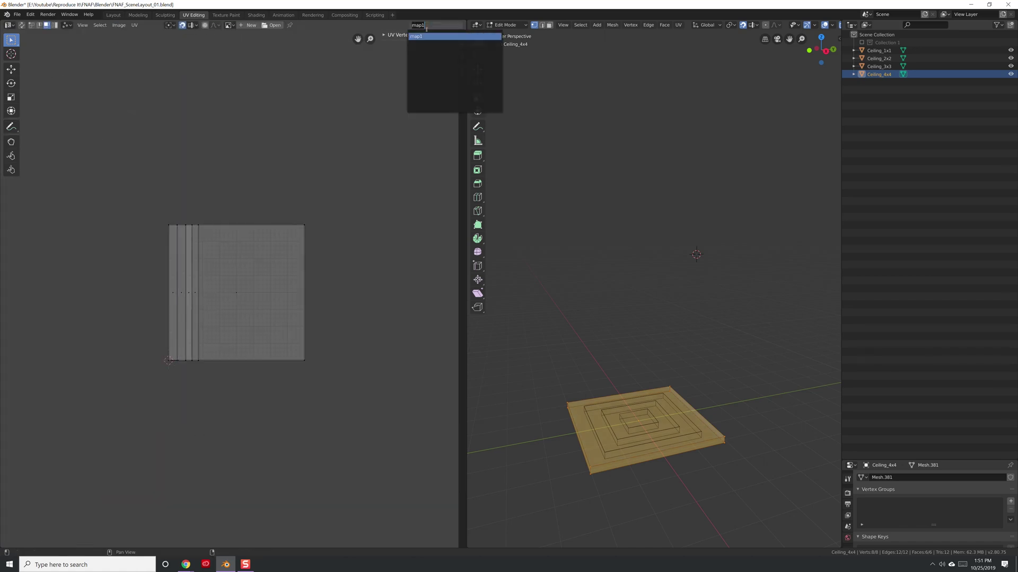
- Name the UV maps textureMap and lightingMap, keep textureMap active, and leave Edit Mode
{"action": "left_click_drag", "start_coordinate": [948, 460], "coordinate": [949, 173]}
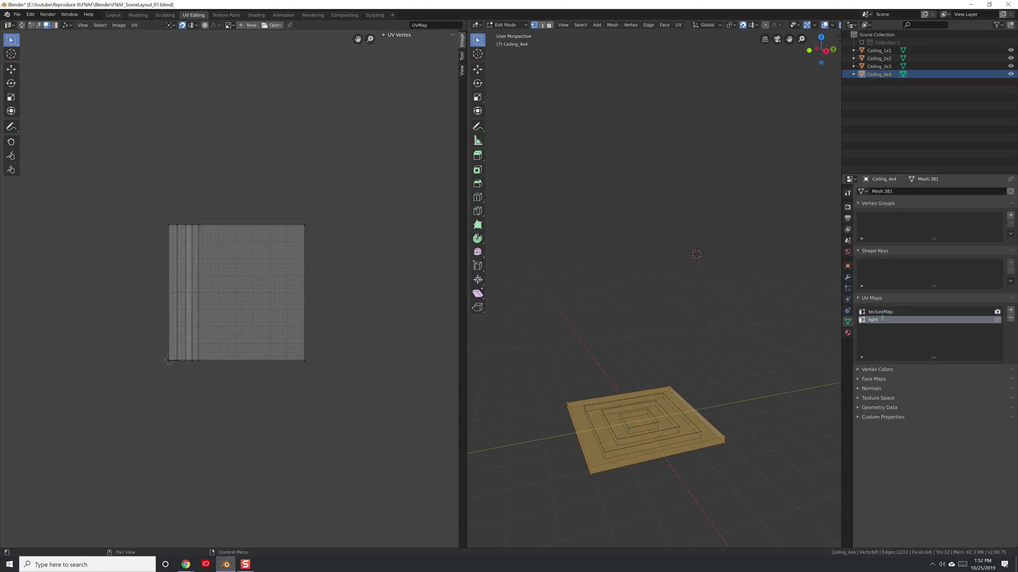
{"action": "left_click", "coordinate": [880, 320]}
{"action": "left_click", "coordinate": [134, 25]}
{"action": "left_click", "coordinate": [159, 152]}
{"action": "left_click", "coordinate": [880, 312]}
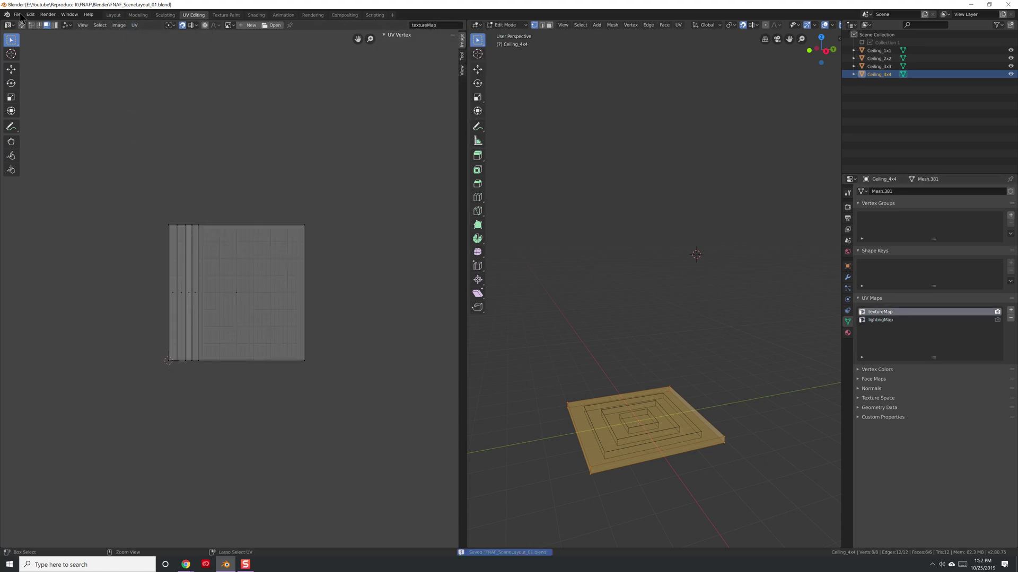
{"action": "key", "text": "Tab"}
- Export the ceiling as FBX, setting how the export applies scaling
{"action": "left_click", "coordinate": [17, 14]}
{"action": "mouse_move", "coordinate": [30, 130]}
{"action": "left_click", "coordinate": [110, 145]}
{"action": "left_click", "coordinate": [59, 304]}
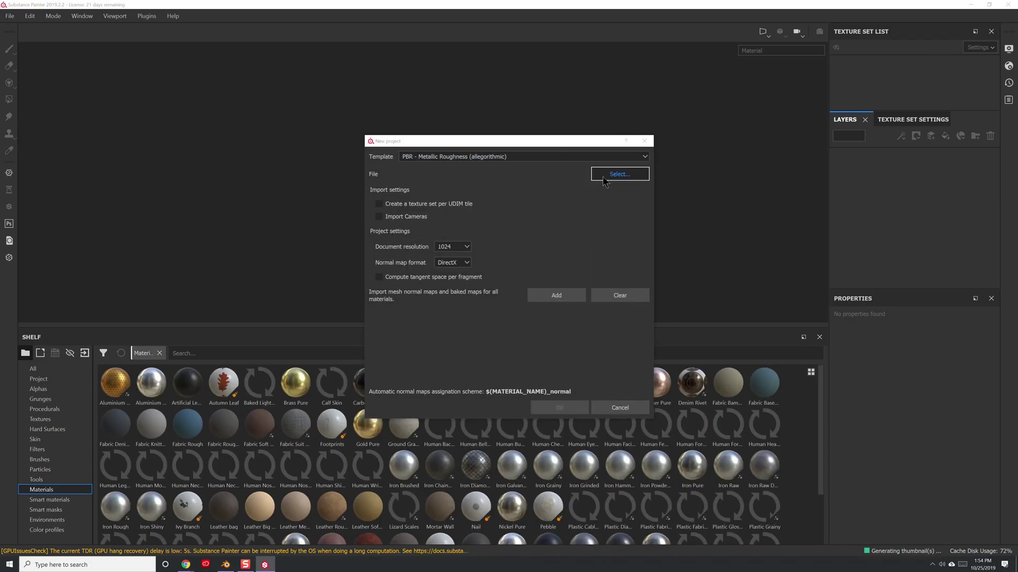
- Create a new Substance Painter project from Ceiling_4x4.fbx
{"action": "left_click", "coordinate": [618, 172]}
{"action": "double_click", "coordinate": [302, 207]}
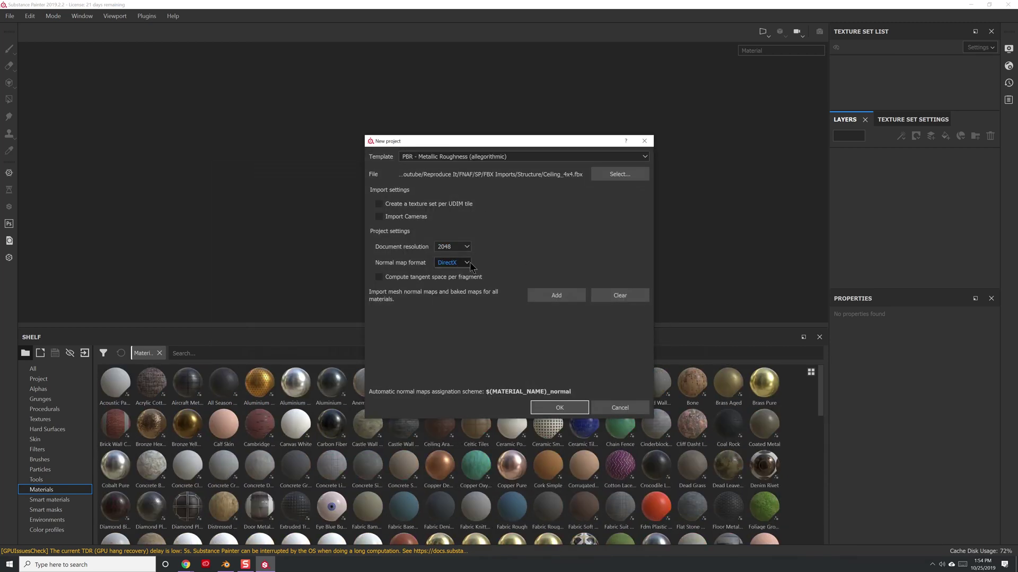
{"action": "left_click", "coordinate": [570, 405]}
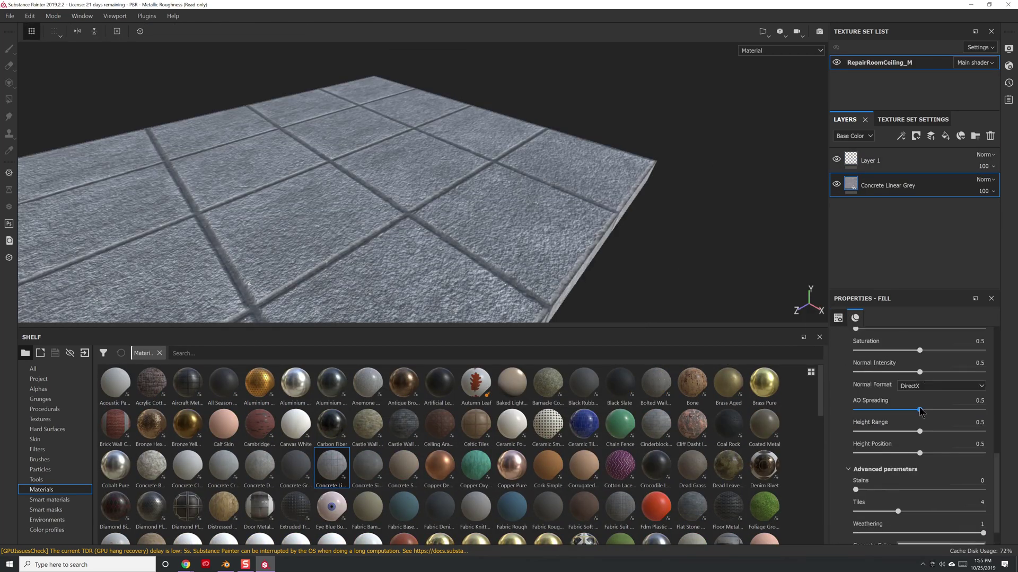
{"action": "left_click_drag", "start_coordinate": [349, 210], "coordinate": [447, 215], "text": "alt"}
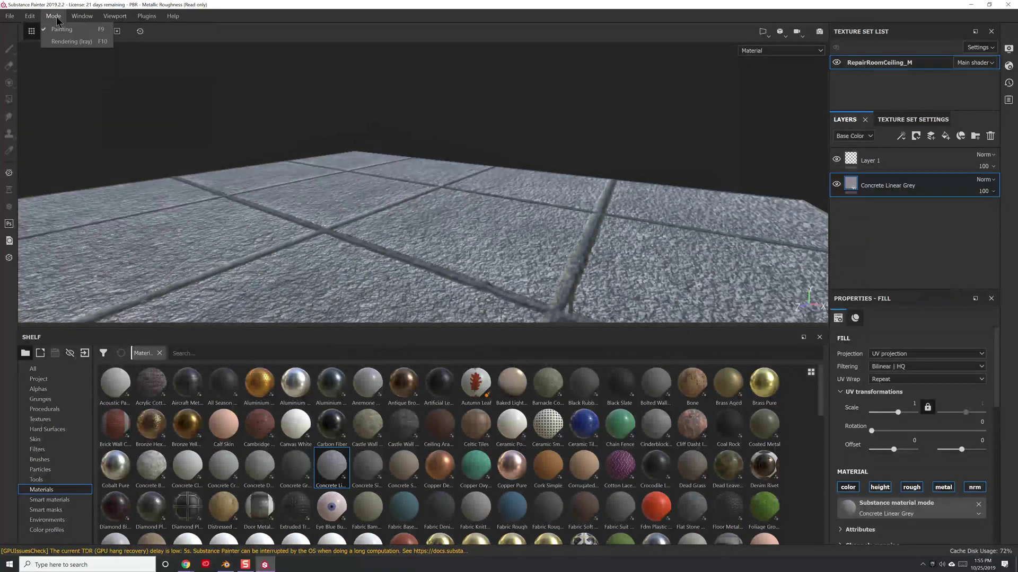
- Enable Height-channel displacement with 32 subdivisions and scale 0.04
{"action": "left_click", "coordinate": [1008, 65]}
{"action": "left_click", "coordinate": [924, 201]}
{"action": "left_click", "coordinate": [938, 240]}
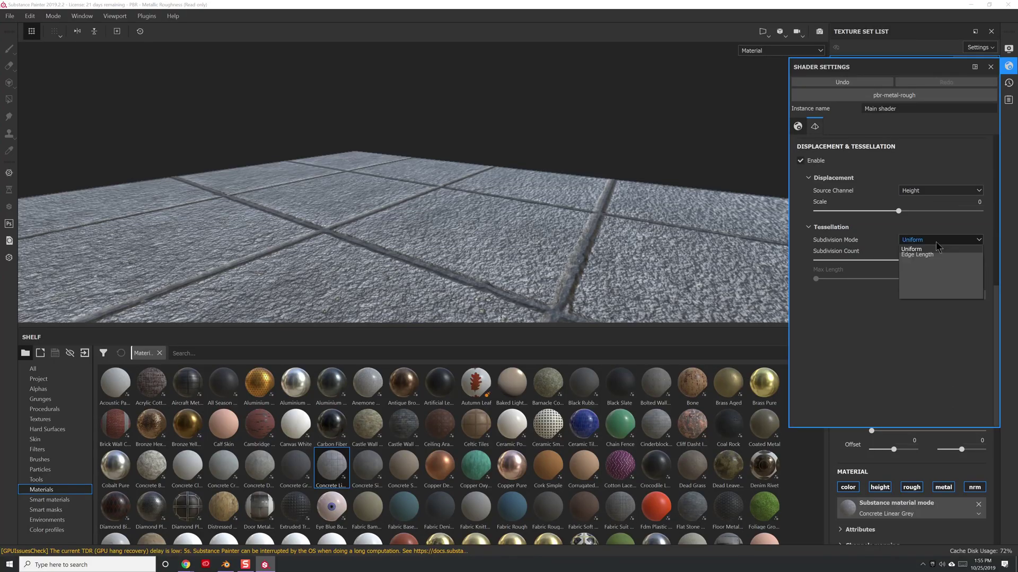
{"action": "left_click", "coordinate": [953, 301]}
{"action": "left_click_drag", "start_coordinate": [403, 159], "coordinate": [399, 249], "text": "alt"}
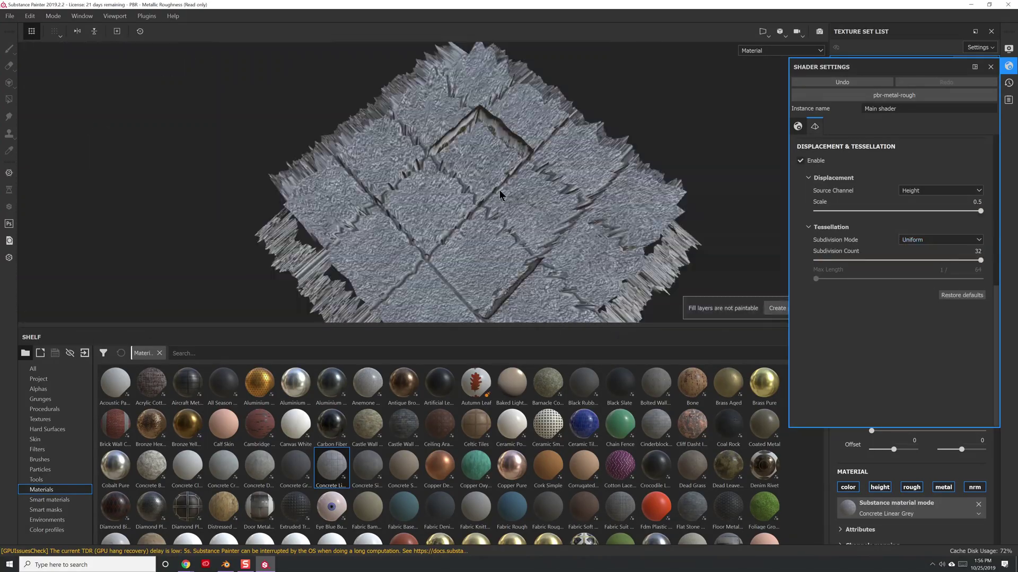
{"action": "scroll", "coordinate": [399, 250], "scroll_direction": "up", "scroll_amount": 5}
{"action": "left_click", "coordinate": [920, 241]}
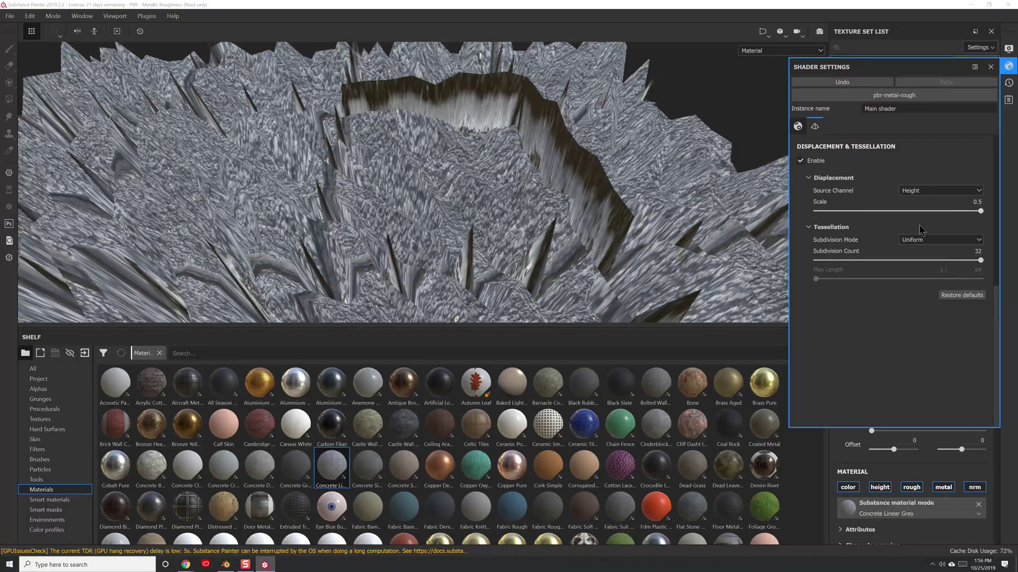
{"action": "left_click", "coordinate": [905, 210]}
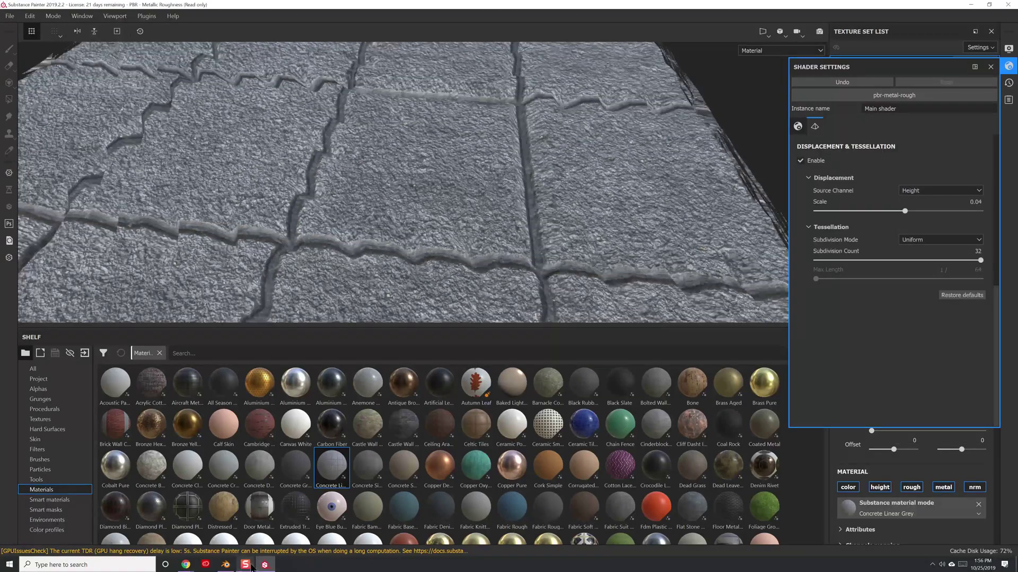
{"action": "left_click", "coordinate": [251, 567]}
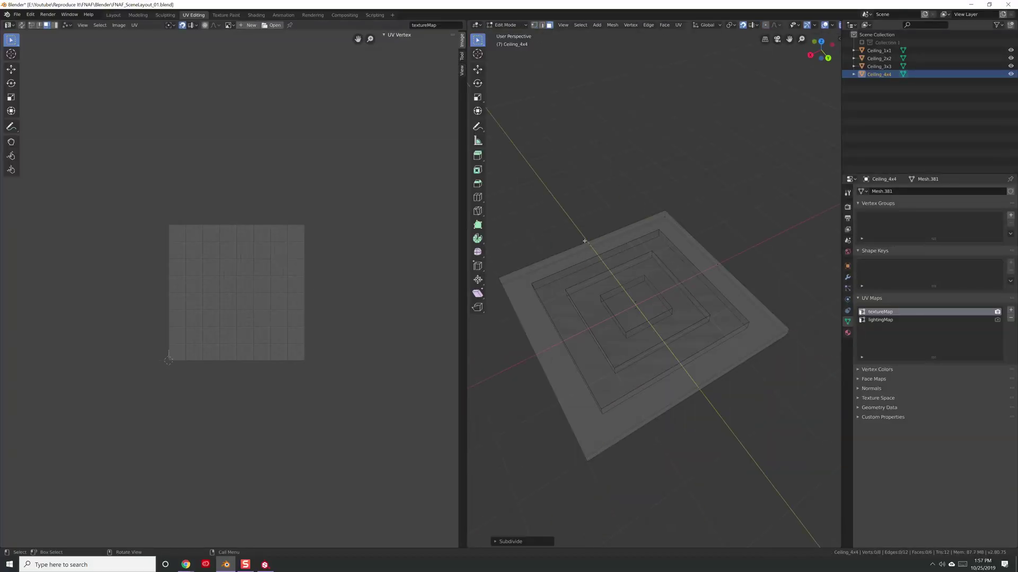
- Subdivide the whole ceiling mesh, then undo that subdivision
{"action": "key", "text": "a"}
{"action": "right_click", "coordinate": [530, 249]}
{"action": "left_click", "coordinate": [525, 254]}
{"action": "key", "text": "alt+a"}
{"action": "middle_click_drag", "start_coordinate": [663, 413], "coordinate": [620, 432]}
{"action": "key", "text": "ctrl+z"}
{"action": "key", "text": "ctrl+z"}
- Add loop cuts in a grid across the slab and return to Object Mode
{"action": "right_click", "coordinate": [620, 432]}
{"action": "middle_click_drag", "start_coordinate": [607, 527], "coordinate": [476, 138]}
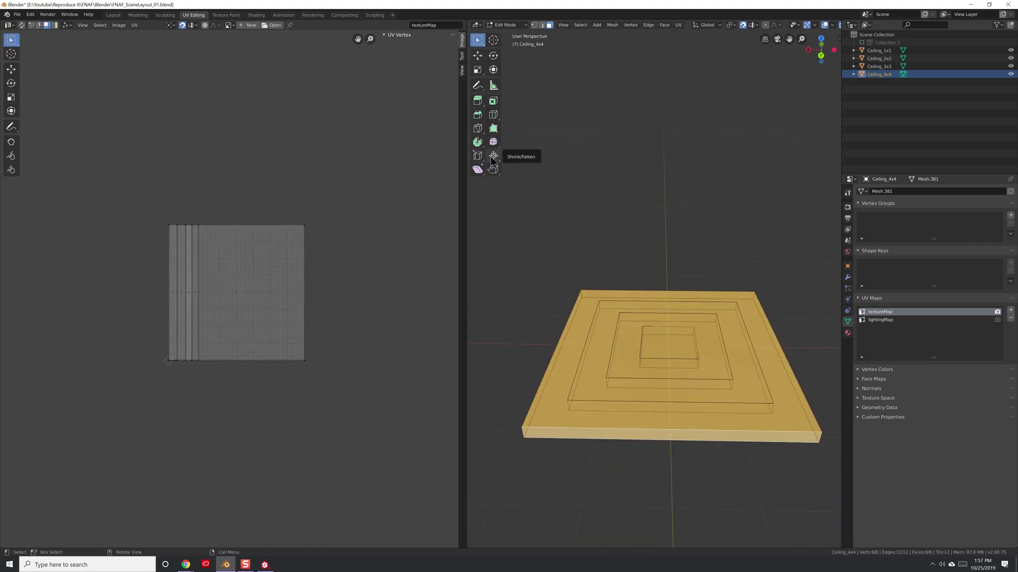
{"action": "left_click", "coordinate": [493, 114]}
{"action": "left_click", "coordinate": [735, 423]}
{"action": "middle_click_drag", "start_coordinate": [735, 422], "coordinate": [741, 418]}
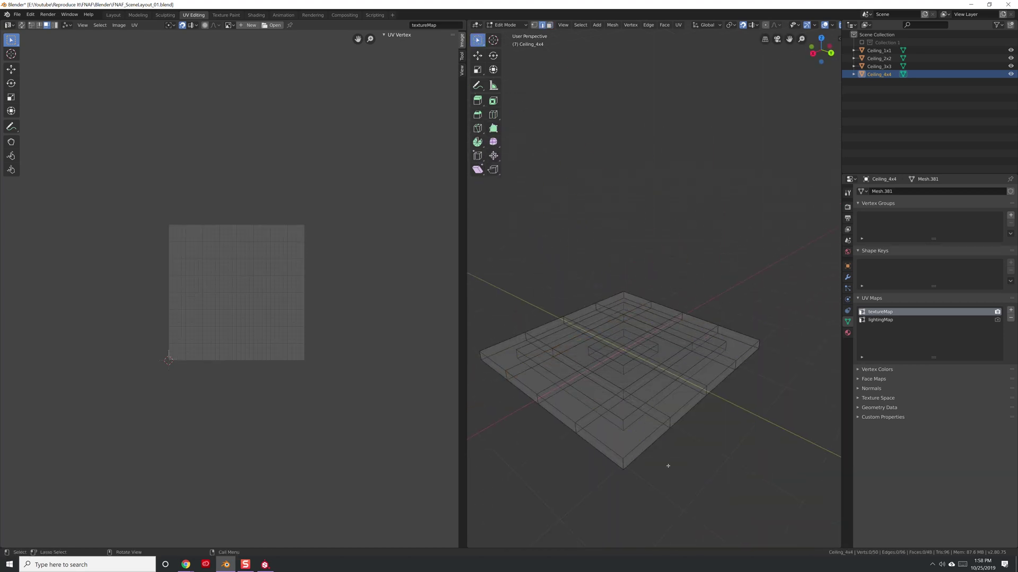
{"action": "key", "text": "Tab"}
{"action": "key", "text": "alt+z"}
{"action": "key", "text": "Tab"}
{"action": "key", "text": "Tab"}
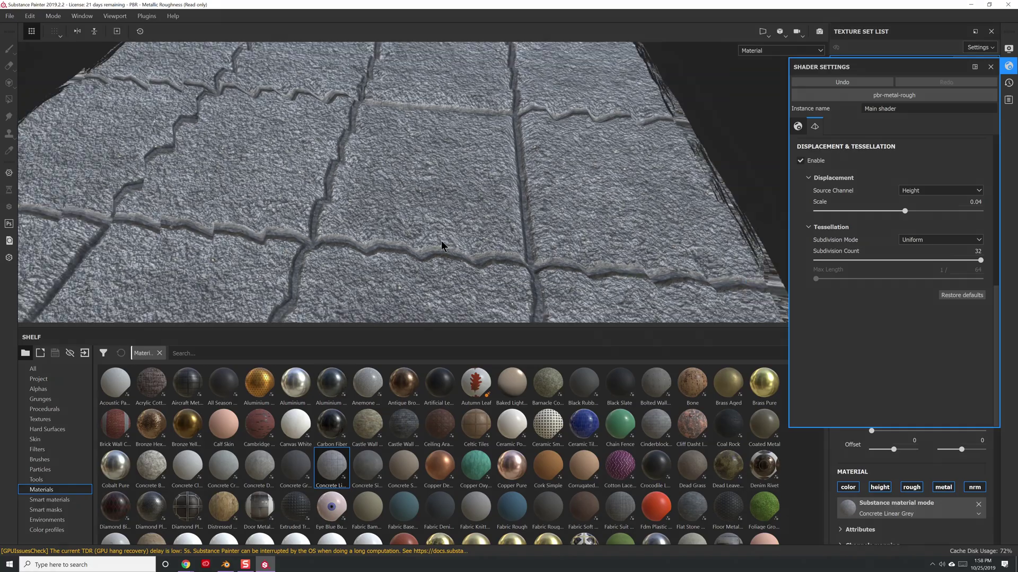
{"action": "mouse_move", "coordinate": [445, 245]}
{"action": "left_mouse_down", "text": "alt"}
{"action": "mouse_move", "coordinate": [523, 353]}
{"action": "mouse_move", "coordinate": [388, 149]}
{"action": "mouse_move", "coordinate": [551, 212]}
{"action": "left_mouse_up", "text": "alt"}
- Set displacement scale to 0 and export textures into a new 'Ceiling_' folder under Building
{"action": "mouse_move", "coordinate": [905, 211]}
{"action": "left_mouse_down"}
{"action": "mouse_move", "coordinate": [941, 211]}
{"action": "mouse_move", "coordinate": [897, 211]}
{"action": "left_mouse_up"}
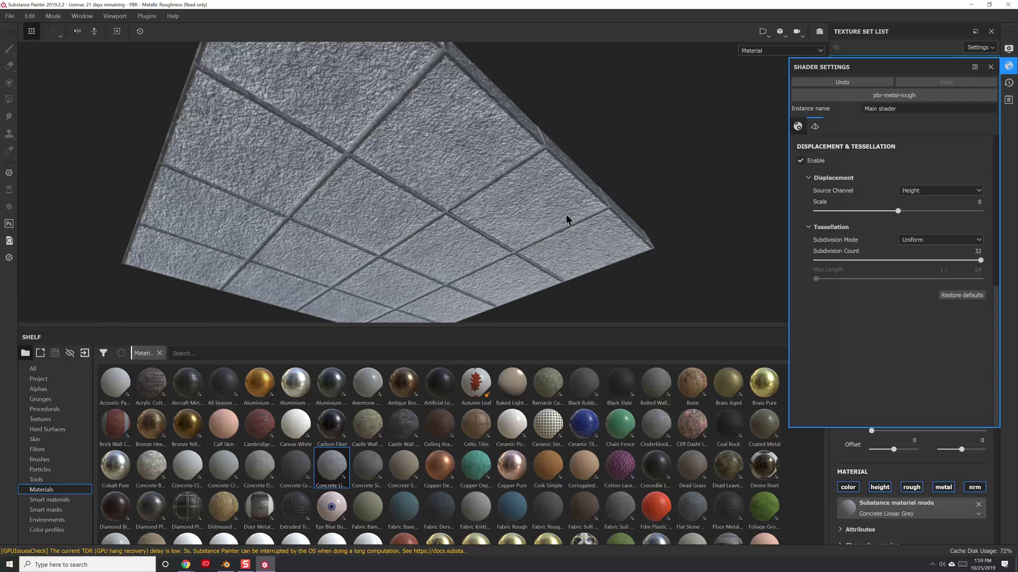
{"action": "left_click", "coordinate": [9, 16]}
{"action": "left_click", "coordinate": [31, 193]}
{"action": "left_click", "coordinate": [419, 125]}
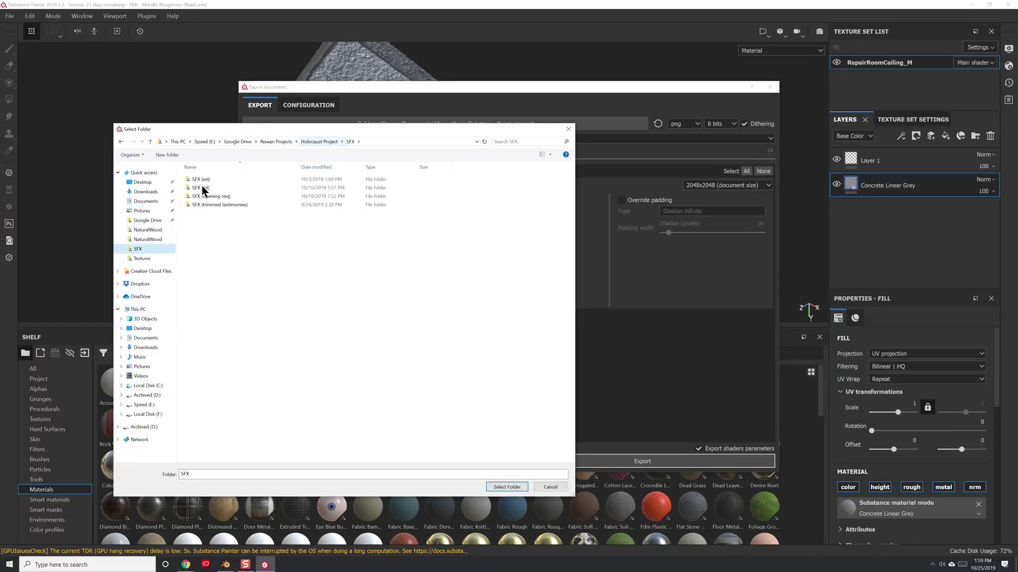
{"action": "double_click", "coordinate": [195, 399]}
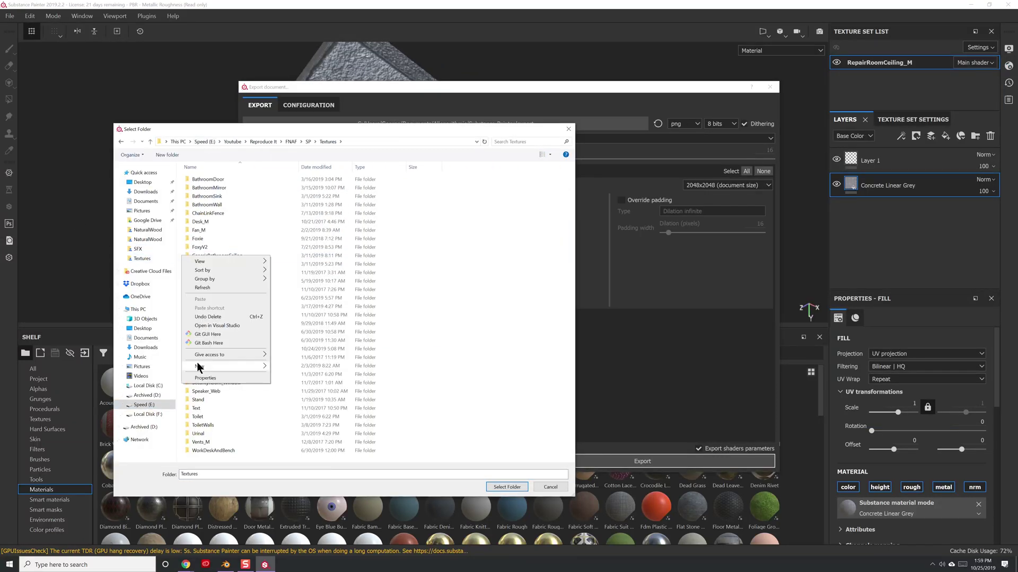
{"action": "double_click", "coordinate": [272, 313]}
{"action": "left_click", "coordinate": [167, 154]}
{"action": "type", "text": "Ceiling_4x4_"}
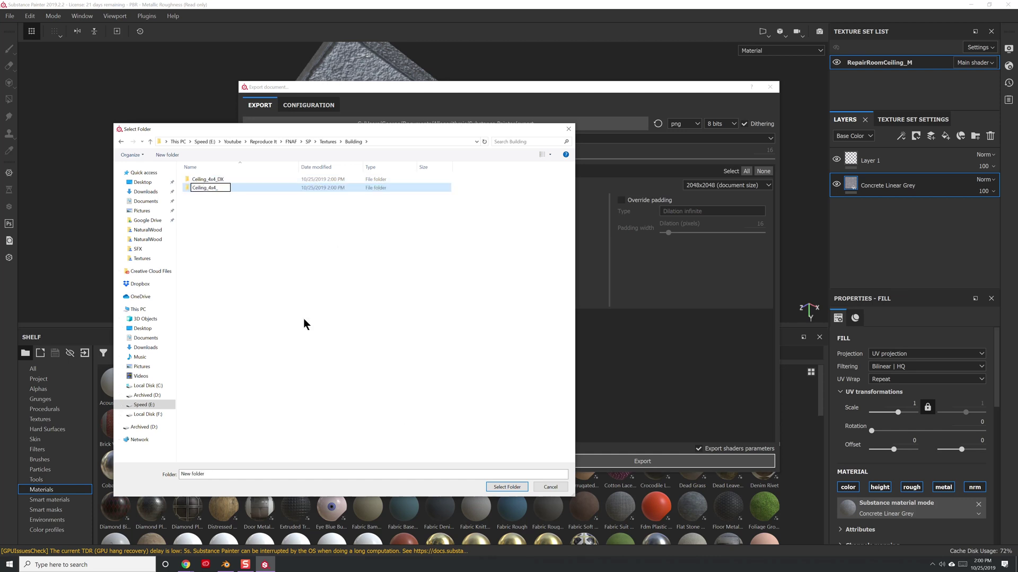
{"action": "left_click", "coordinate": [506, 486]}
{"action": "left_click", "coordinate": [641, 461]}
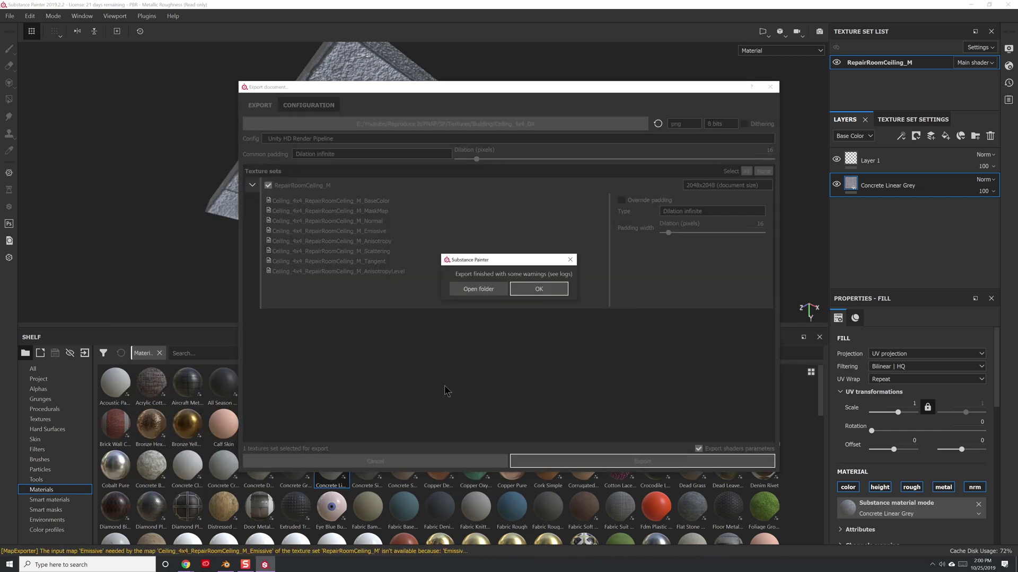
{"action": "left_click", "coordinate": [562, 302]}
- Reopen the export settings, pick another destination, and open the A Week at Arthur's Unity project
{"action": "left_click", "coordinate": [10, 16]}
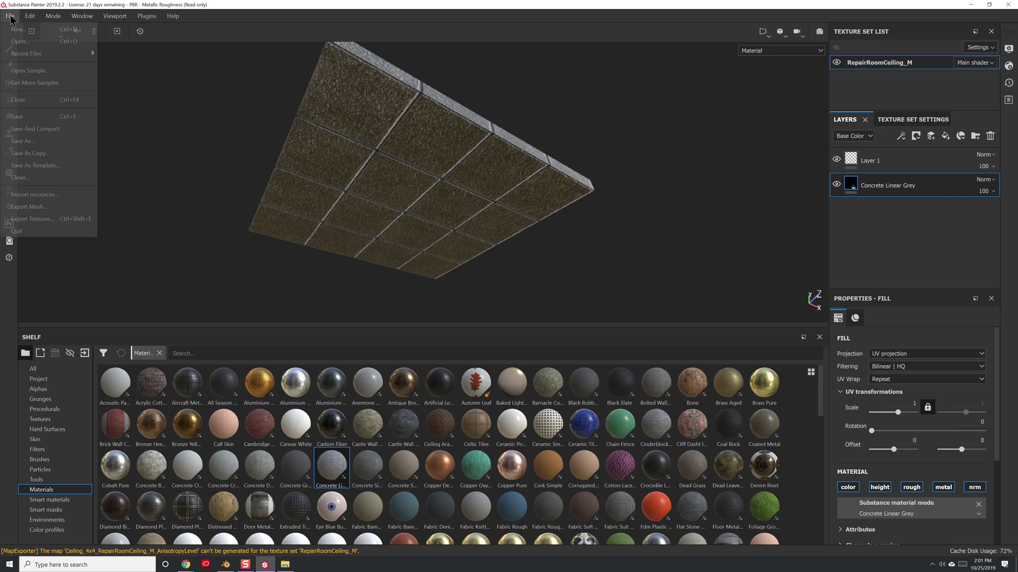
{"action": "left_click", "coordinate": [32, 219]}
{"action": "left_click", "coordinate": [462, 120]}
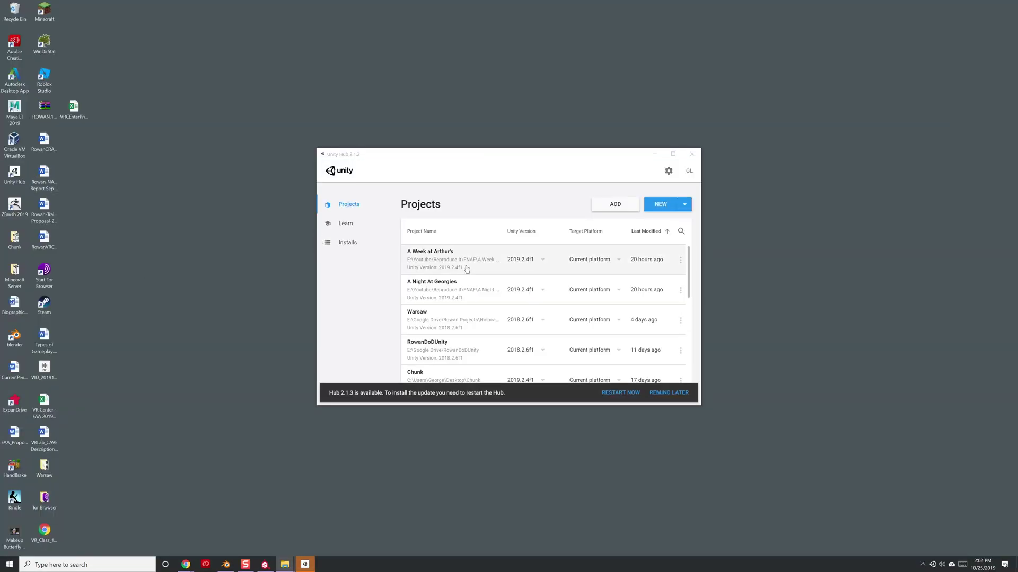
{"action": "left_click", "coordinate": [467, 269]}
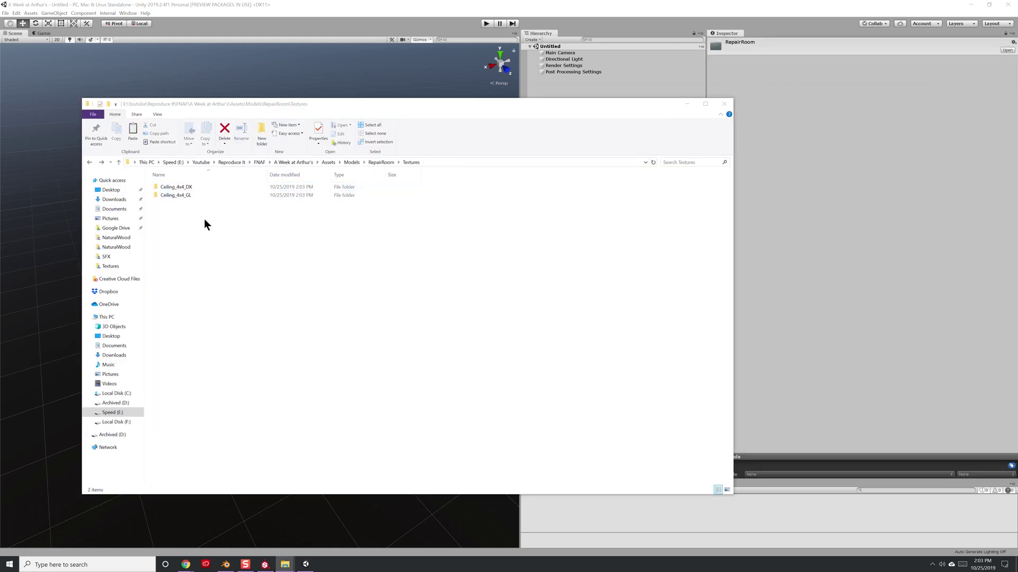
- Create a new folder inside the RepairRoom Textures folder
{"action": "right_click", "coordinate": [183, 258]}
{"action": "mouse_move", "coordinate": [237, 380]}
{"action": "left_click", "coordinate": [289, 384]}
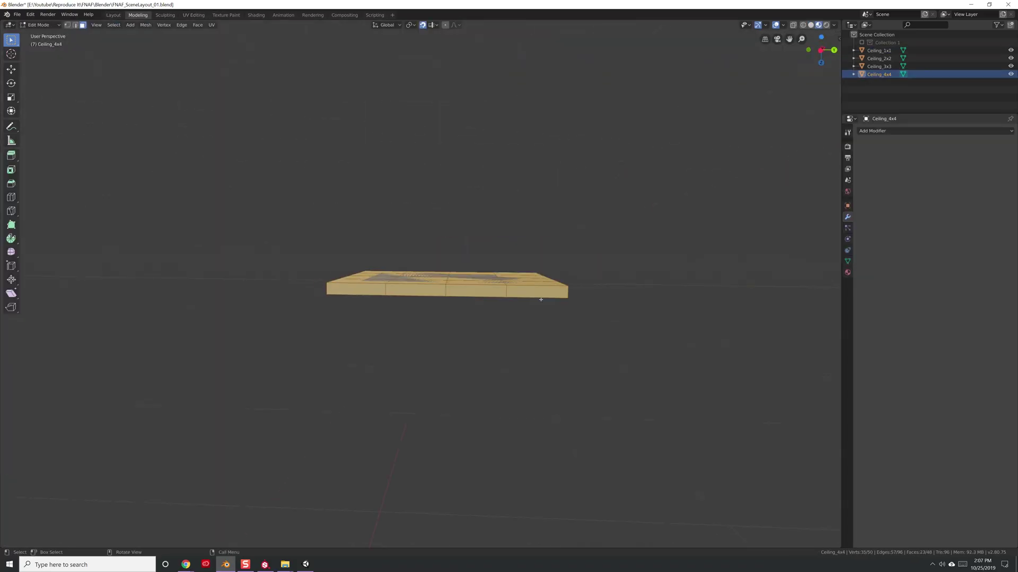
- Cancel the face move, return to Object Mode, and set all four ceilings' origins to the 3D cursor
{"action": "middle_click_drag", "start_coordinate": [541, 300], "coordinate": [553, 189]}
{"action": "right_click", "coordinate": [553, 188], "text": "shift"}
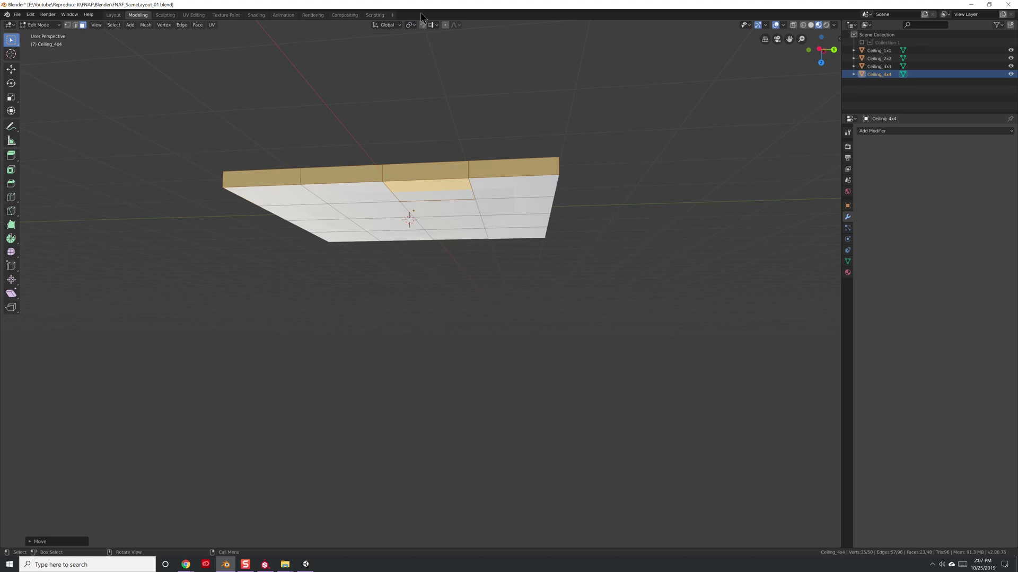
{"action": "key", "text": "Tab"}
{"action": "key", "text": "a"}
{"action": "right_click", "coordinate": [352, 178]}
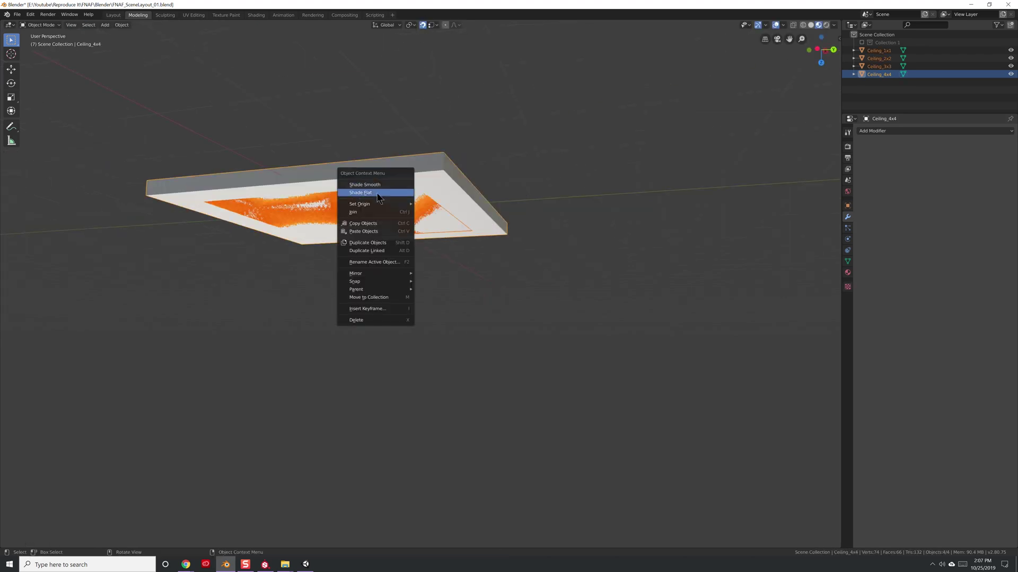
{"action": "left_click", "coordinate": [122, 25]}
{"action": "left_click", "coordinate": [256, 59]}
- Save the file, clear Ceiling_4x4's location to 0, 0, 0 with Alt+G, and deselect all
{"action": "key", "text": "ctrl+s"}
{"action": "key", "text": "n"}
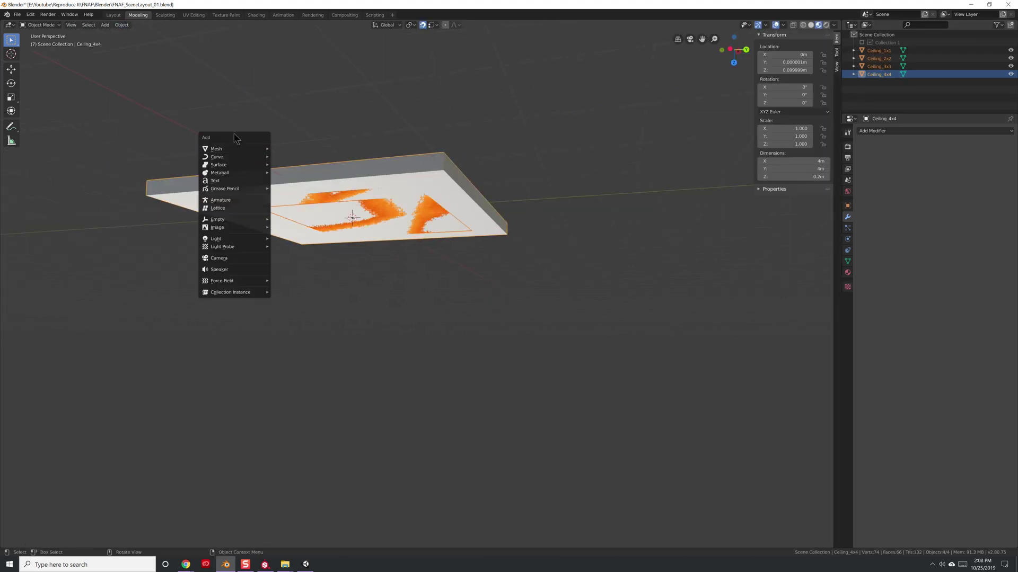
{"action": "key", "text": "Escape"}
{"action": "key", "text": "alt+g"}
{"action": "key", "text": "alt+a"}
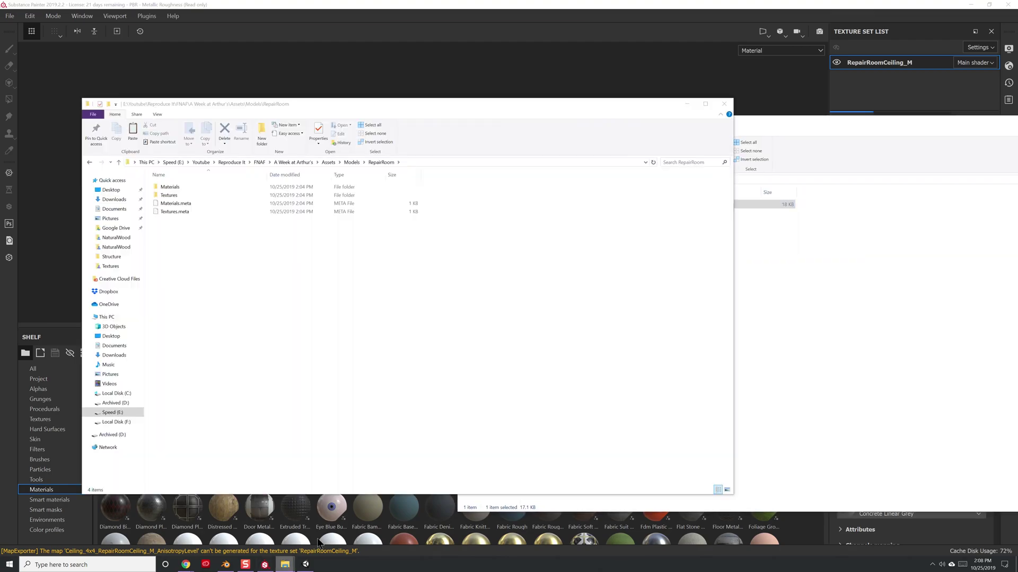
- Orbit under the ceiling and reposition the ceiling's origin through Set Origin again
{"action": "right_click", "coordinate": [209, 259]}
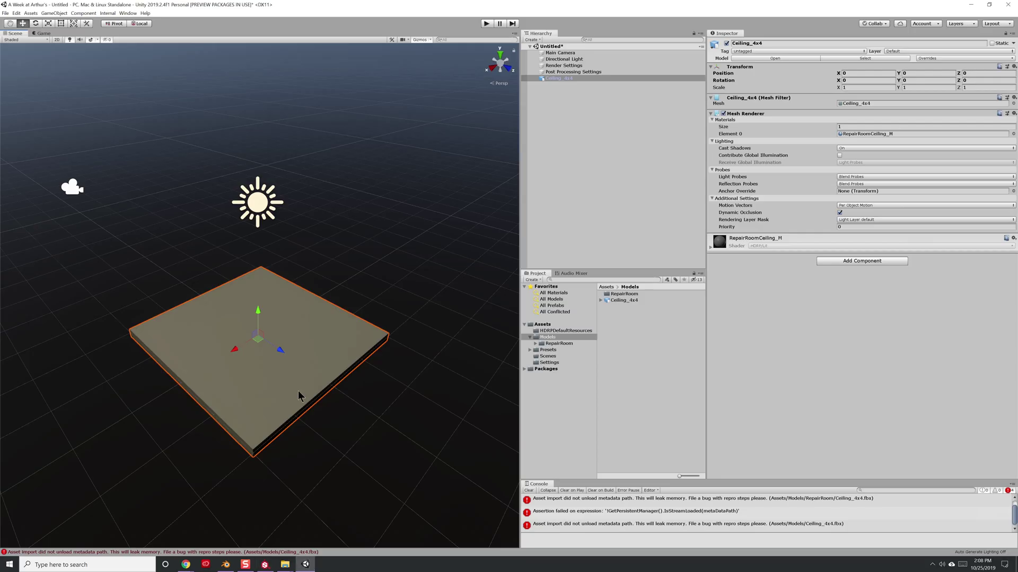
{"action": "right_click_drag", "start_coordinate": [298, 396], "coordinate": [393, 367]}
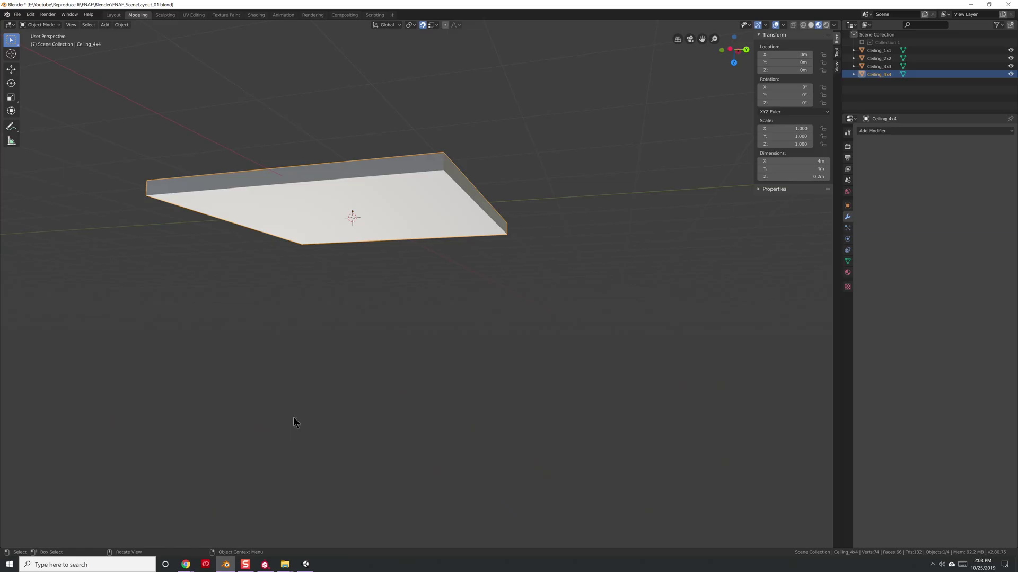
{"action": "middle_click_drag", "start_coordinate": [296, 420], "coordinate": [456, 316]}
{"action": "left_click", "coordinate": [122, 25]}
{"action": "mouse_move", "coordinate": [148, 40]}
{"action": "left_click", "coordinate": [226, 51]}
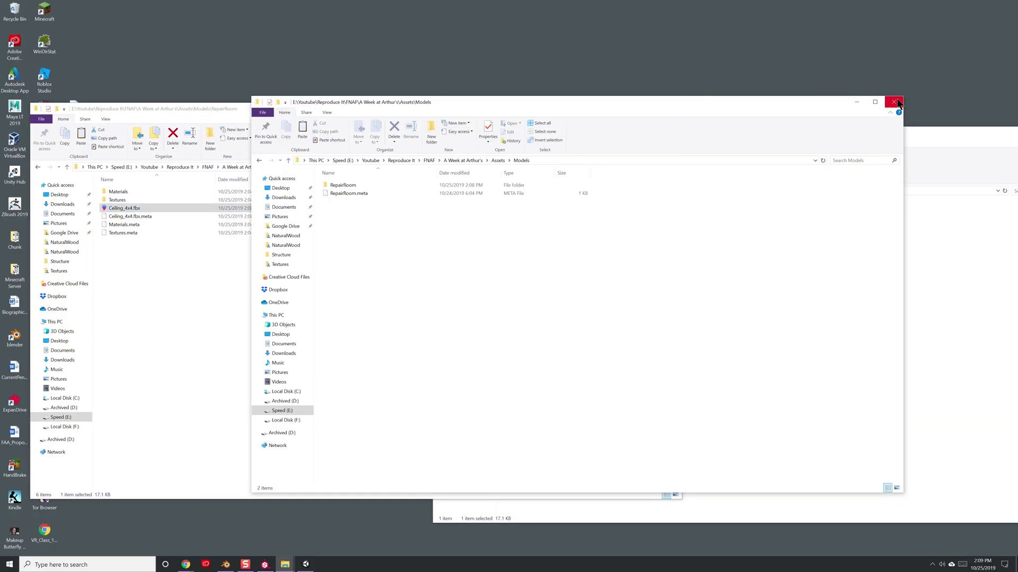
- Place the Ceiling_4x4 model into the Unity scene, then view the Blender slab from the front
{"action": "left_click", "coordinate": [895, 102]}
{"action": "right_click", "coordinate": [125, 268]}
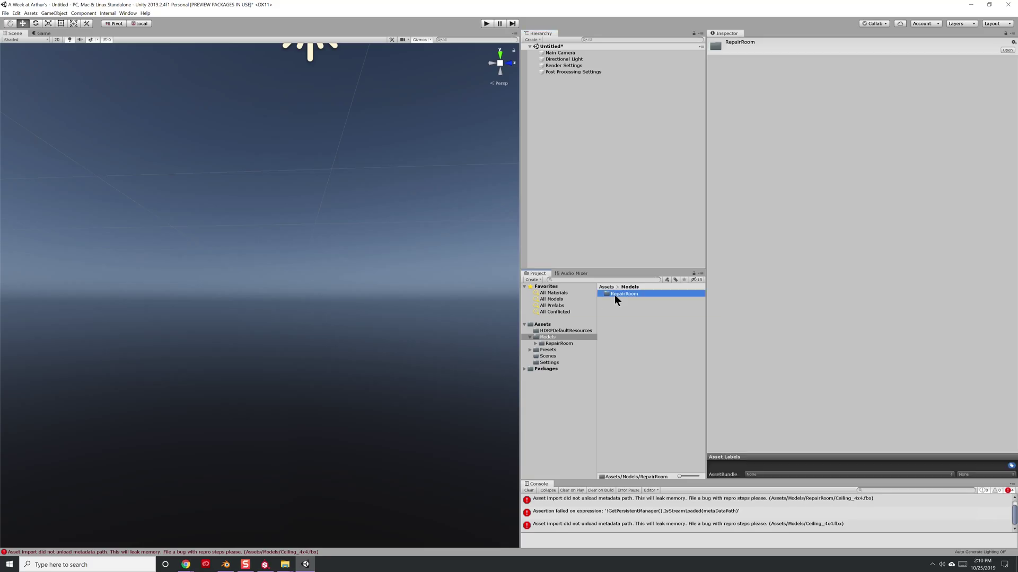
{"action": "left_click_drag", "start_coordinate": [615, 295], "coordinate": [325, 353]}
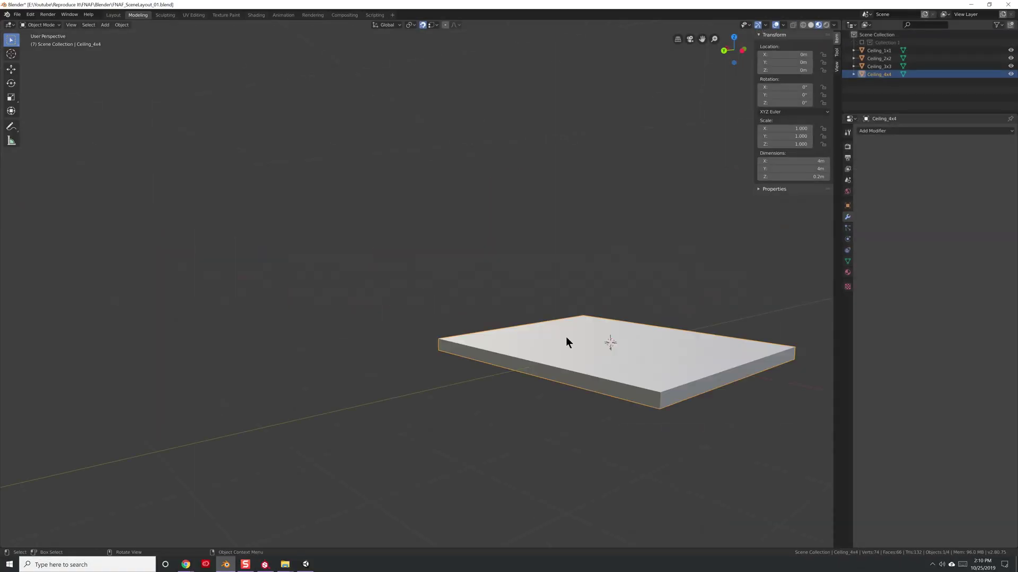
{"action": "middle_click_drag", "start_coordinate": [565, 336], "coordinate": [445, 423]}
{"action": "key", "text": "KP_1"}
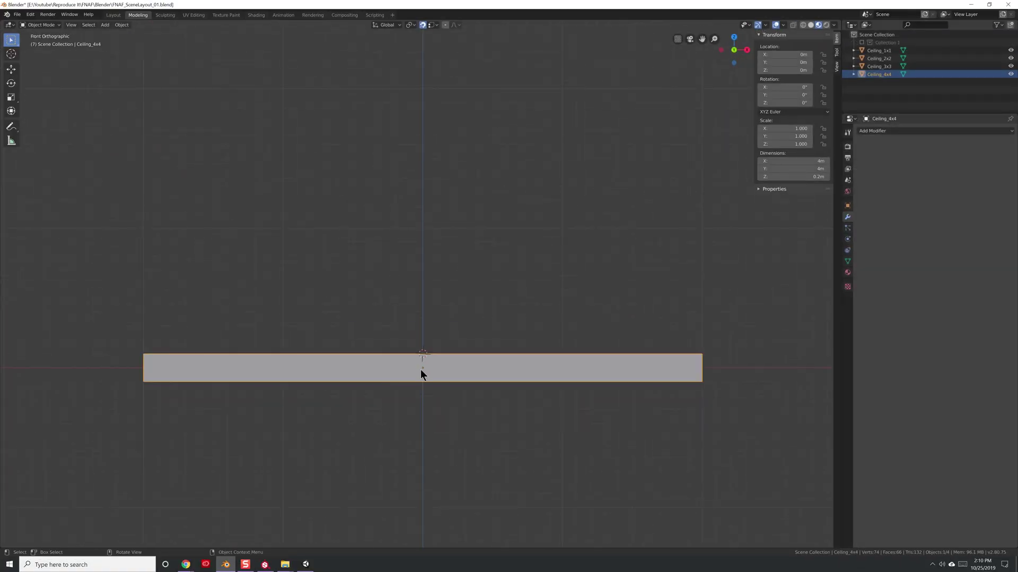
- Try moving the slab's origin and height vertically, then undo the change
{"action": "left_click", "coordinate": [122, 25]}
{"action": "left_click", "coordinate": [222, 47]}
{"action": "key", "text": "g"}
{"action": "key", "text": "Return"}
{"action": "left_click", "coordinate": [409, 25]}
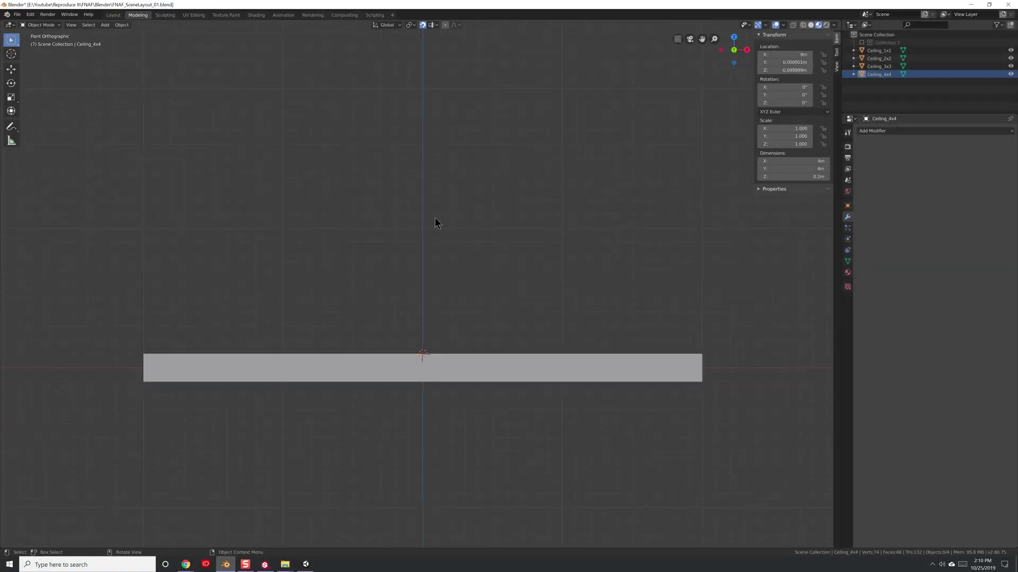
{"action": "key", "text": "ctrl+z"}
- Set the ceiling origins to the 3D cursor once more
{"action": "left_click", "coordinate": [122, 25]}
{"action": "mouse_move", "coordinate": [134, 42]}
{"action": "left_click", "coordinate": [221, 59]}
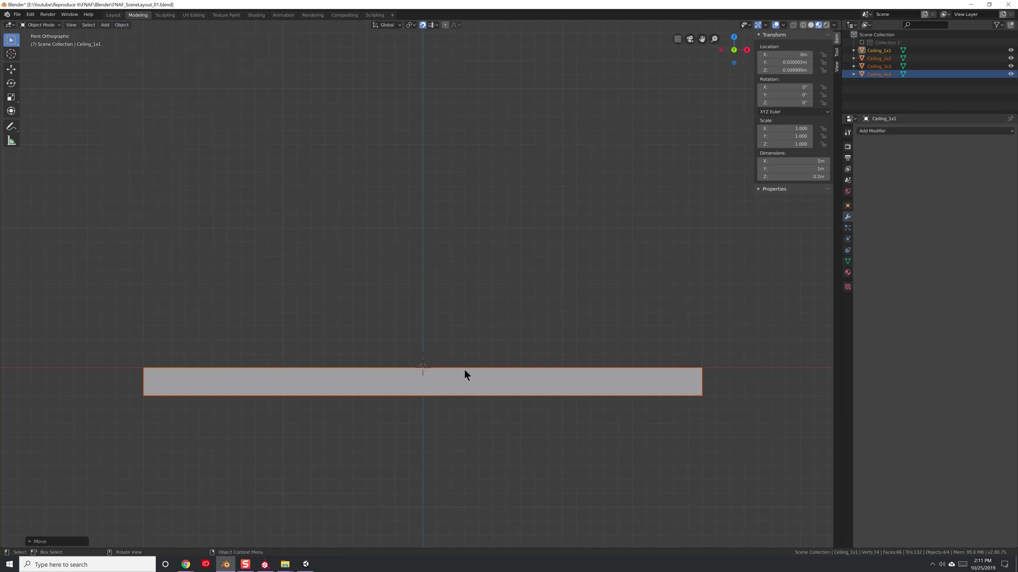
{"action": "middle_click_drag", "start_coordinate": [463, 369], "coordinate": [509, 318]}
{"action": "left_click", "coordinate": [122, 25]}
{"action": "left_click", "coordinate": [235, 60]}
- Select Ceiling_4x4 and check it in front view, then deselect all and view from below
{"action": "middle_click_drag", "start_coordinate": [403, 223], "coordinate": [400, 138]}
{"action": "left_click", "coordinate": [508, 345]}
{"action": "key", "text": "KP_1"}
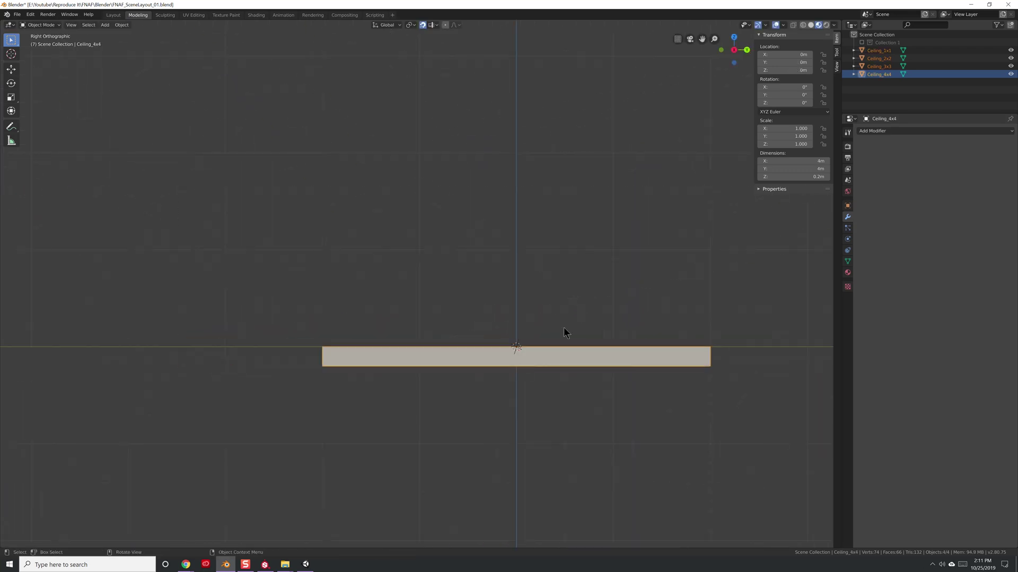
{"action": "left_click", "coordinate": [122, 25]}
{"action": "key", "text": "Escape"}
{"action": "key", "text": "alt+a"}
{"action": "middle_click_drag", "start_coordinate": [564, 326], "coordinate": [260, 220]}
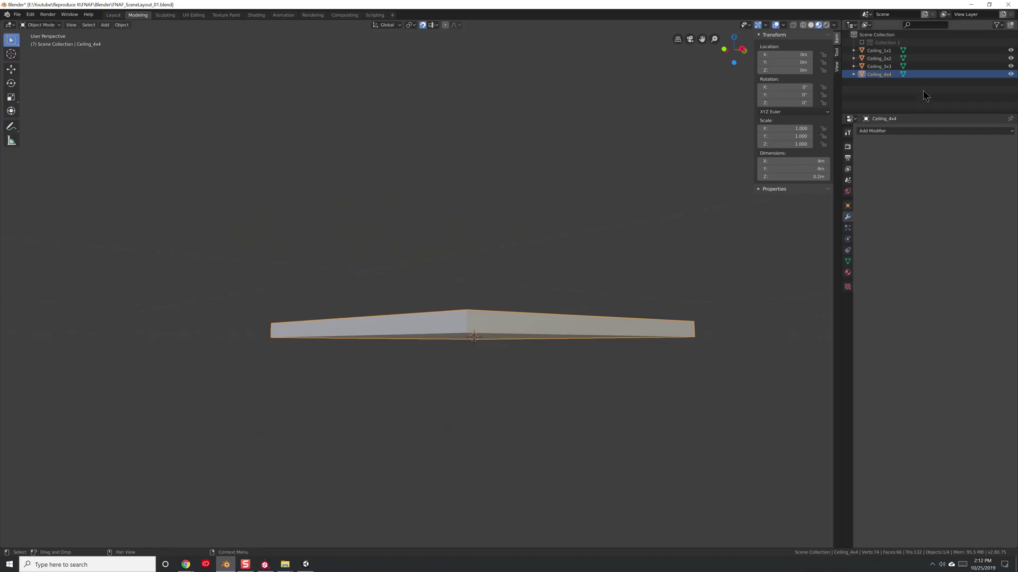
- Assign the Ceiling_4x4_DX maps to Ceiling_4x4_M, rotate the sun, and tint the Base Map white
{"action": "left_click", "coordinate": [847, 273]}
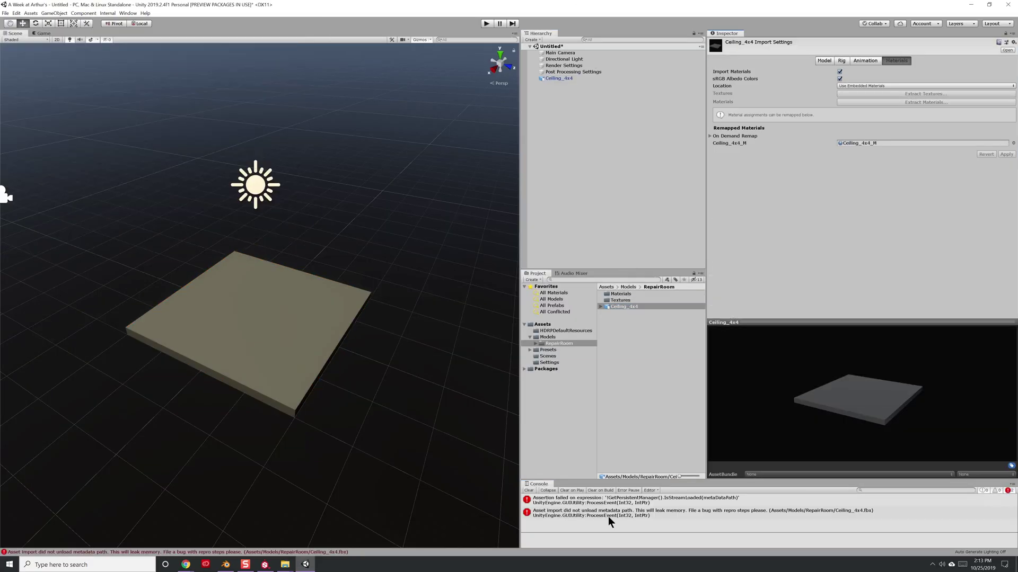
{"action": "left_click", "coordinate": [559, 342]}
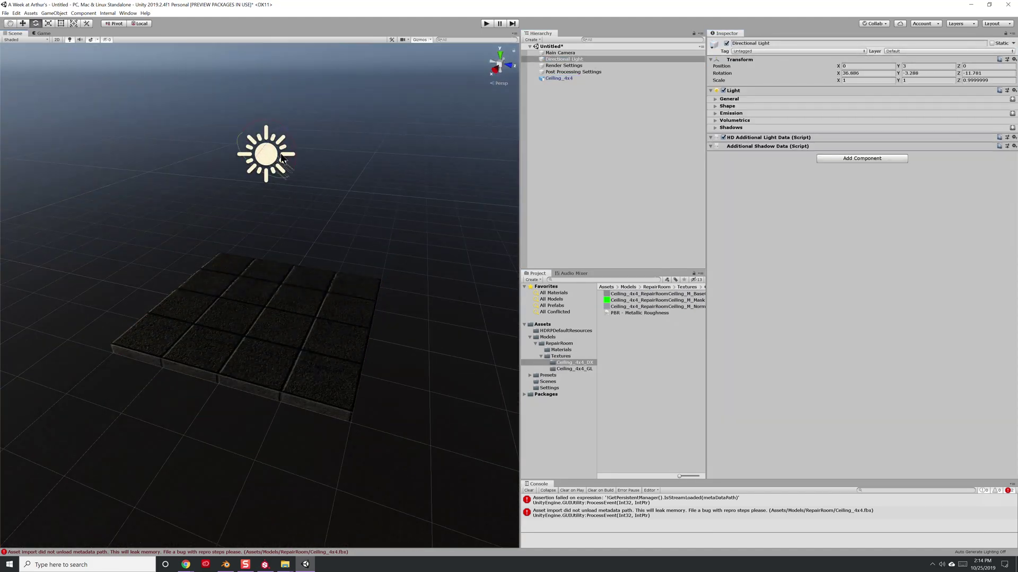
{"action": "left_click_drag", "start_coordinate": [317, 195], "coordinate": [312, 183]}
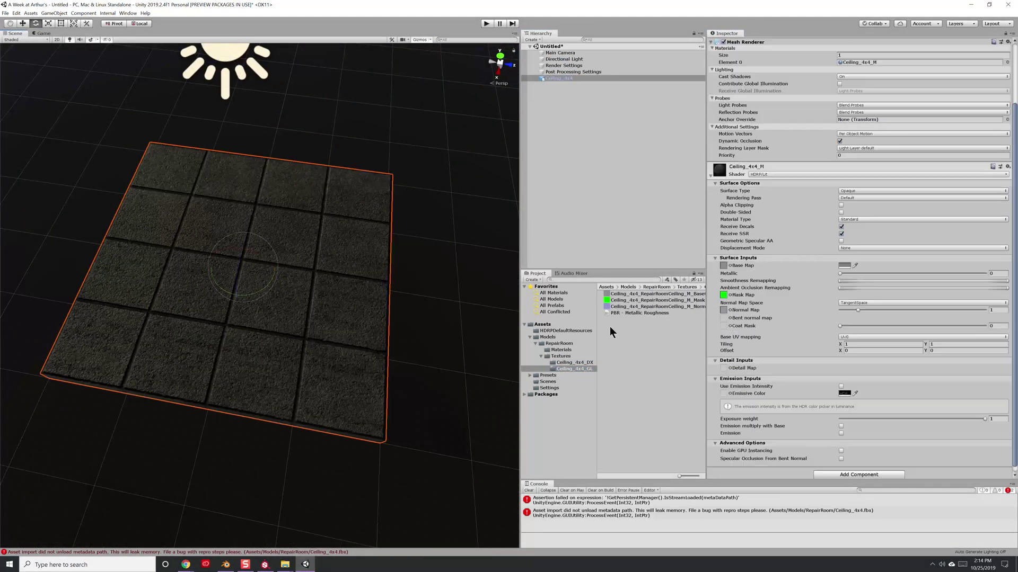
{"action": "left_click_drag", "start_coordinate": [387, 366], "coordinate": [375, 359], "text": "alt"}
{"action": "left_click", "coordinate": [844, 265]}
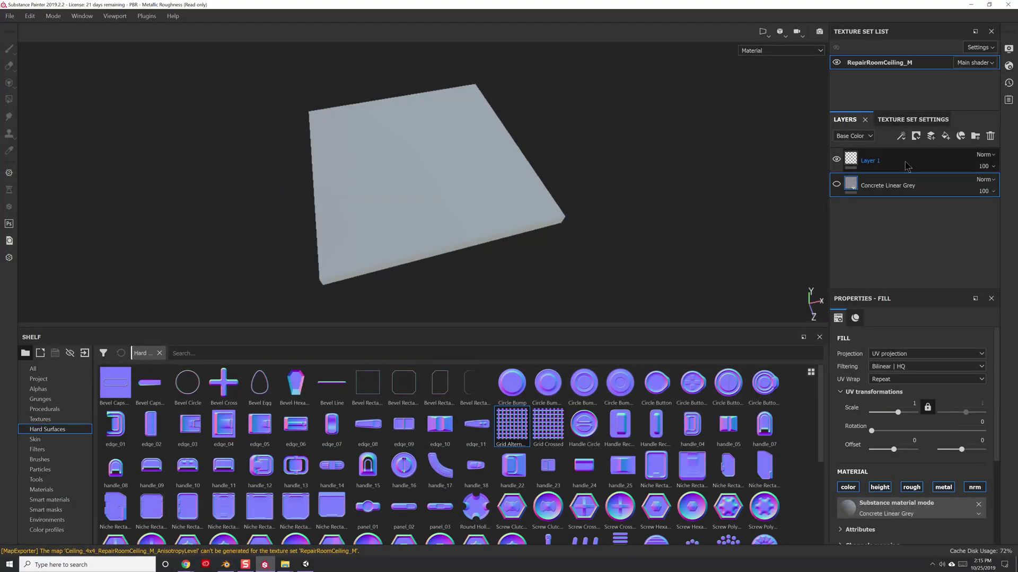
- Make Layer 1 active and paint a Grid Alternating stamp onto the plane
{"action": "left_click", "coordinate": [907, 166]}
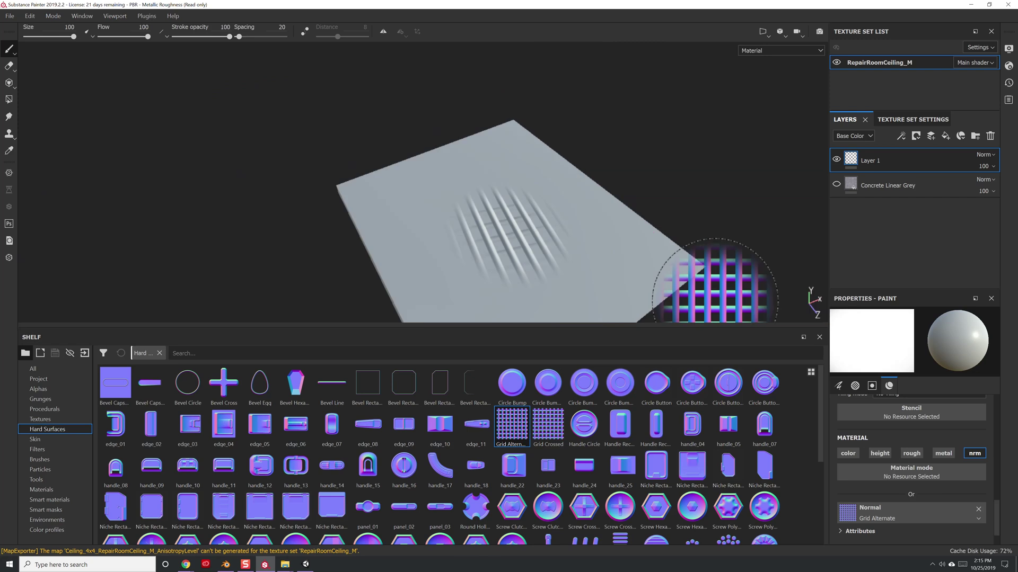
{"action": "left_click", "coordinate": [524, 241]}
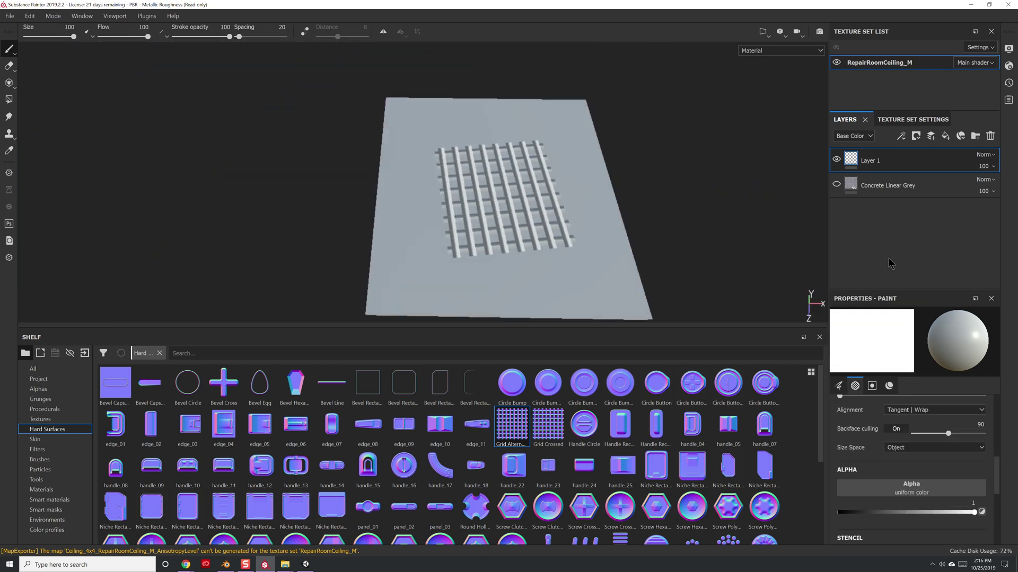
{"action": "scroll", "coordinate": [516, 437], "scroll_direction": "down", "scroll_amount": 3}
{"action": "scroll", "coordinate": [516, 438], "scroll_direction": "up", "scroll_amount": 4}
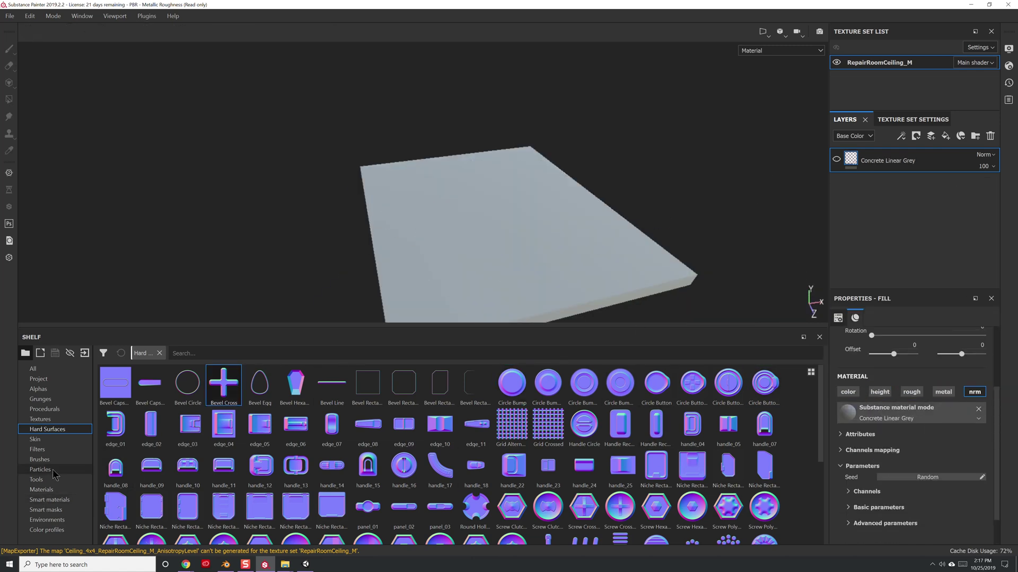
- Filter the shelf to alphas matching 'text' and enable painting on the height channel
{"action": "left_click", "coordinate": [38, 389]}
{"action": "left_click", "coordinate": [212, 353]}
{"action": "type", "text": "text"}
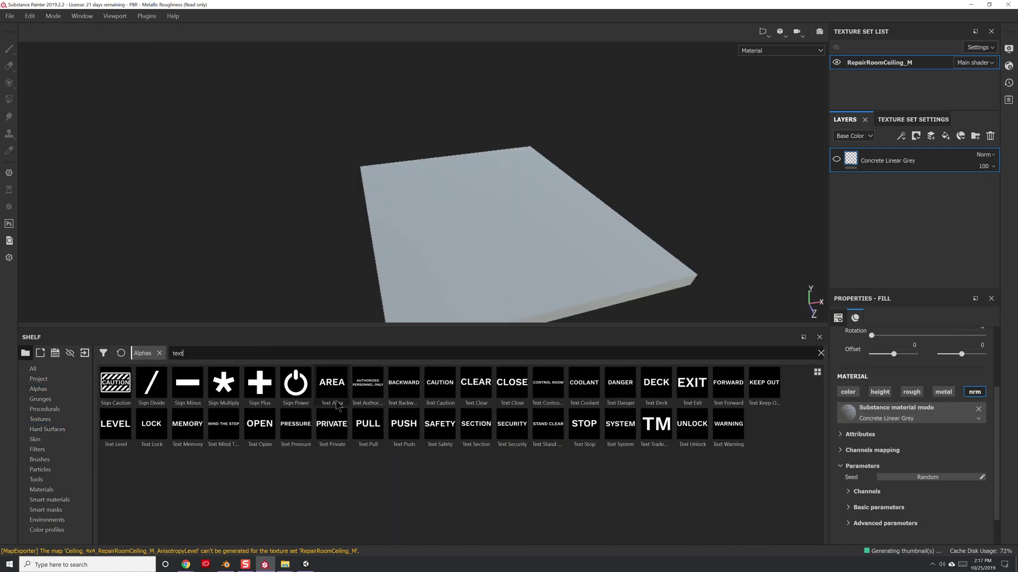
{"action": "left_click", "coordinate": [879, 391]}
{"action": "scroll", "coordinate": [873, 407], "scroll_direction": "down", "scroll_amount": 1}
- Add a paint layer for the AREA stamp and raise height displacement in Shader Settings
{"action": "left_click", "coordinate": [791, 308]}
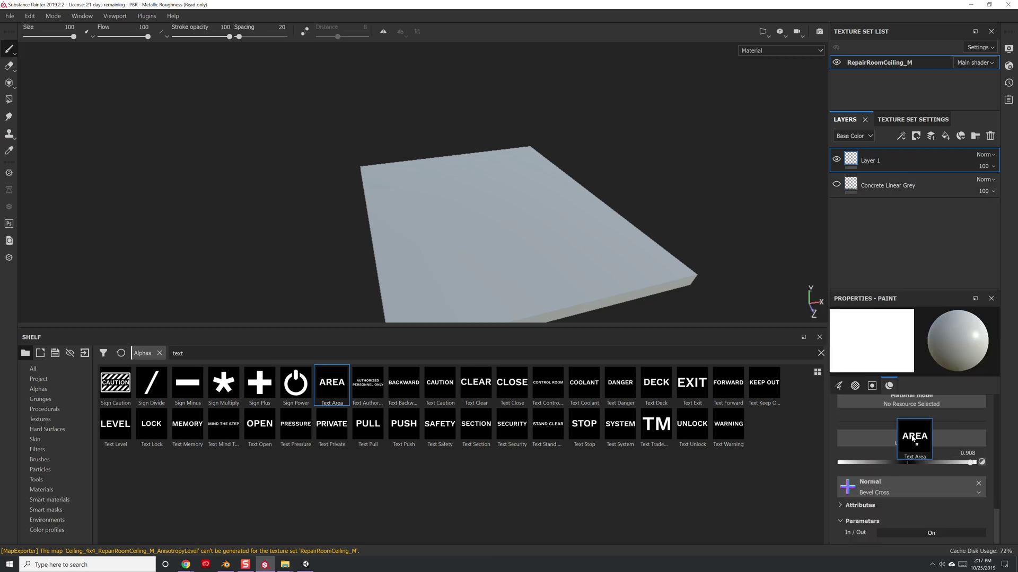
{"action": "scroll", "coordinate": [868, 461], "scroll_direction": "down", "scroll_amount": 2}
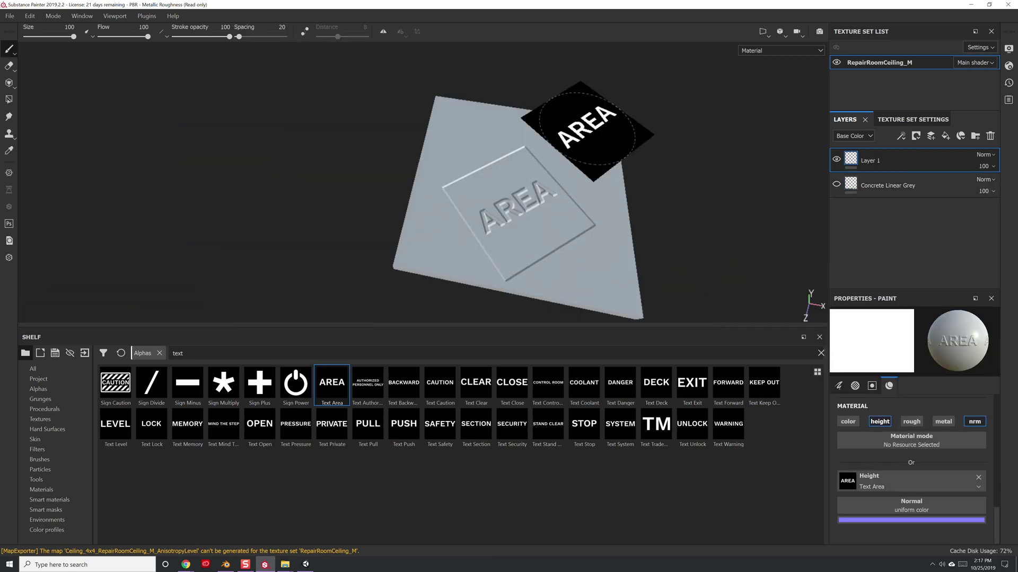
{"action": "left_click", "coordinate": [1009, 66]}
{"action": "mouse_move", "coordinate": [980, 233]}
{"action": "left_mouse_down"}
{"action": "mouse_move", "coordinate": [627, 229]}
{"action": "mouse_move", "coordinate": [596, 212]}
{"action": "mouse_move", "coordinate": [558, 325]}
{"action": "mouse_move", "coordinate": [539, 244]}
{"action": "mouse_move", "coordinate": [541, 168]}
{"action": "mouse_move", "coordinate": [495, 170]}
{"action": "left_mouse_up"}
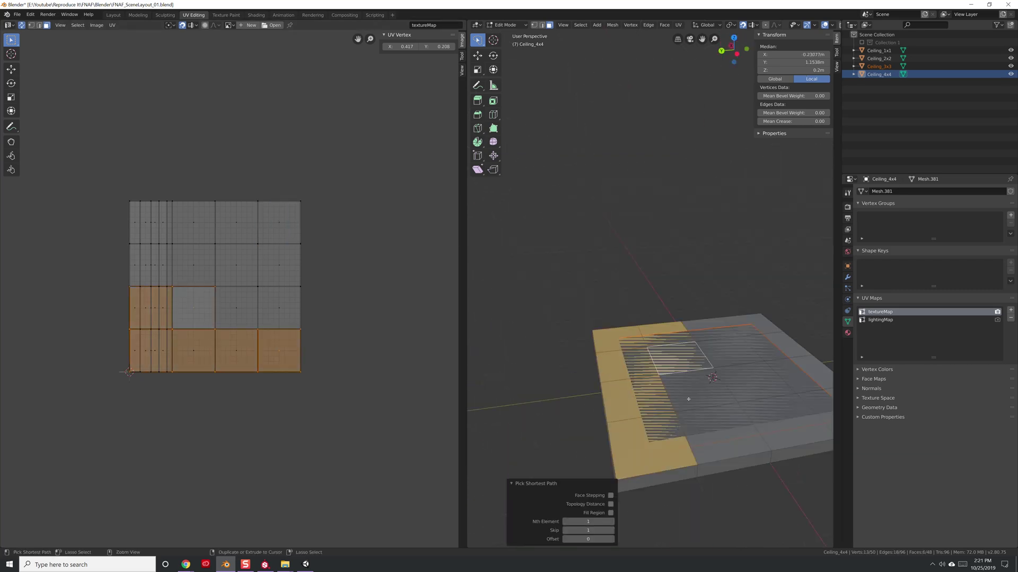
{"action": "middle_click_drag", "start_coordinate": [687, 399], "coordinate": [737, 374]}
{"action": "left_click", "coordinate": [662, 317]}
{"action": "left_click", "coordinate": [601, 316]}
{"action": "middle_click_drag", "start_coordinate": [629, 337], "coordinate": [477, 249]}
{"action": "left_click", "coordinate": [580, 318]}
- Deselect all faces and open the Export Textures settings
{"action": "key", "text": "alt+a"}
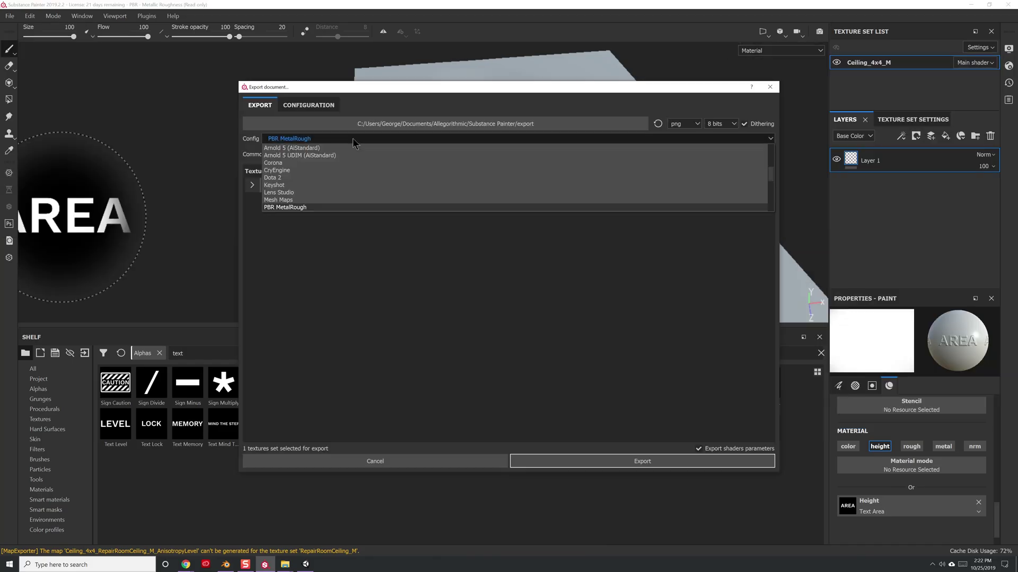
{"action": "left_click", "coordinate": [352, 138]}
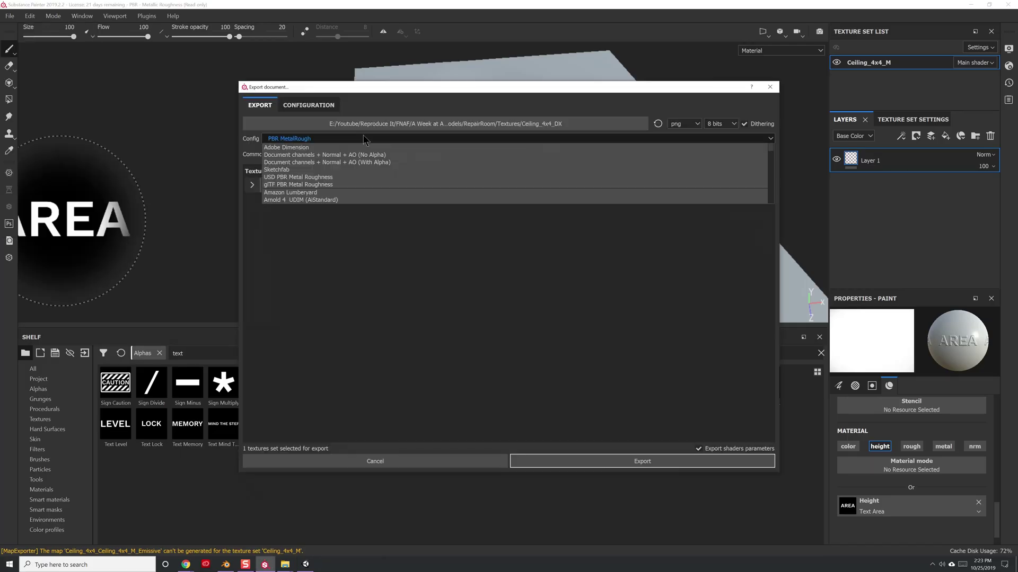
- Assign the exported _Normal texture to the Normal Map slot and choose Pixel displacement
{"action": "left_click_drag", "start_coordinate": [725, 374], "coordinate": [723, 381]}
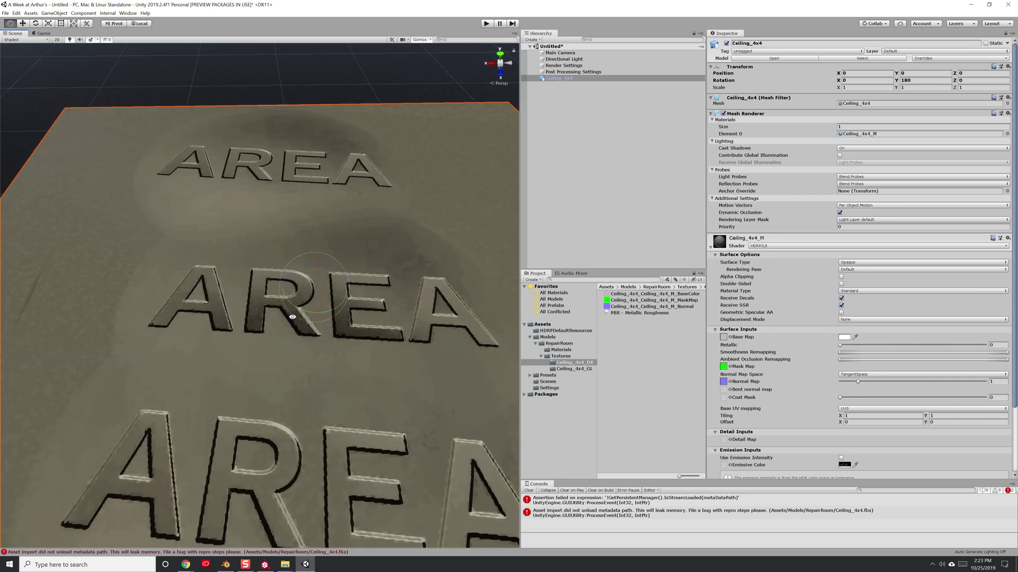
{"action": "left_click", "coordinate": [858, 336]}
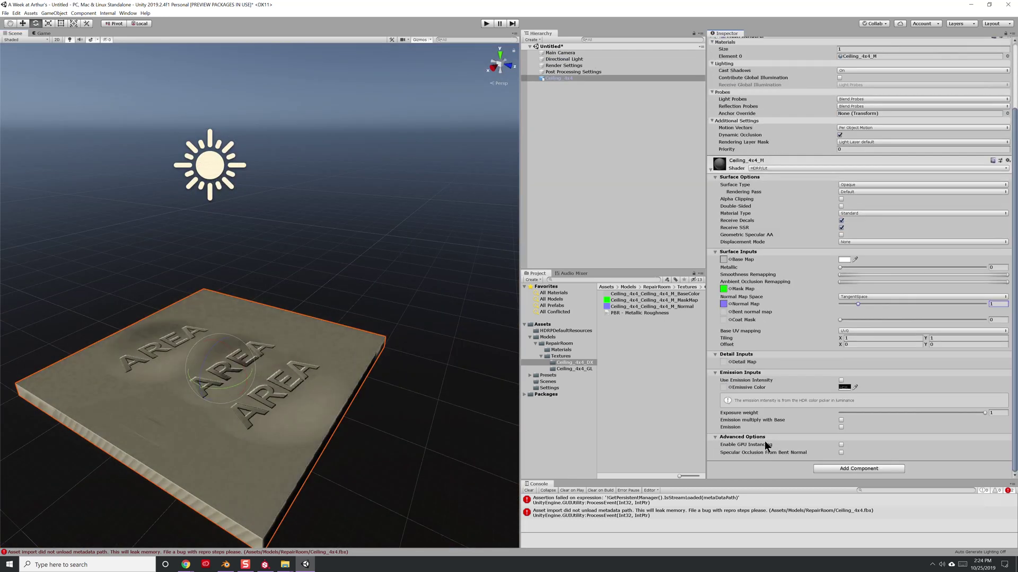
{"action": "left_click", "coordinate": [859, 313]}
{"action": "left_click", "coordinate": [869, 338]}
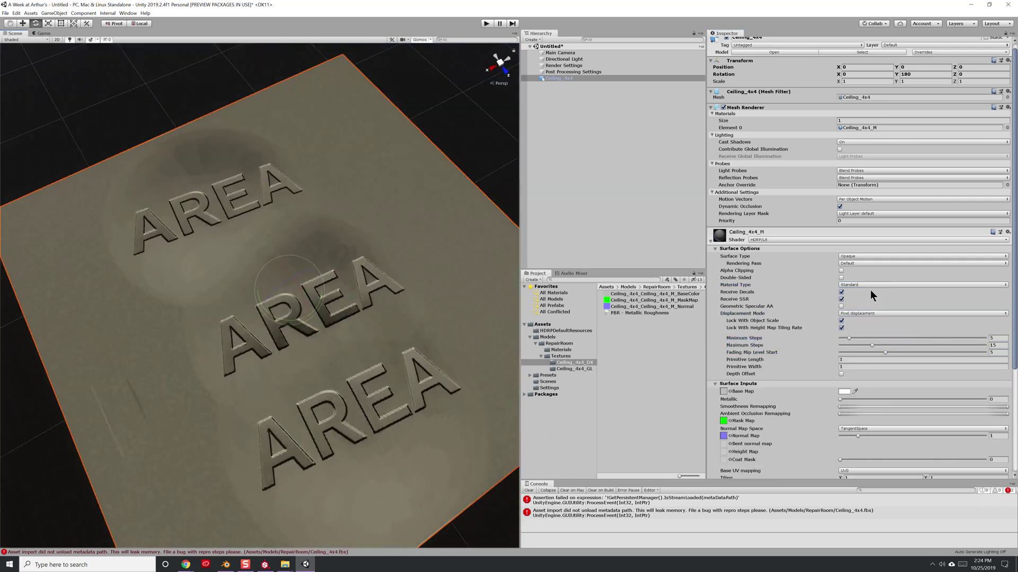
- Keep Normal Map Space as TangentSpace and select one of the exported textures
{"action": "scroll", "coordinate": [863, 284], "scroll_direction": "down", "scroll_amount": 5}
{"action": "left_click", "coordinate": [27, 33]}
{"action": "left_click", "coordinate": [833, 332]}
{"action": "scroll", "coordinate": [863, 258], "scroll_direction": "up", "scroll_amount": 4}
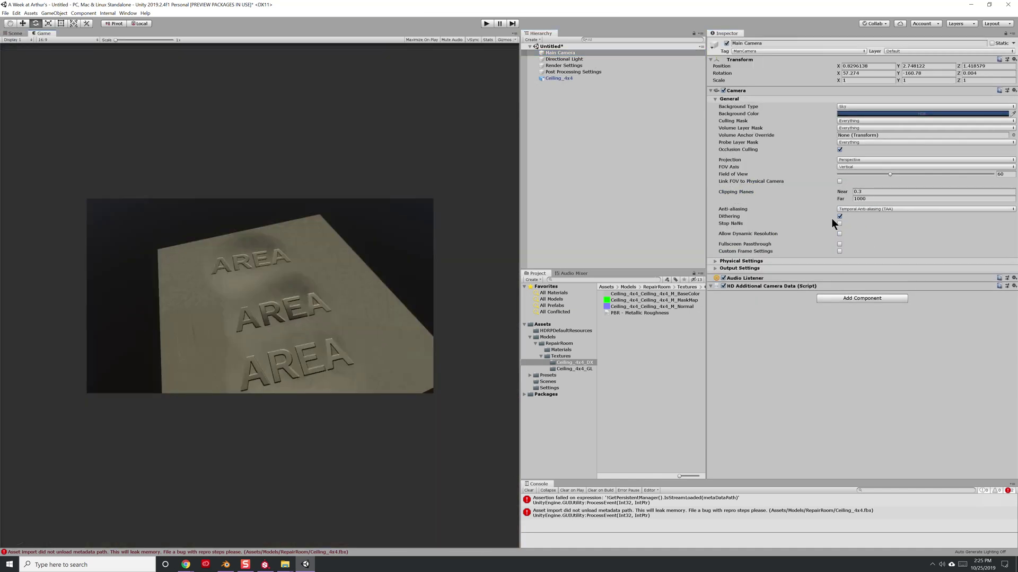
{"action": "left_click", "coordinate": [648, 307]}
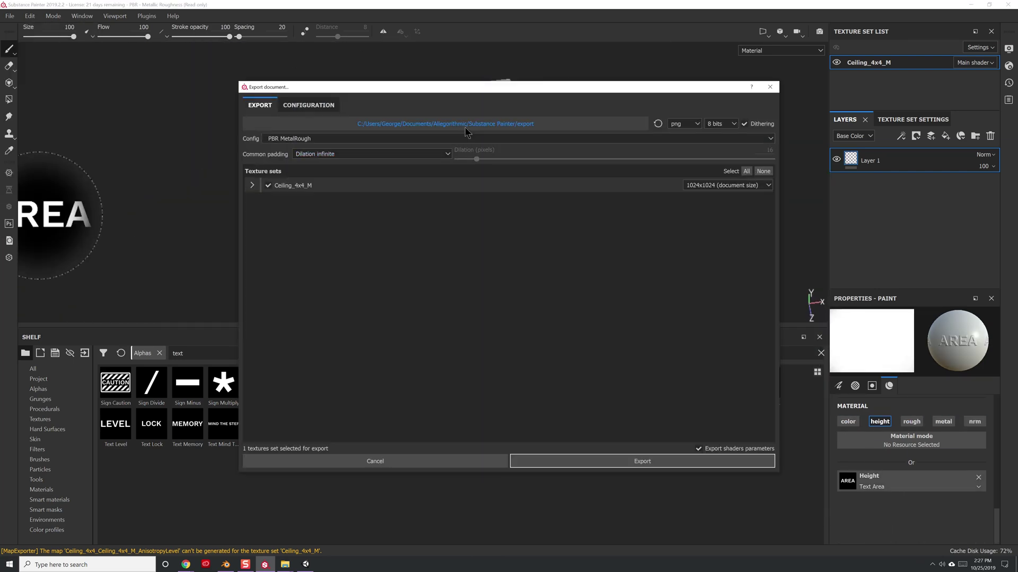
- Set the texture export destination to the Unity project's Models folder
{"action": "left_click", "coordinate": [465, 127]}
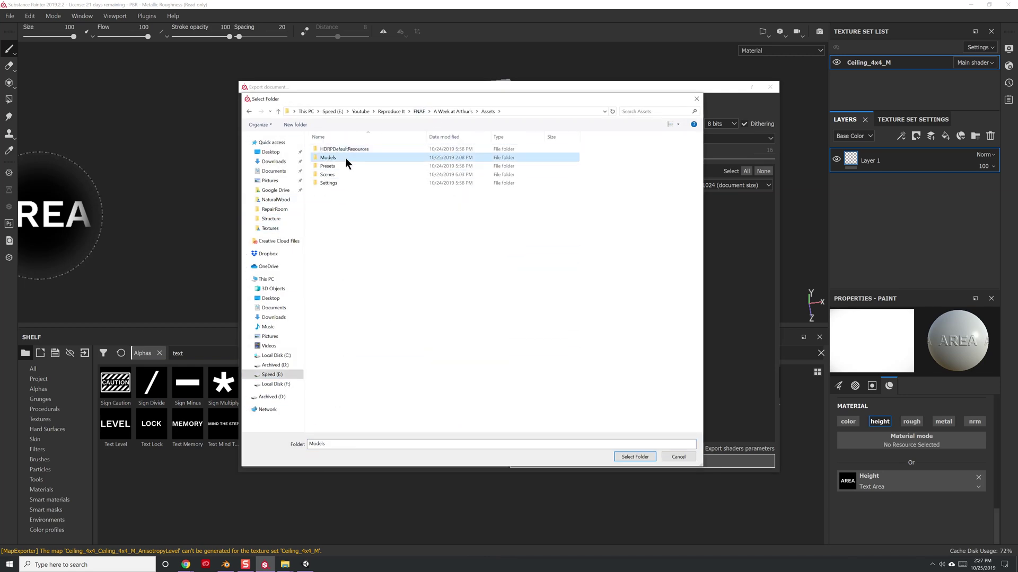
{"action": "double_click", "coordinate": [345, 157]}
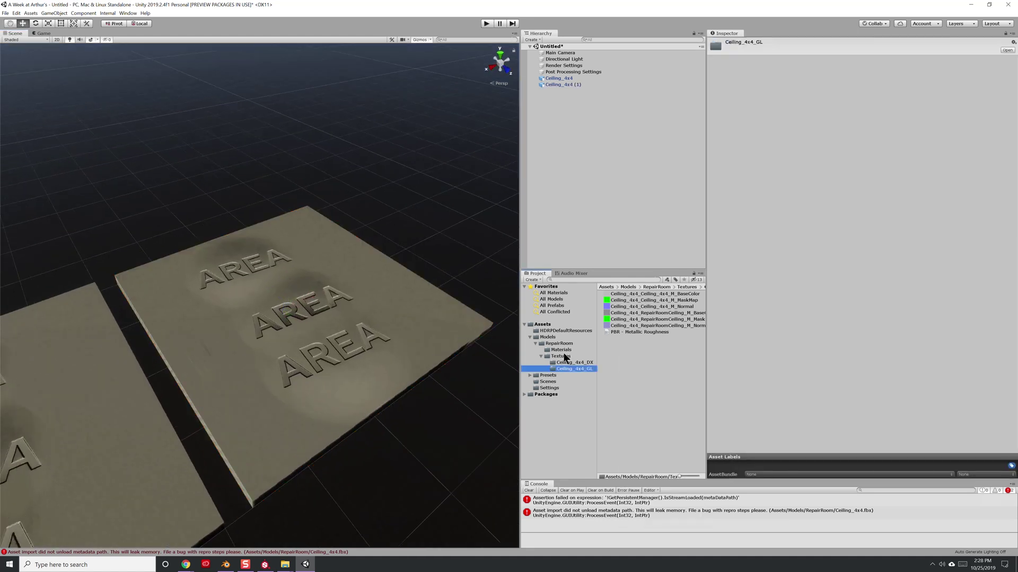
- Select Ceiling_4x4_M 1 in Materials, then rotate the Directional Light with the E gizmo
{"action": "left_click", "coordinate": [561, 350]}
{"action": "left_click", "coordinate": [628, 300]}
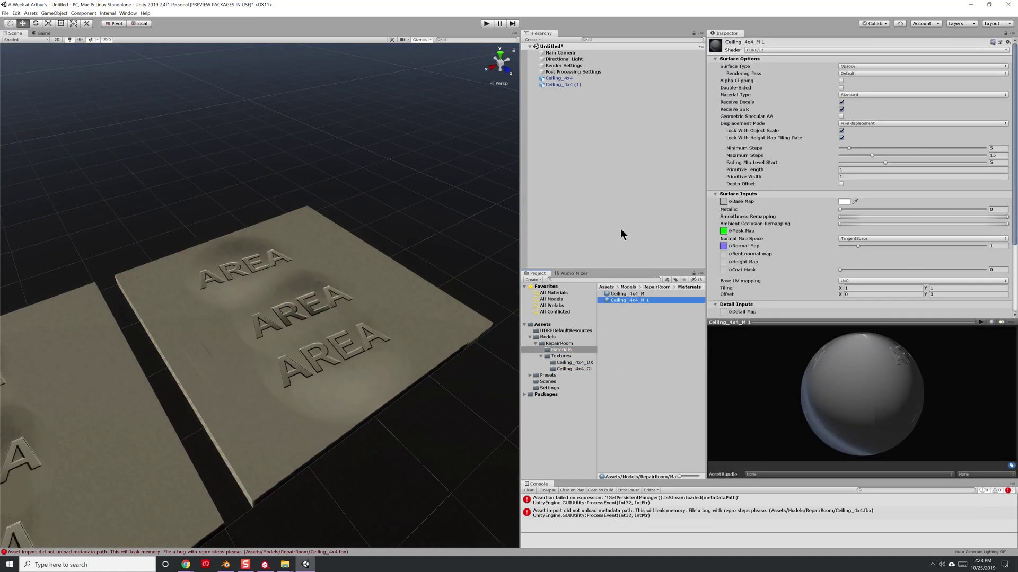
{"action": "left_click", "coordinate": [560, 350]}
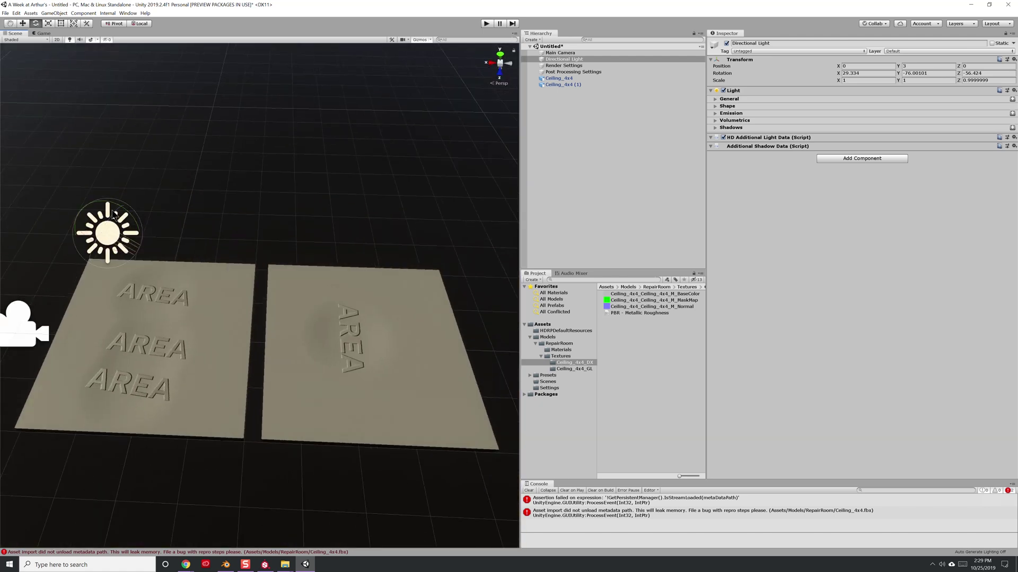
{"action": "key", "text": "e"}
{"action": "left_click_drag", "start_coordinate": [127, 216], "coordinate": [156, 229]}
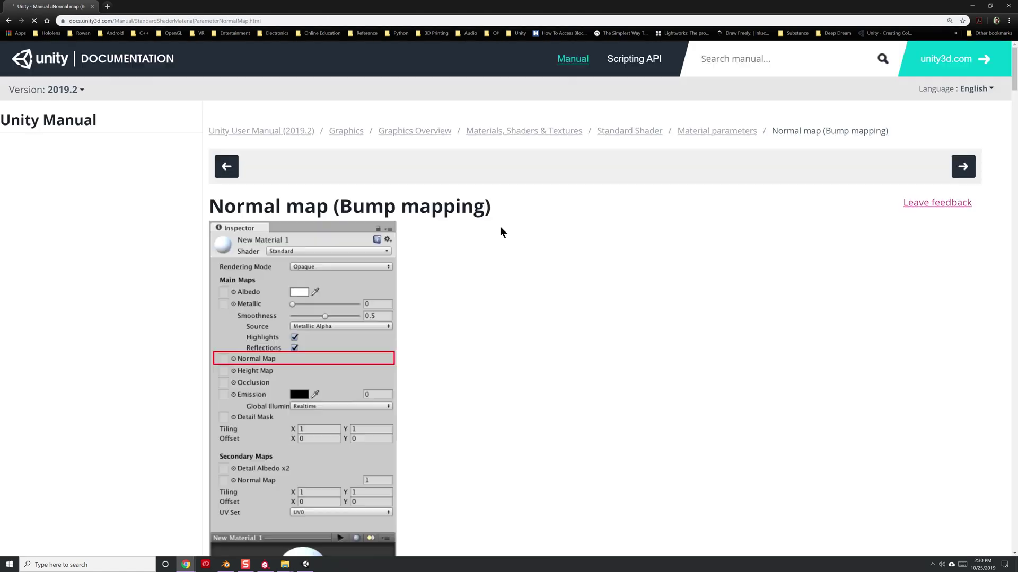
{"action": "scroll", "coordinate": [501, 227], "scroll_direction": "down", "scroll_amount": 10}
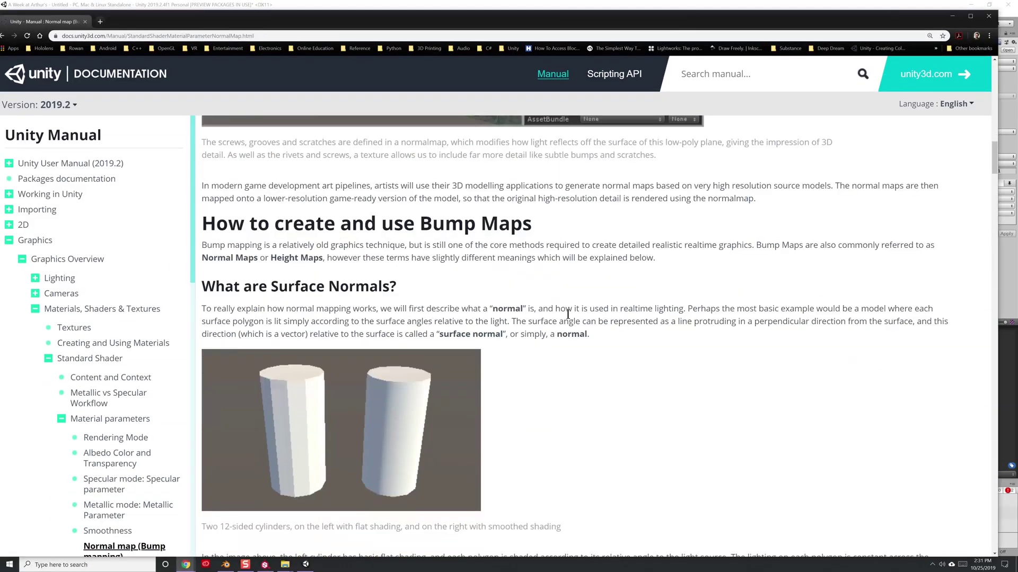
{"action": "scroll", "coordinate": [562, 324], "scroll_direction": "down", "scroll_amount": 15}
{"action": "scroll", "coordinate": [507, 382], "scroll_direction": "down", "scroll_amount": 20}
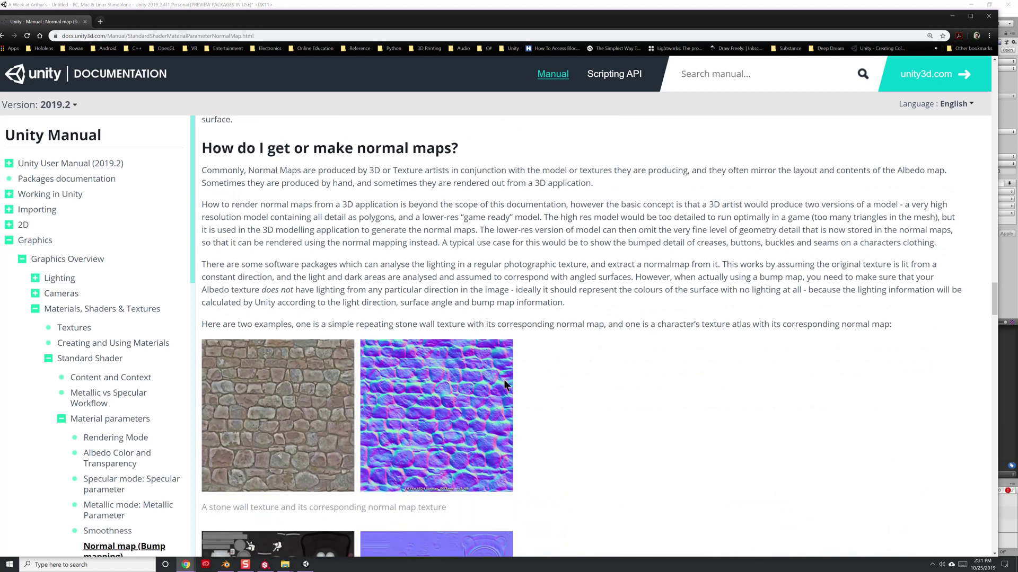
{"action": "scroll", "coordinate": [494, 383], "scroll_direction": "up", "scroll_amount": 2}
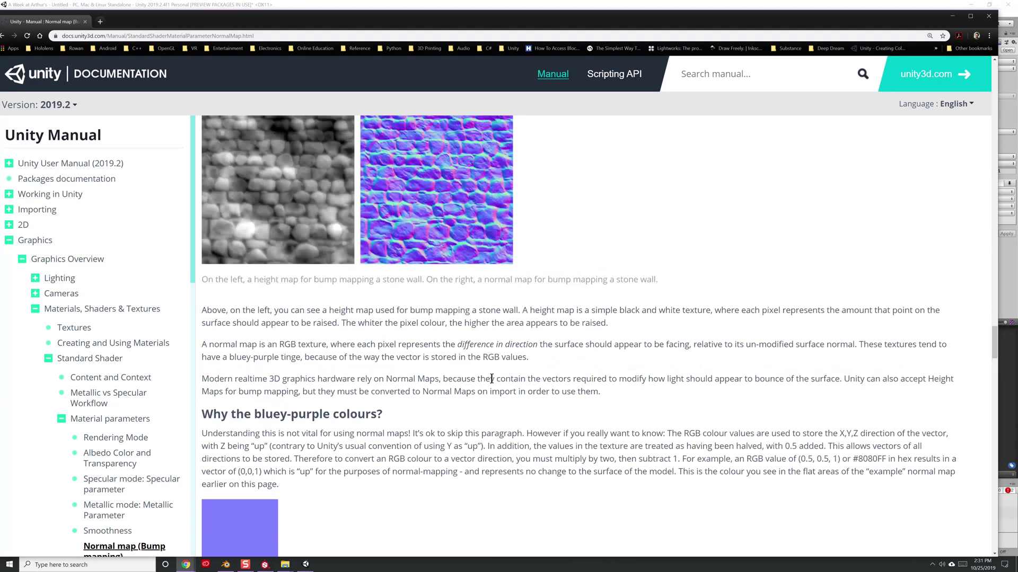
{"action": "scroll", "coordinate": [371, 297], "scroll_direction": "down", "scroll_amount": 5}
{"action": "scroll", "coordinate": [403, 255], "scroll_direction": "down", "scroll_amount": 2}
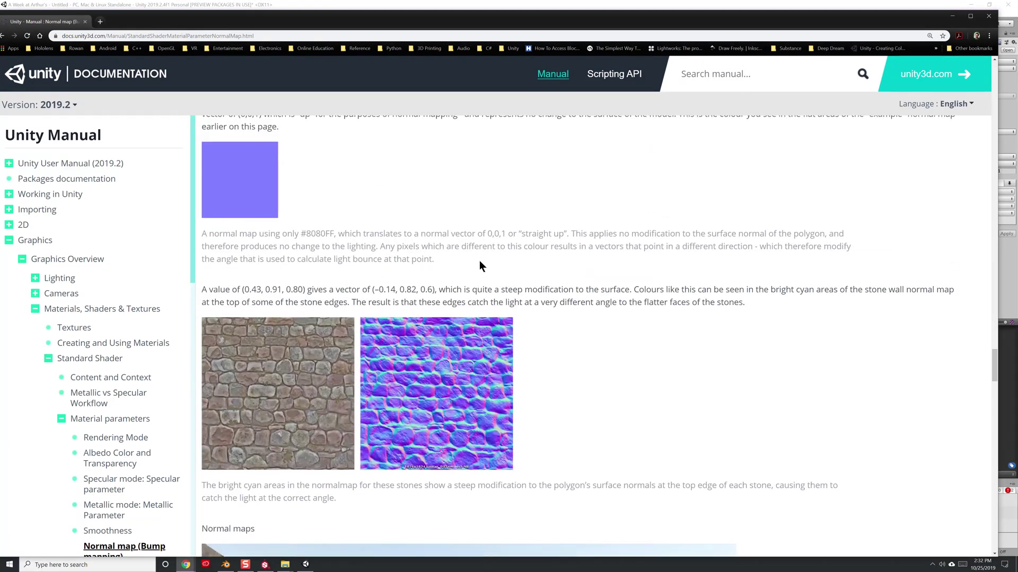
{"action": "scroll", "coordinate": [520, 344], "scroll_direction": "down", "scroll_amount": 8}
{"action": "scroll", "coordinate": [567, 423], "scroll_direction": "down", "scroll_amount": 8}
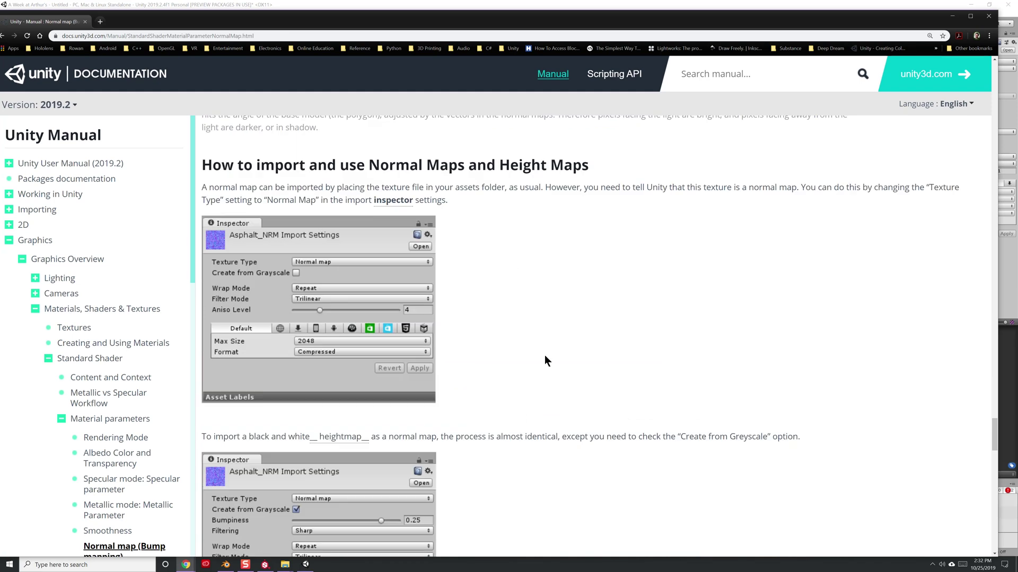
{"action": "scroll", "coordinate": [573, 405], "scroll_direction": "down", "scroll_amount": 20}
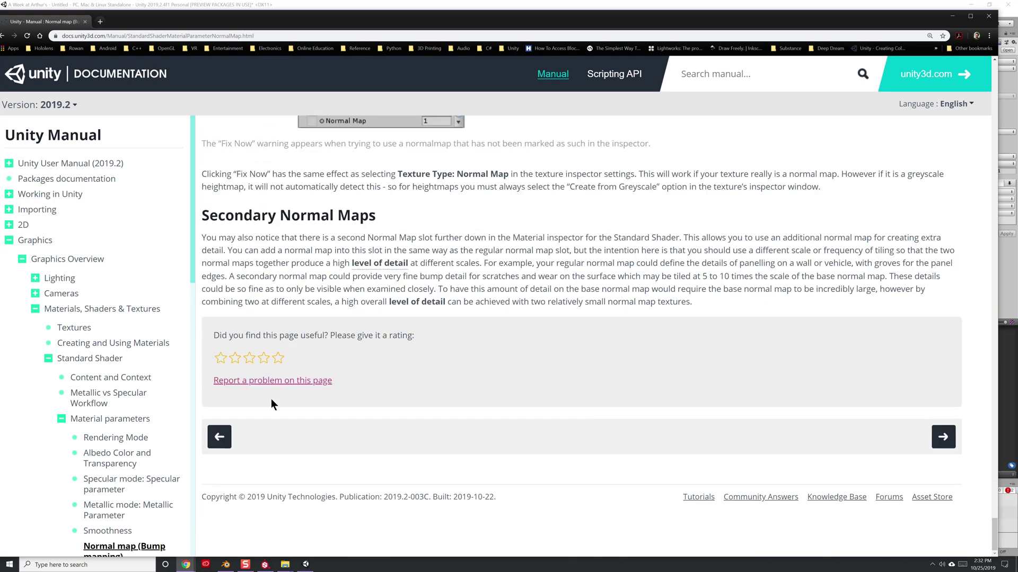
{"action": "key", "text": "alt+Left"}
- Rerun the edited orientation search, open the Unity Forum thread and its linked manual page
{"action": "scroll", "coordinate": [122, 85], "scroll_direction": "down", "scroll_amount": 4}
{"action": "type", "text": "x"}
{"action": "key", "text": "Return"}
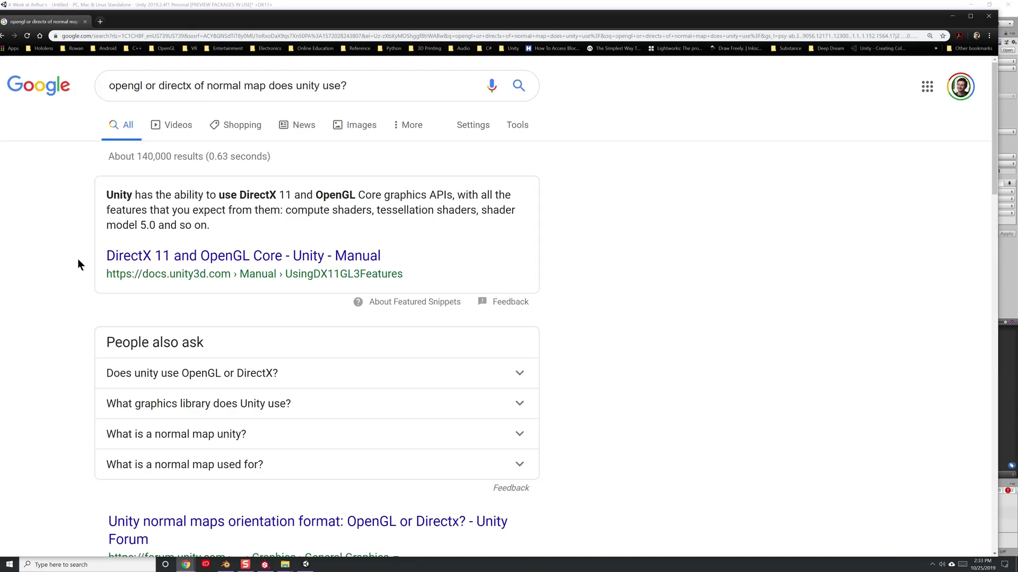
{"action": "left_click", "coordinate": [212, 521]}
{"action": "scroll", "coordinate": [454, 333], "scroll_direction": "down", "scroll_amount": 5}
{"action": "scroll", "coordinate": [454, 333], "scroll_direction": "up", "scroll_amount": 5}
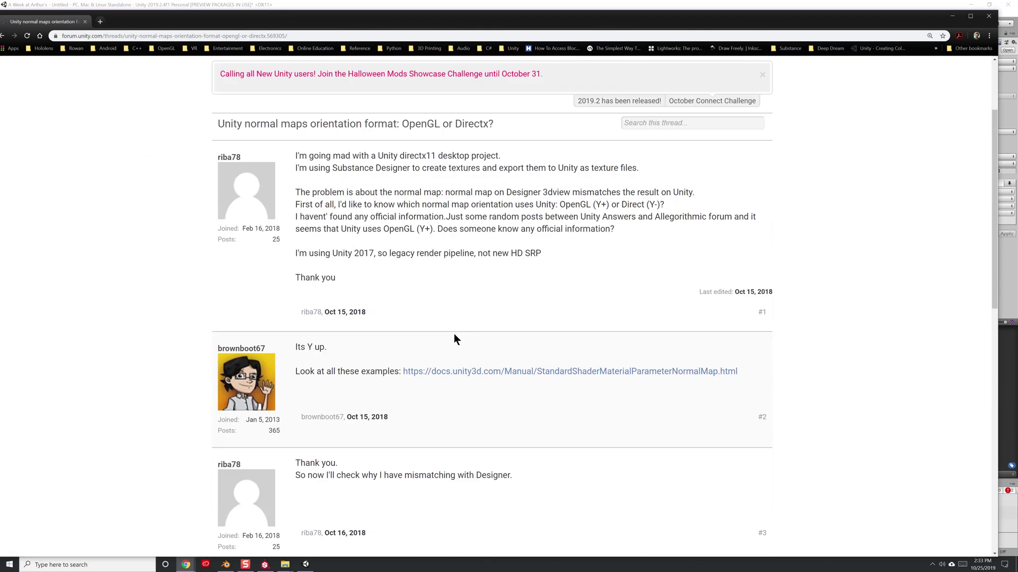
{"action": "left_click", "coordinate": [431, 371]}
{"action": "key", "text": "ctrl+shift+Tab"}
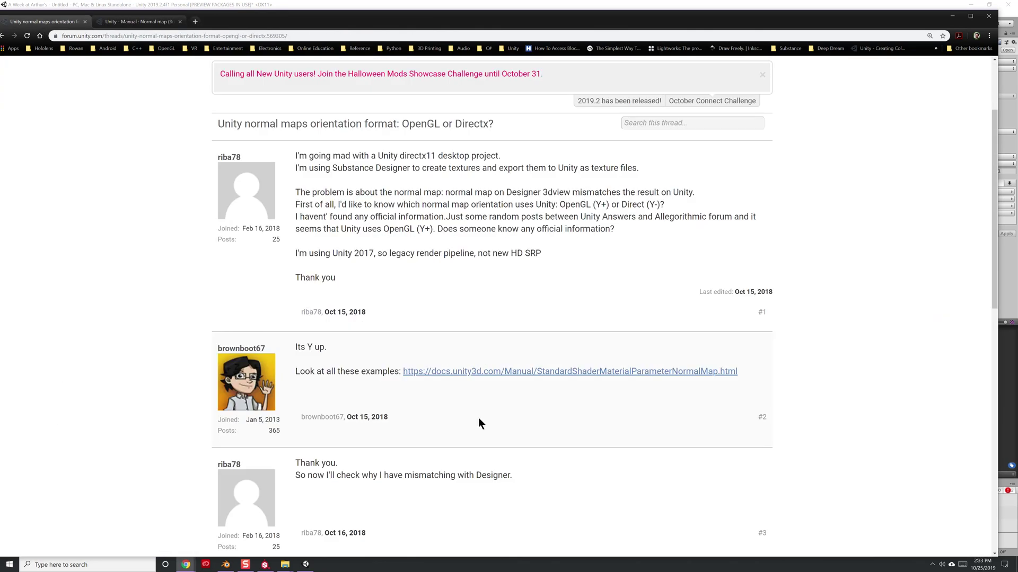